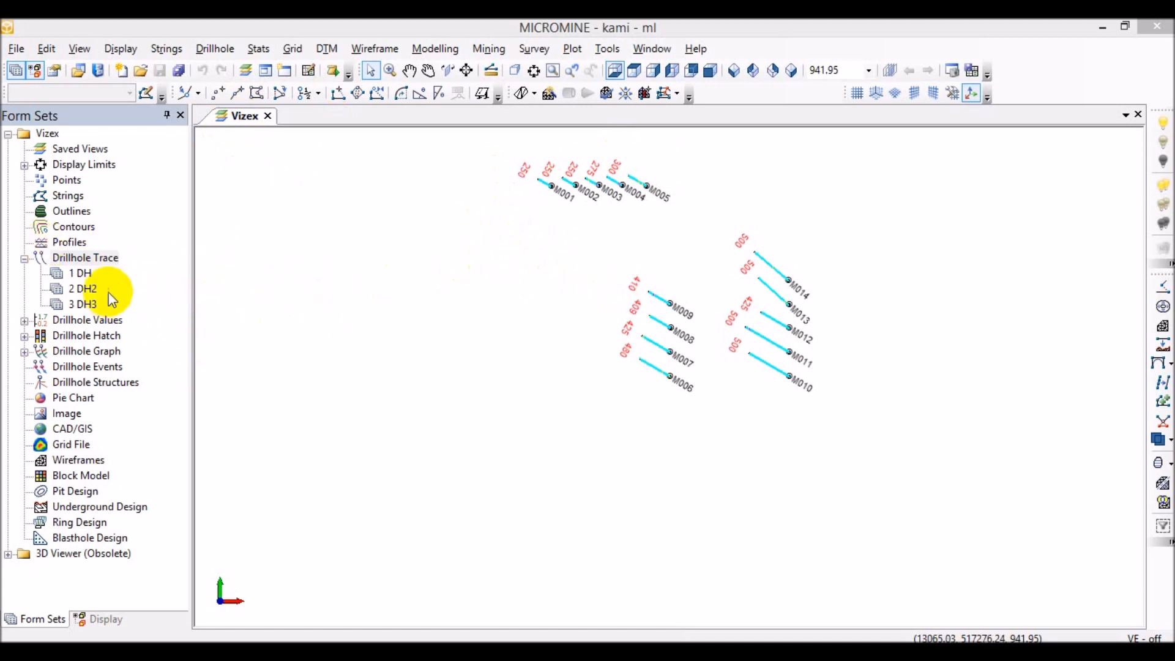
Step: Examine the value ranges and colours of the AU colour set in the DH3 drillhole trace form
{"action": "left_click", "coordinate": [81, 306]}
{"action": "right_click", "coordinate": [82, 306]}
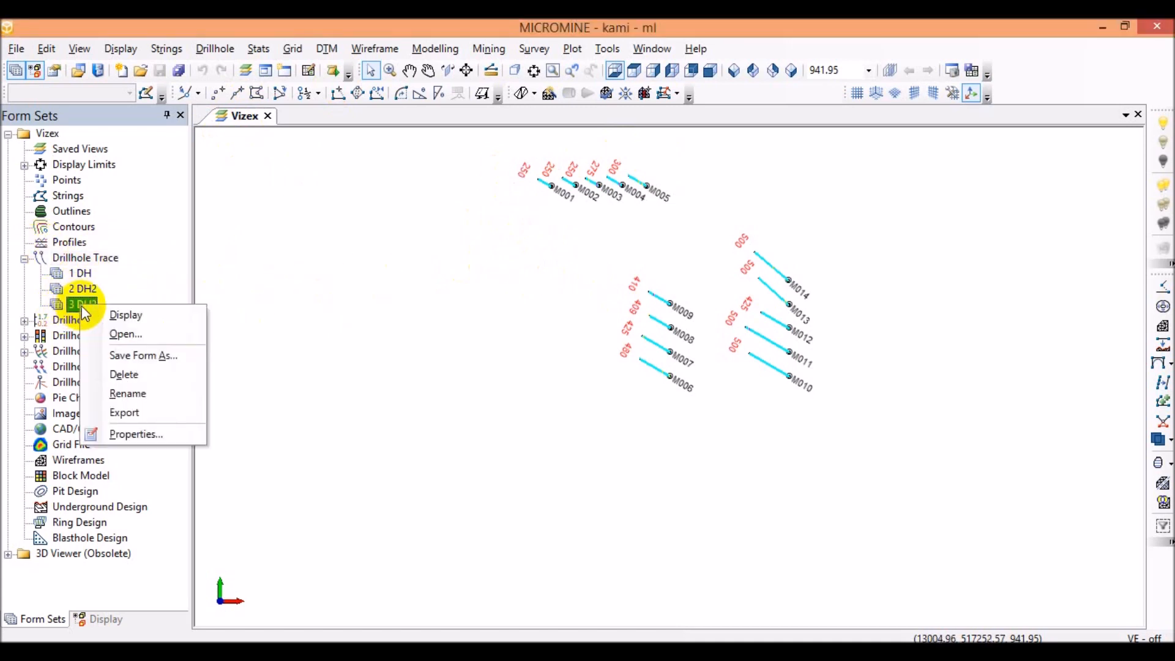
{"action": "left_click", "coordinate": [116, 332]}
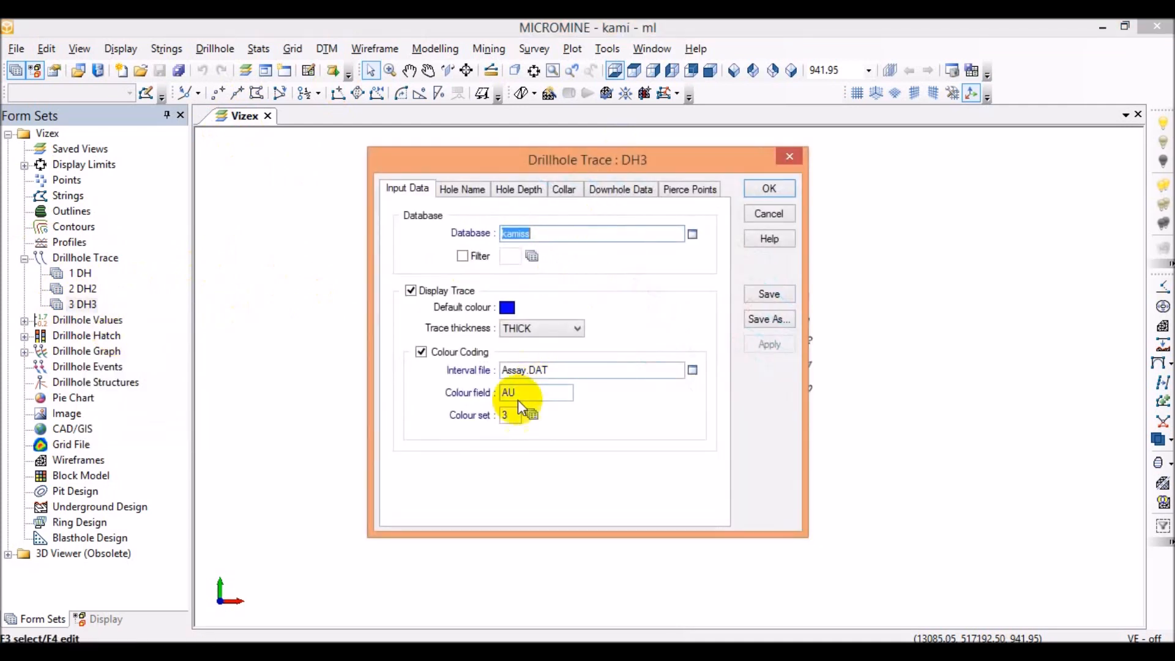
{"action": "left_click", "coordinate": [508, 417]}
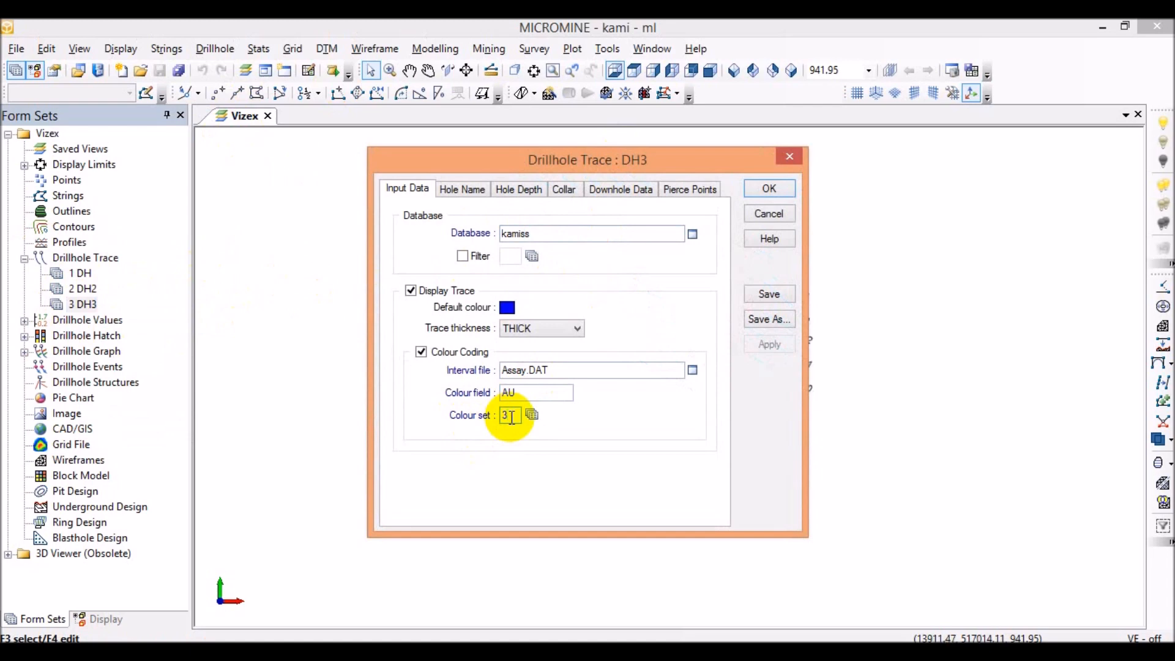
{"action": "key", "text": "F4"}
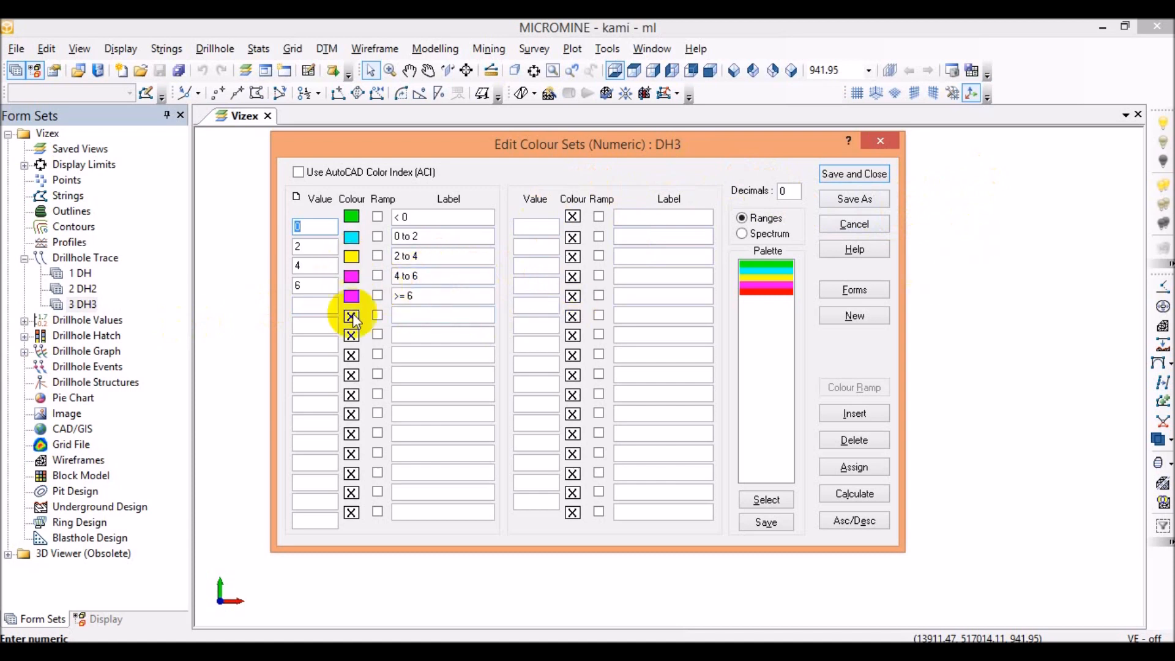
{"action": "left_click_drag", "start_coordinate": [357, 232], "coordinate": [357, 215]}
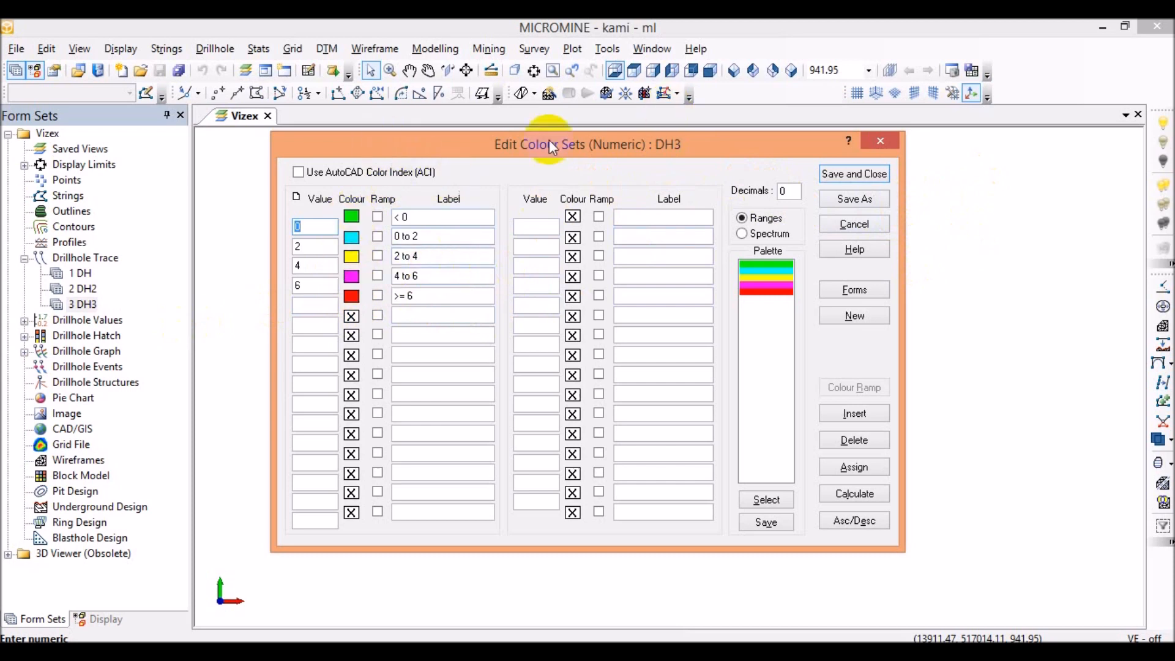
{"action": "left_click", "coordinate": [880, 141]}
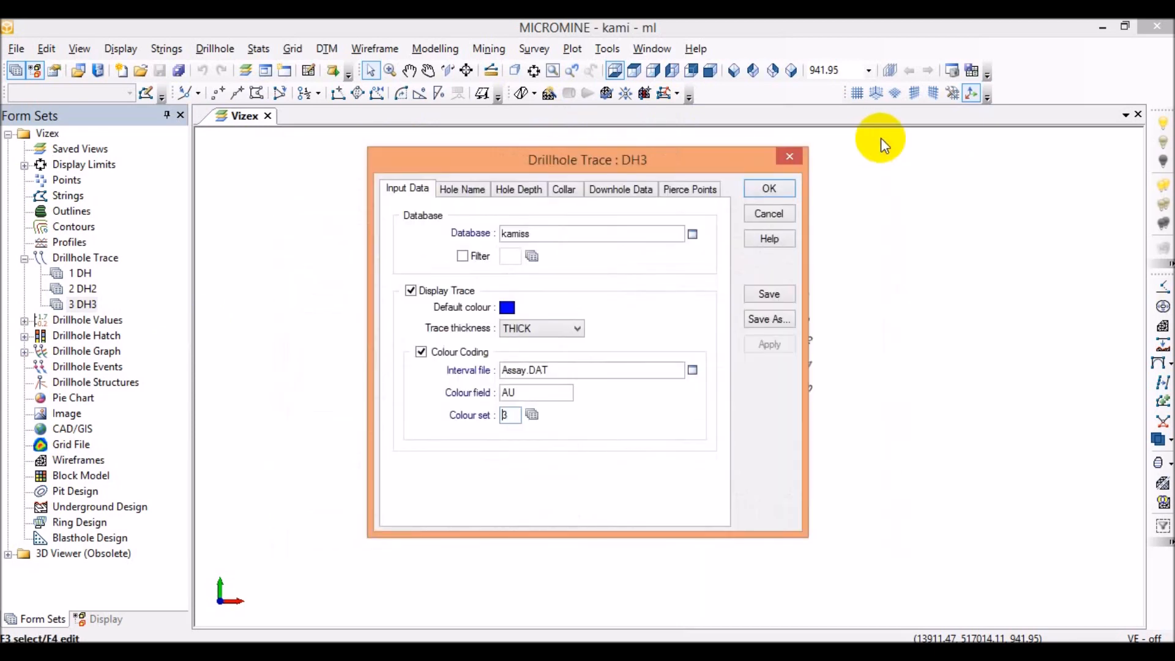
{"action": "left_click", "coordinate": [793, 157]}
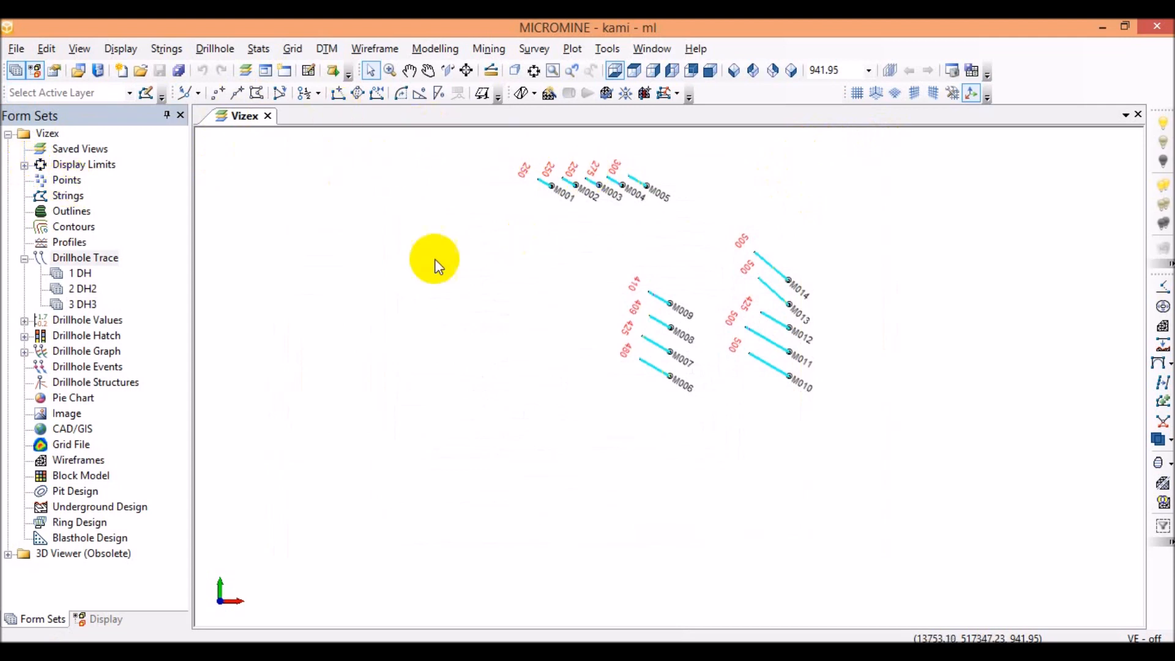
Step: Display the SECTION1 display limits and start a new string in a new string layer
{"action": "left_click", "coordinate": [25, 166]}
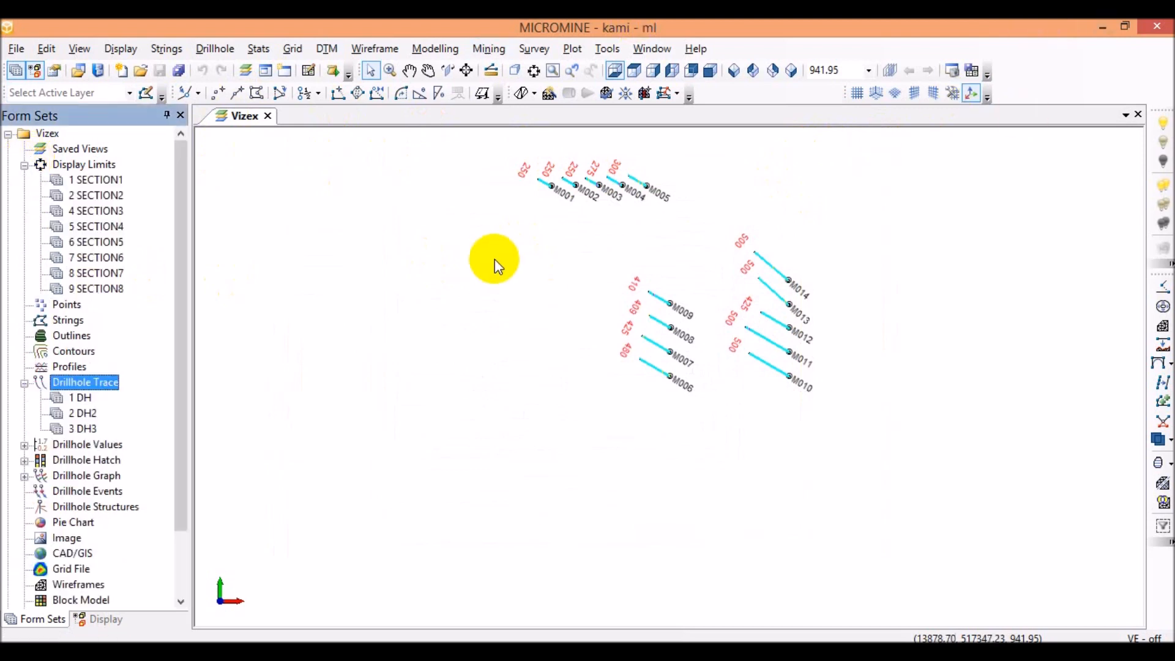
{"action": "double_click", "coordinate": [93, 184]}
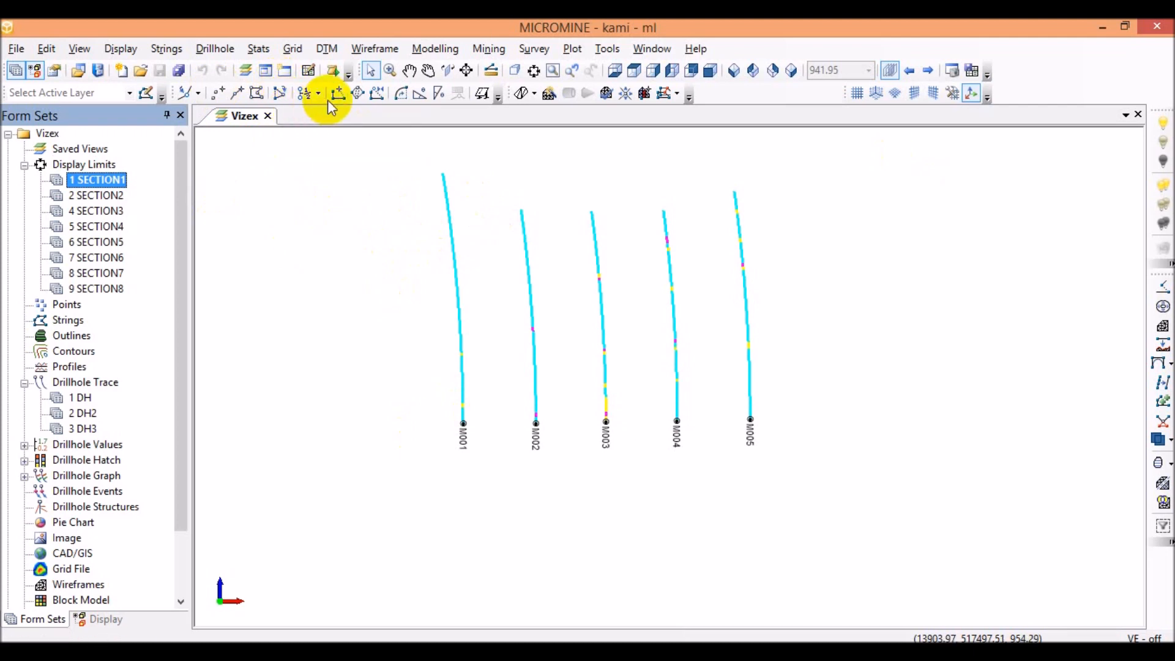
{"action": "left_click", "coordinate": [235, 99]}
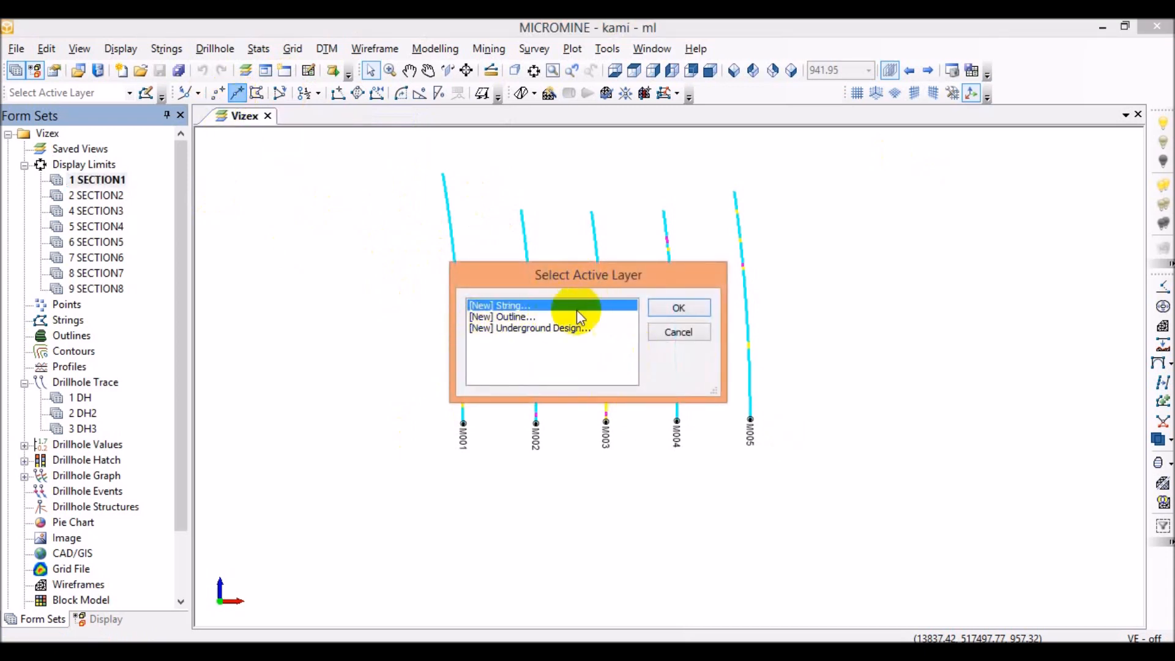
{"action": "left_click", "coordinate": [675, 319]}
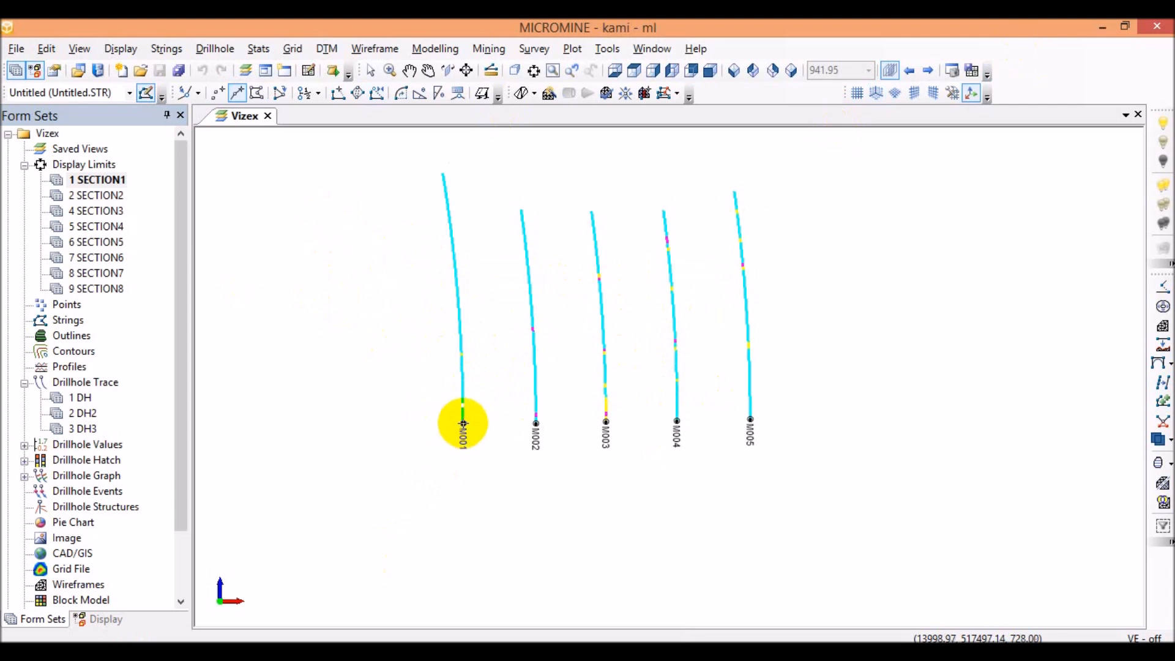
Step: Start the string about 37 units outside M001 and add a point at the upper end of M001's yellow interval nearest the collar
{"action": "scroll", "coordinate": [461, 420], "scroll_direction": "up", "scroll_amount": 2}
{"action": "scroll", "coordinate": [615, 393], "scroll_direction": "up", "scroll_amount": 1}
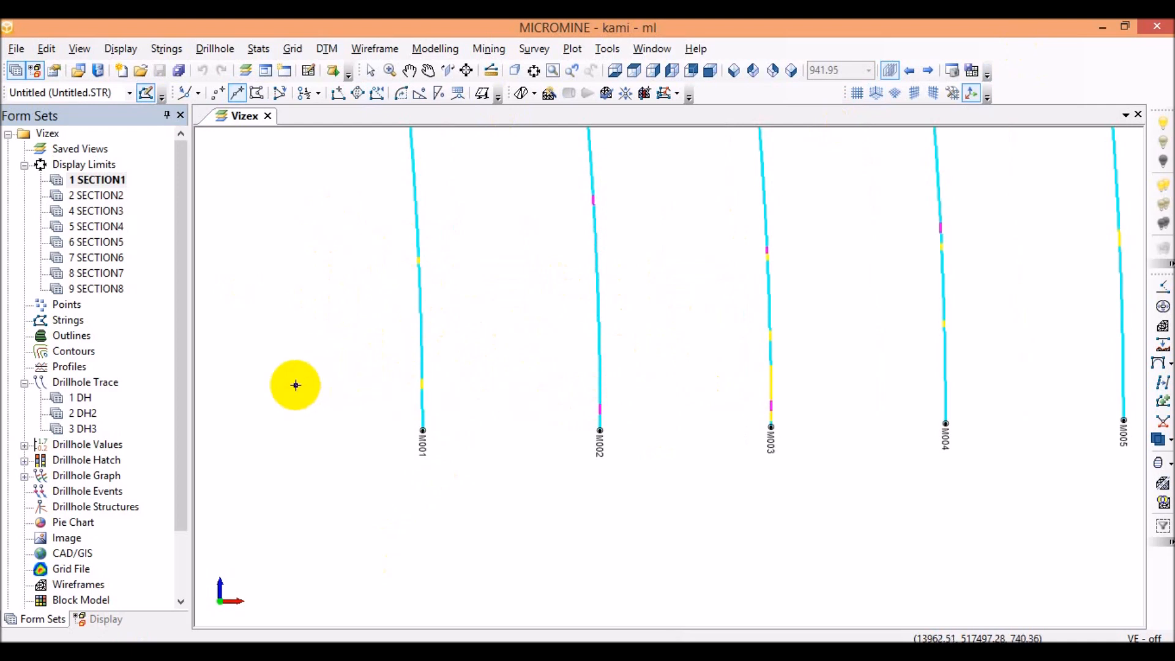
{"action": "left_click", "coordinate": [294, 382]}
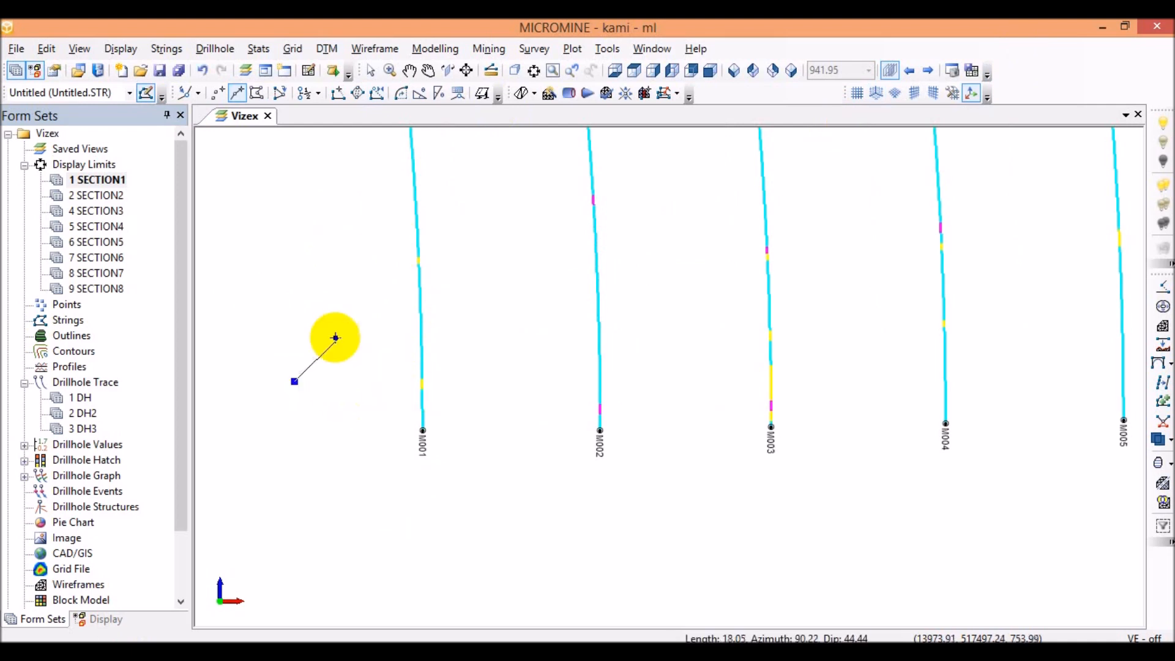
{"action": "scroll", "coordinate": [423, 378], "scroll_direction": "down", "scroll_amount": 5}
{"action": "scroll", "coordinate": [423, 377], "scroll_direction": "up", "scroll_amount": 6}
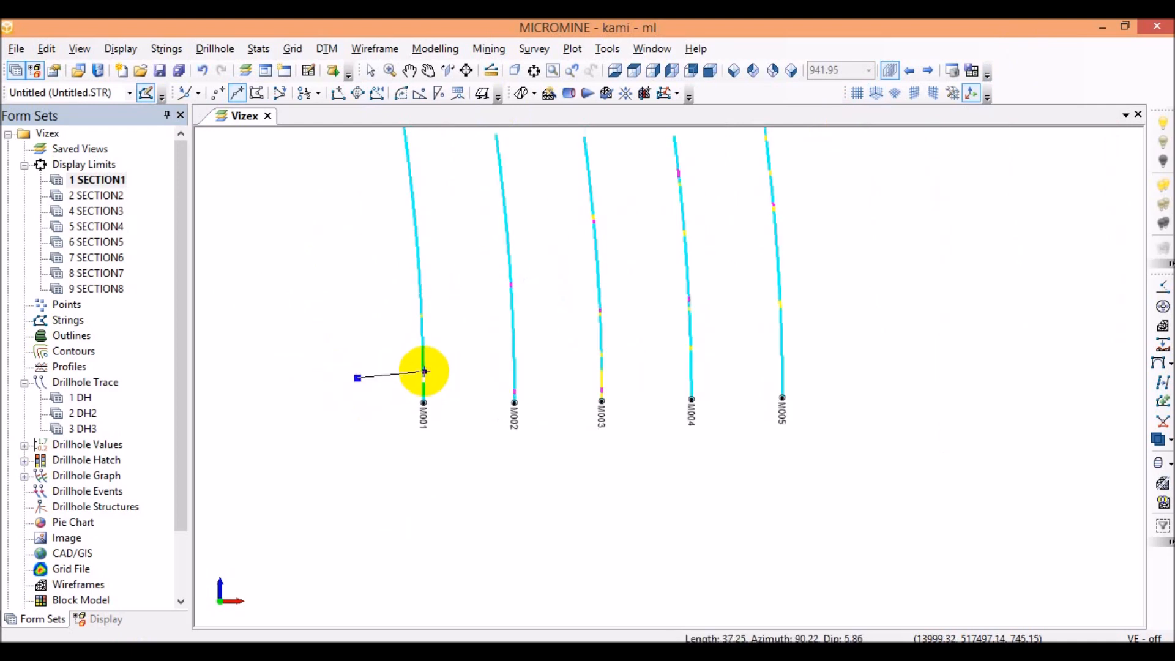
{"action": "scroll", "coordinate": [425, 372], "scroll_direction": "up", "scroll_amount": 3}
{"action": "left_click", "coordinate": [420, 382]}
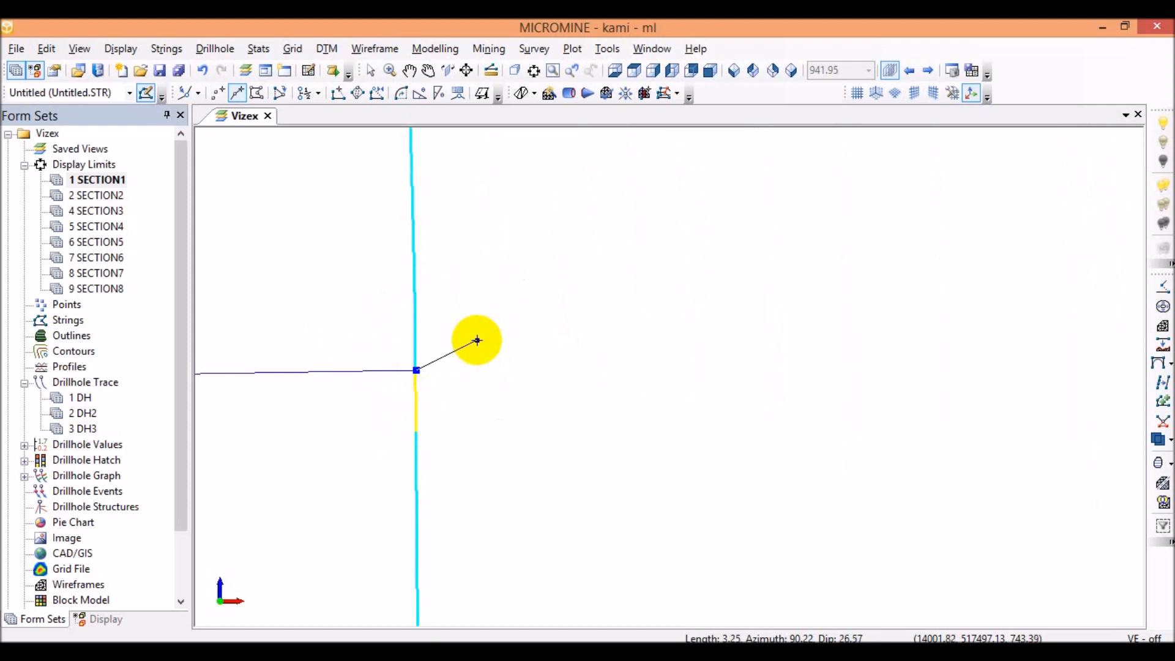
Step: Extend the string to the upper end of the magenta interval nearest the collar of M002
{"action": "scroll", "coordinate": [483, 328], "scroll_direction": "down", "scroll_amount": 3}
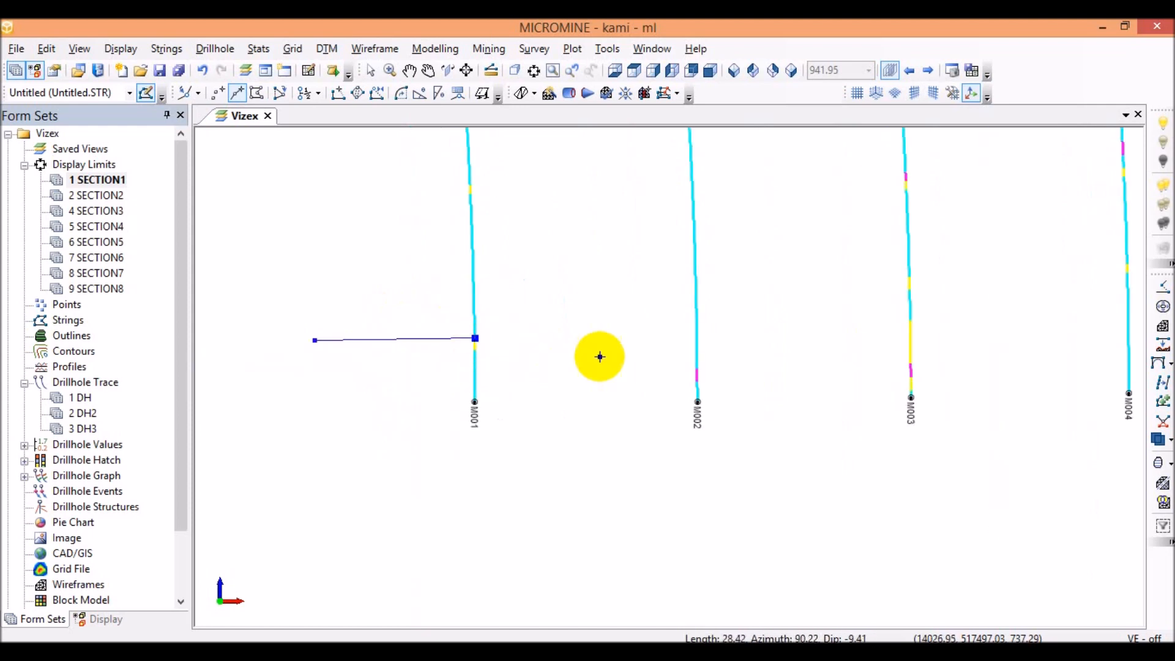
{"action": "scroll", "coordinate": [690, 377], "scroll_direction": "up", "scroll_amount": 5}
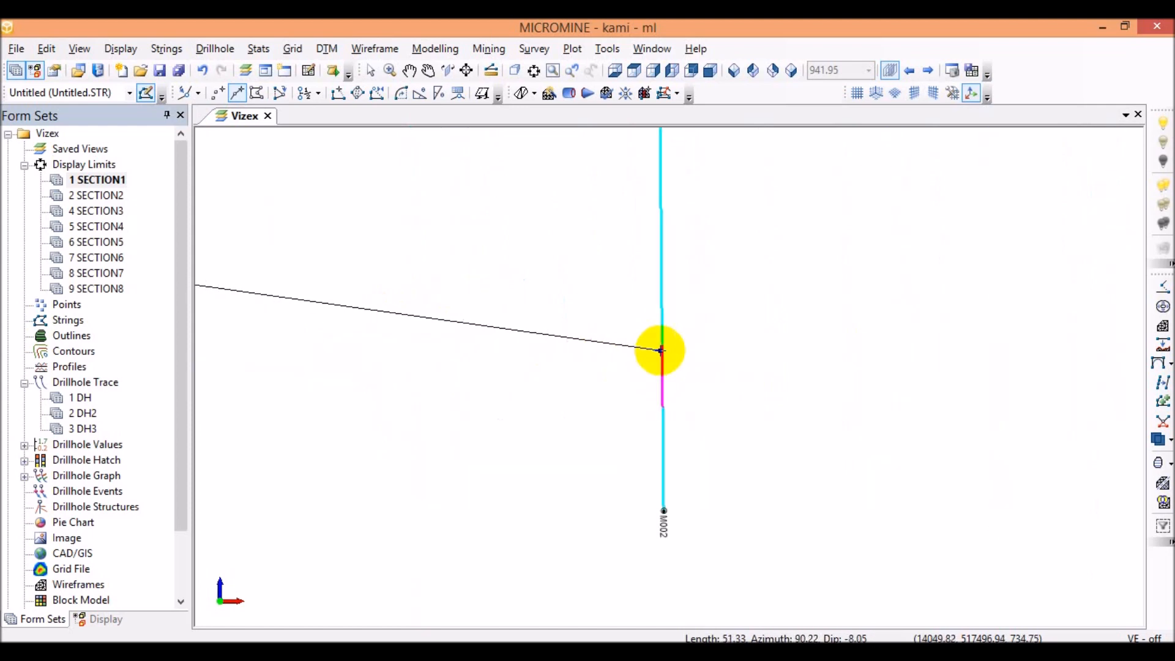
{"action": "left_click", "coordinate": [663, 347]}
{"action": "scroll", "coordinate": [716, 340], "scroll_direction": "down", "scroll_amount": 3}
{"action": "scroll", "coordinate": [723, 337], "scroll_direction": "down", "scroll_amount": 3}
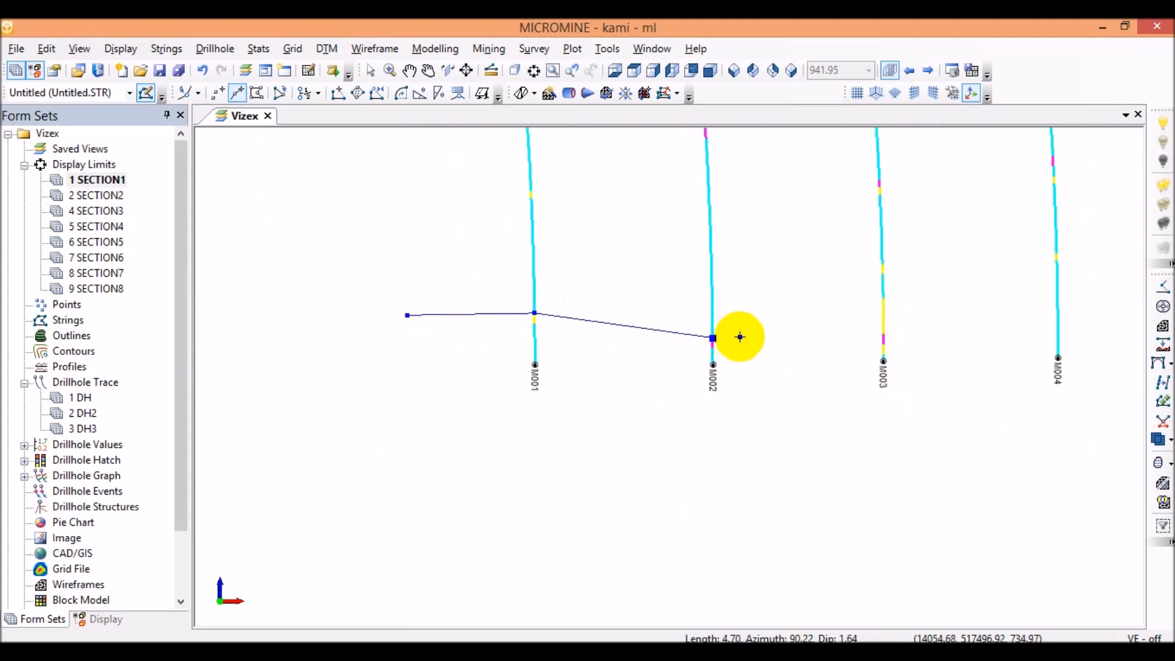
Step: Extend the string to the upper end of the long yellow interval near the collar of M003
{"action": "scroll", "coordinate": [912, 295], "scroll_direction": "up", "scroll_amount": 4}
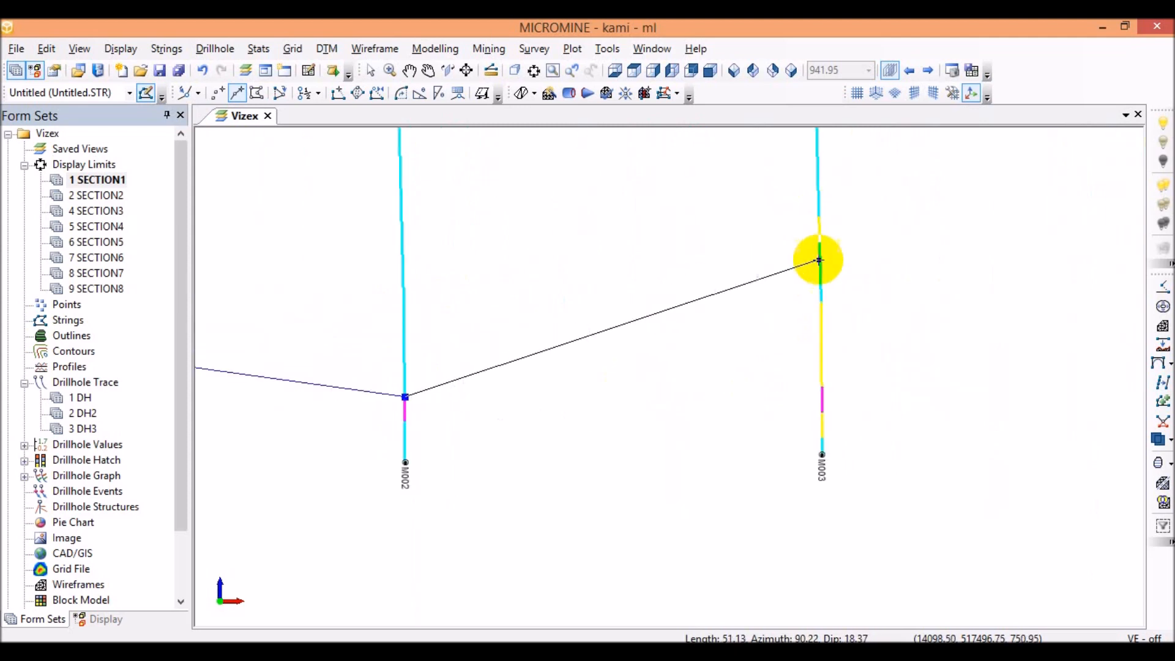
{"action": "scroll", "coordinate": [833, 291], "scroll_direction": "up", "scroll_amount": 2}
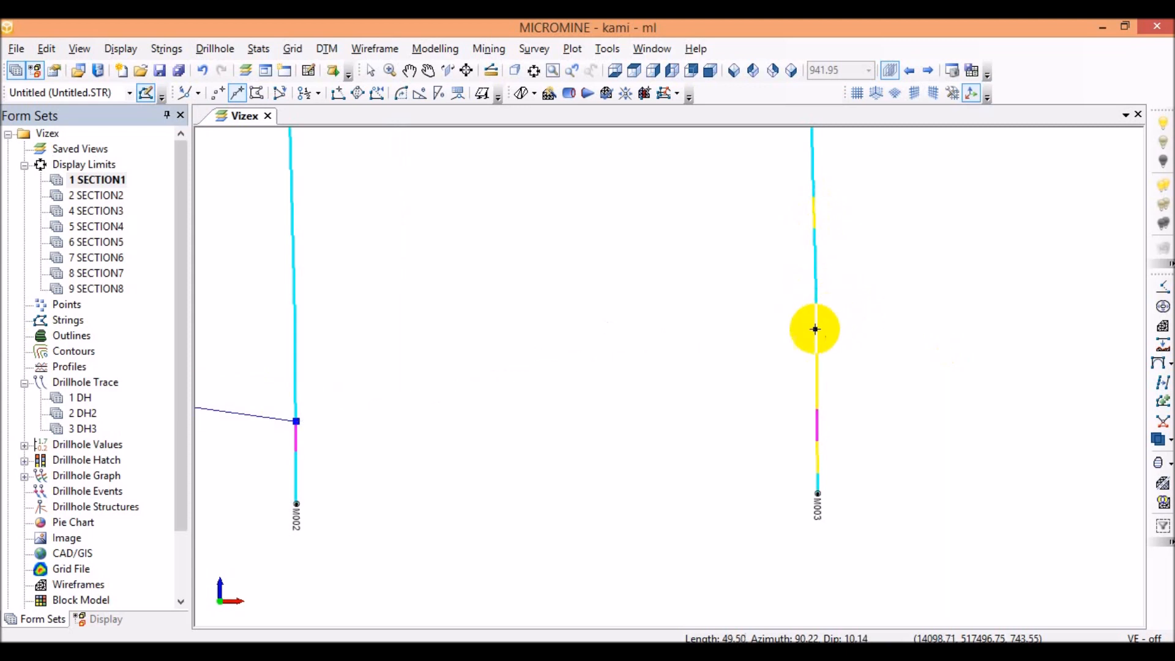
{"action": "scroll", "coordinate": [814, 319], "scroll_direction": "up", "scroll_amount": 2}
{"action": "left_click", "coordinate": [820, 298]}
{"action": "scroll", "coordinate": [837, 295], "scroll_direction": "down", "scroll_amount": 2}
{"action": "scroll", "coordinate": [879, 302], "scroll_direction": "down", "scroll_amount": 3}
Step: Extend the string to the upper end of the yellow interval nearest the collar of M004
{"action": "scroll", "coordinate": [931, 270], "scroll_direction": "up", "scroll_amount": 3}
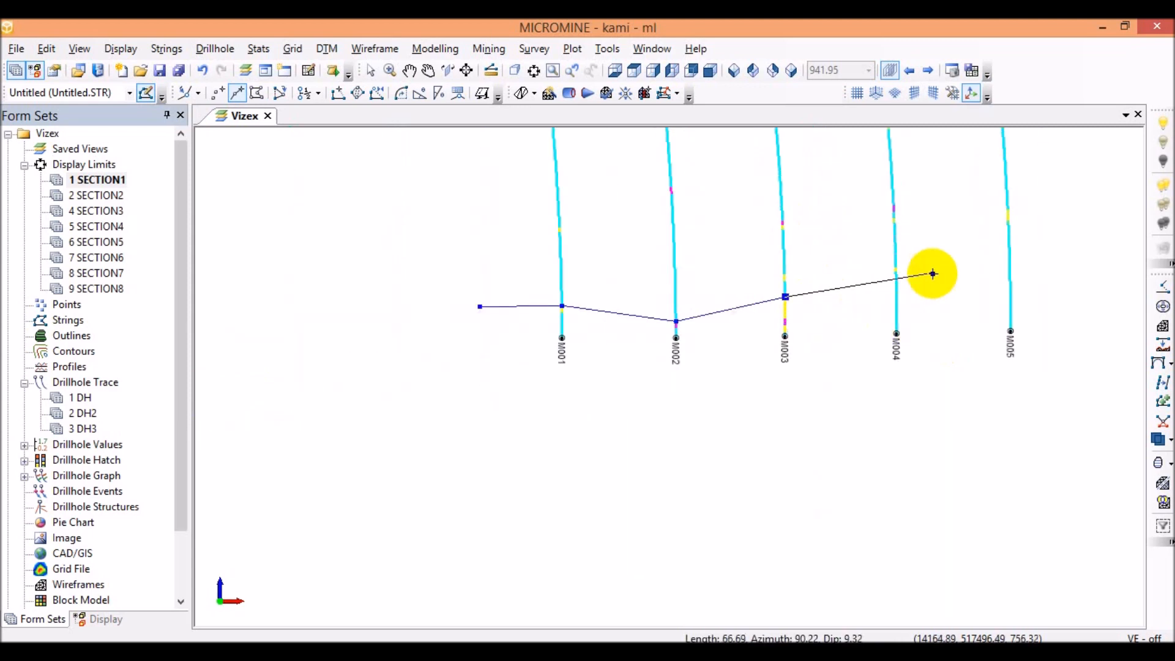
{"action": "scroll", "coordinate": [906, 248], "scroll_direction": "down", "scroll_amount": 2}
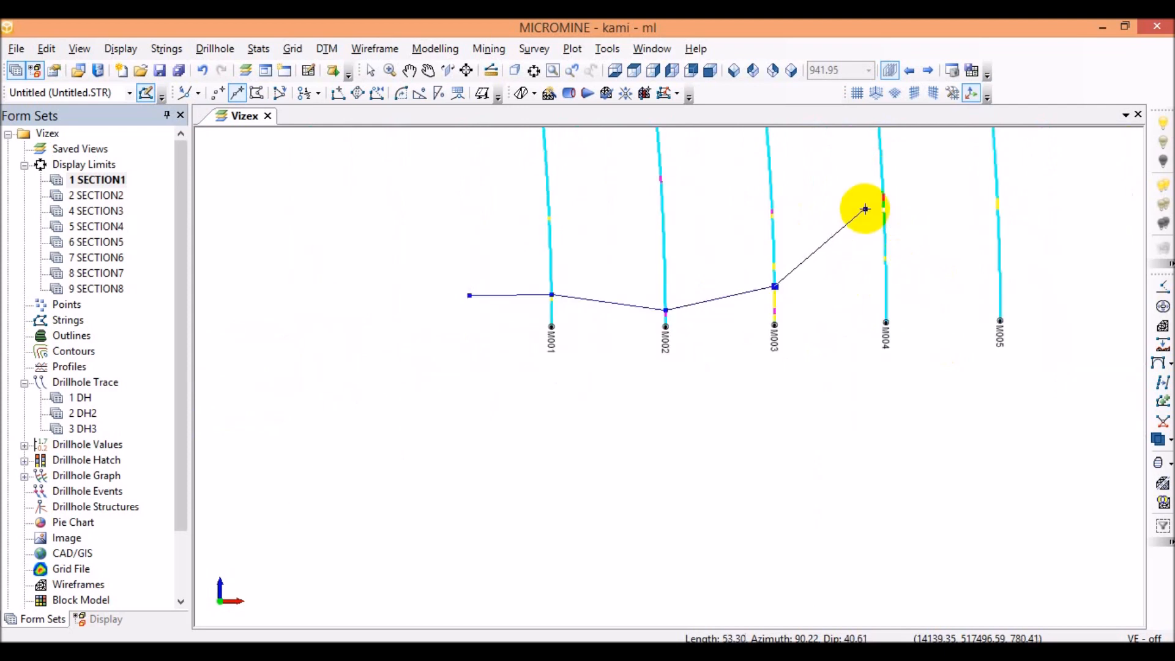
{"action": "scroll", "coordinate": [909, 259], "scroll_direction": "up", "scroll_amount": 1}
{"action": "scroll", "coordinate": [909, 259], "scroll_direction": "up", "scroll_amount": 4}
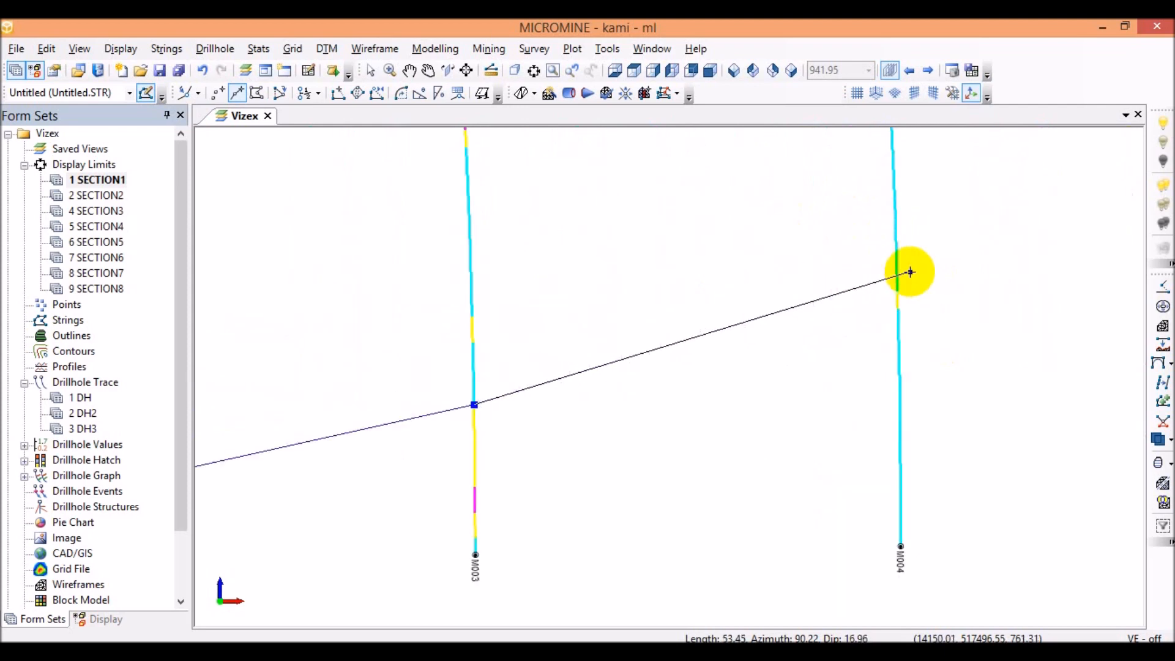
{"action": "left_click", "coordinate": [882, 312]}
{"action": "scroll", "coordinate": [876, 294], "scroll_direction": "down", "scroll_amount": 4}
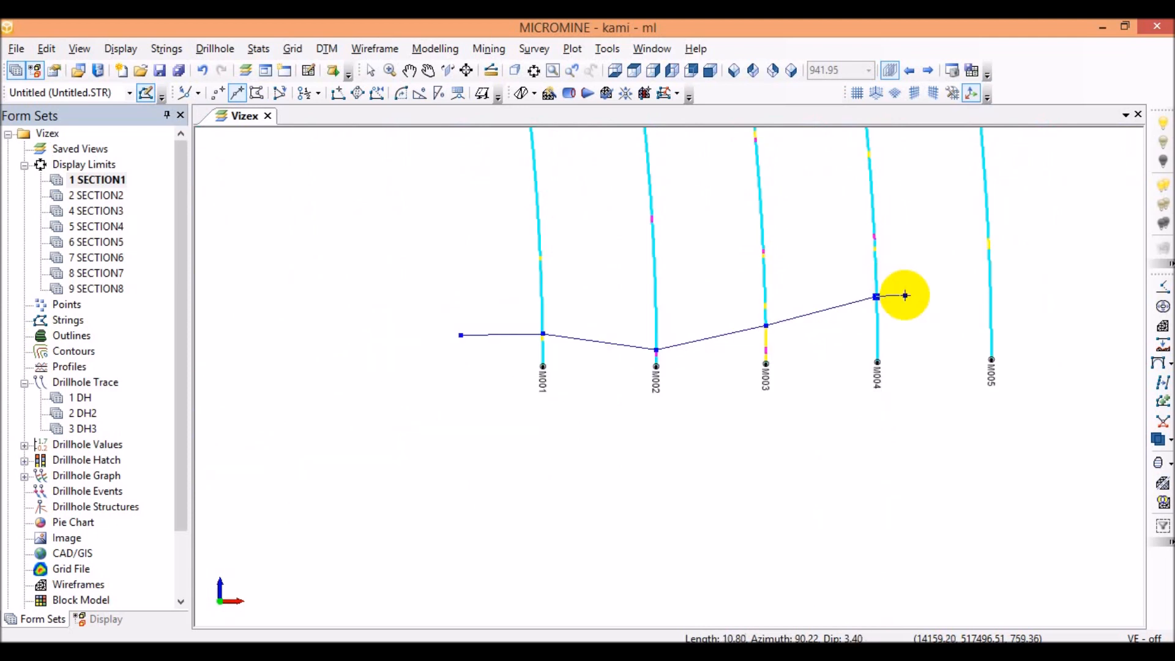
Step: Extend the string to the upper end of the yellow interval nearest the collar of M005
{"action": "scroll", "coordinate": [955, 260], "scroll_direction": "up", "scroll_amount": 3}
{"action": "scroll", "coordinate": [983, 254], "scroll_direction": "up", "scroll_amount": 4}
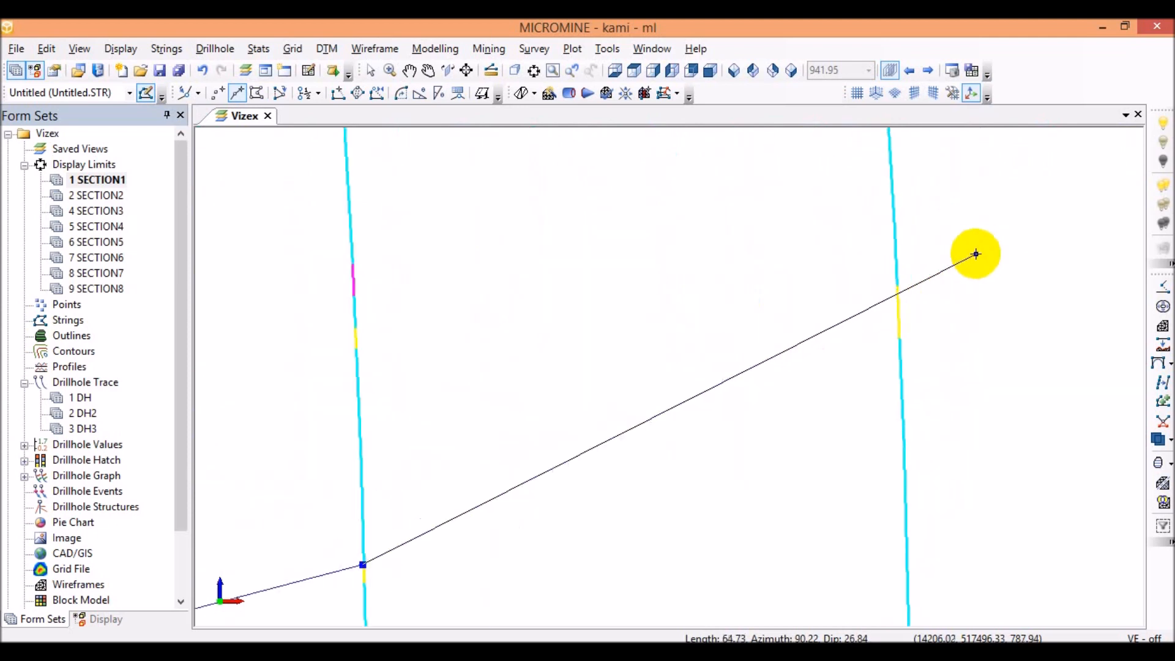
{"action": "left_click", "coordinate": [895, 286]}
{"action": "scroll", "coordinate": [894, 285], "scroll_direction": "down", "scroll_amount": 5}
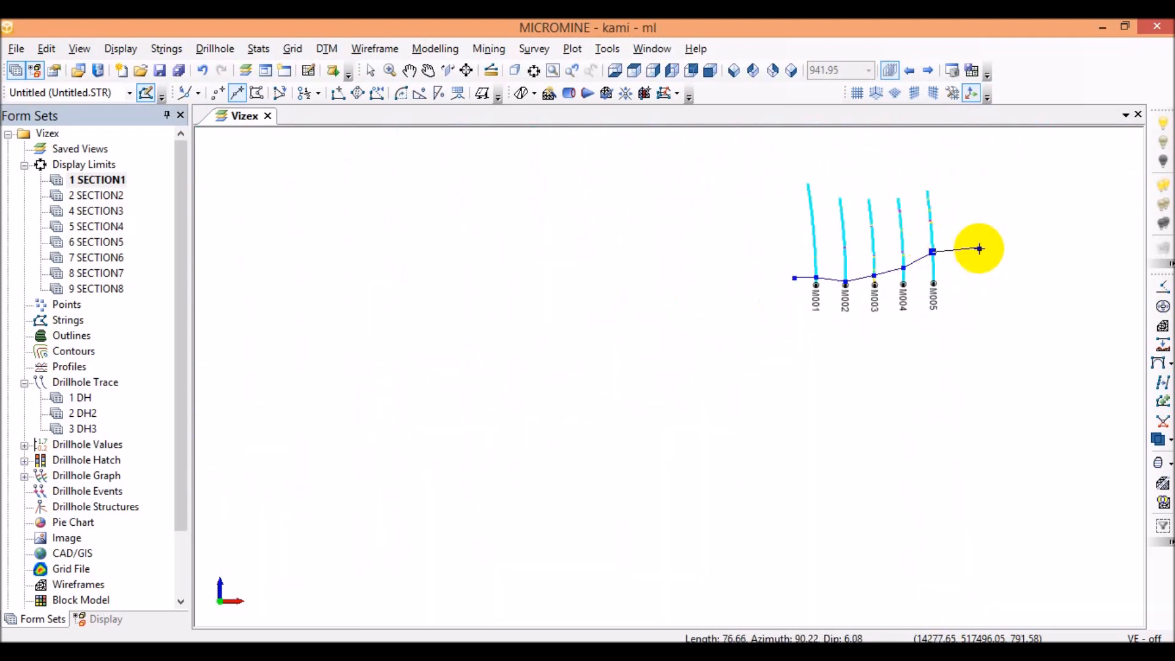
Step: Continue the string a short distance beyond M005 and turn it down with a short, nearly vertical end segment
{"action": "scroll", "coordinate": [923, 226], "scroll_direction": "up", "scroll_amount": 5}
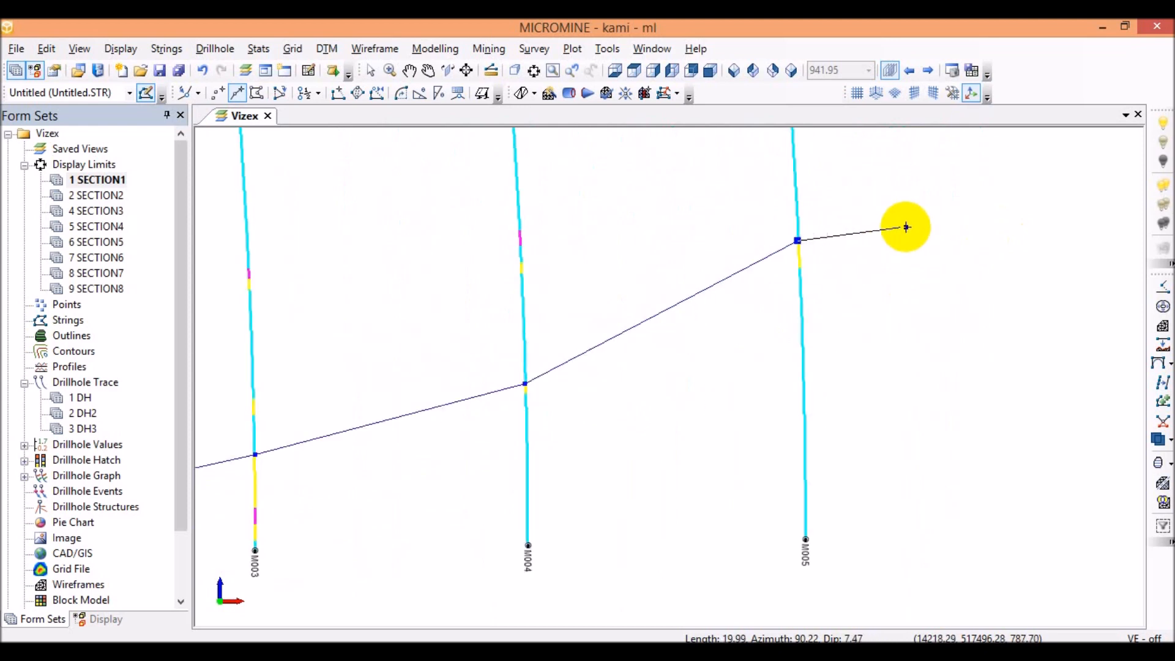
{"action": "left_click", "coordinate": [913, 218]}
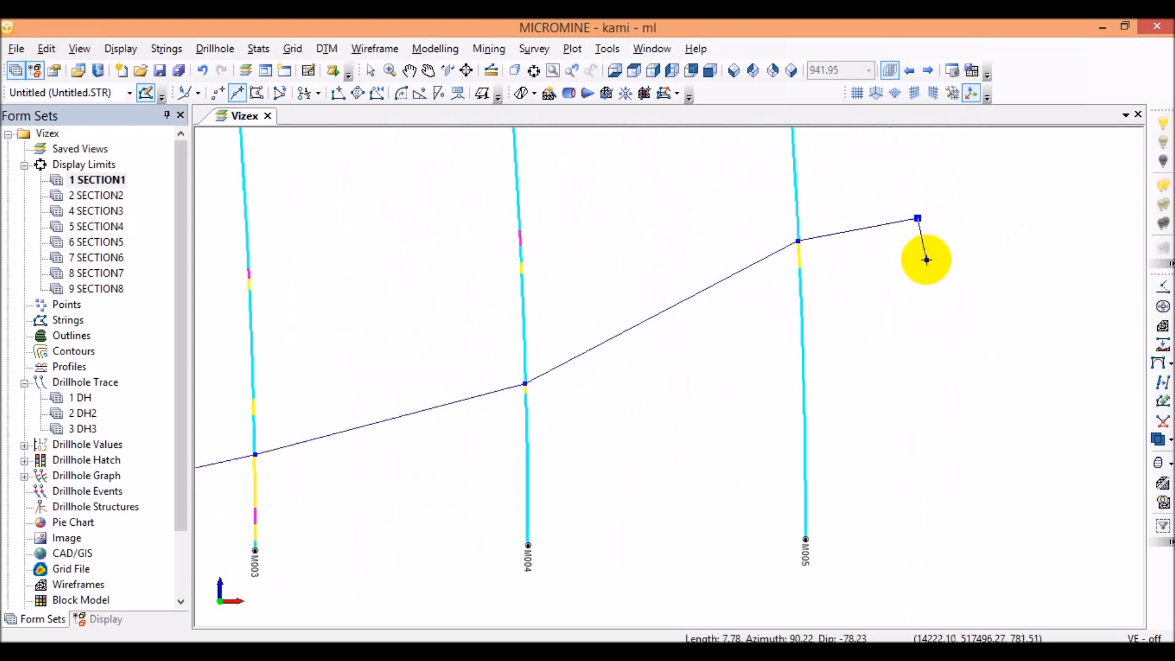
{"action": "scroll", "coordinate": [930, 263], "scroll_direction": "up", "scroll_amount": 2}
{"action": "left_click", "coordinate": [905, 231]}
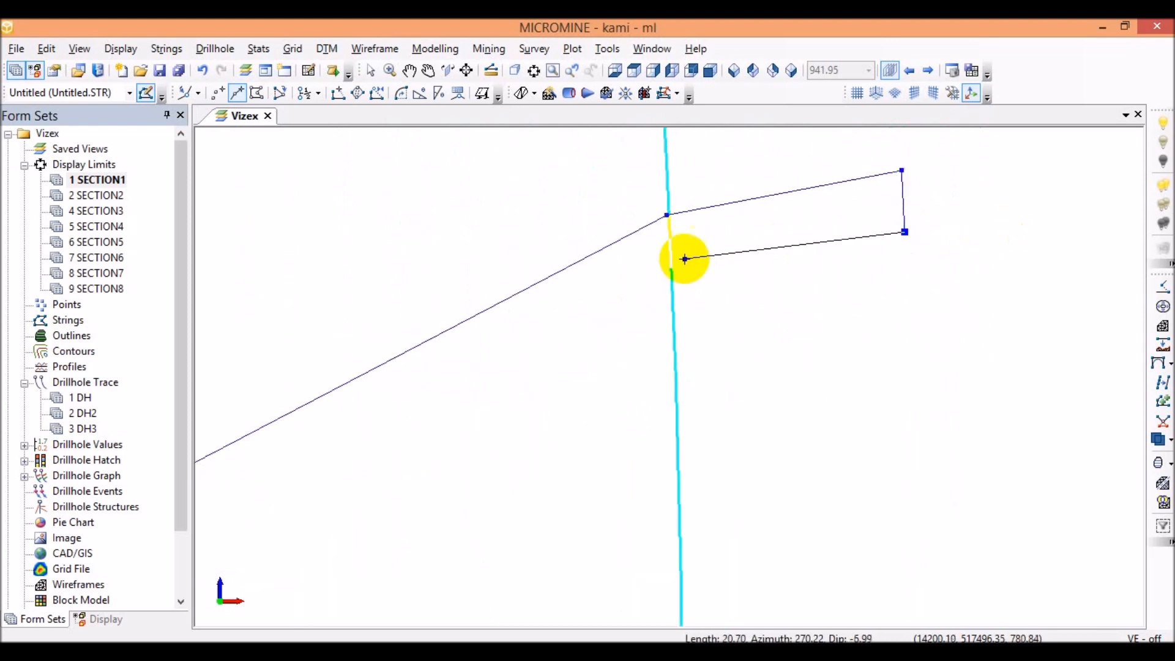
Step: Bring the string back through the lower ends of the outlined yellow intervals on M005 and M004
{"action": "scroll", "coordinate": [677, 275], "scroll_direction": "down", "scroll_amount": 4}
{"action": "scroll", "coordinate": [705, 304], "scroll_direction": "up", "scroll_amount": 4}
{"action": "scroll", "coordinate": [727, 309], "scroll_direction": "down", "scroll_amount": 8}
{"action": "scroll", "coordinate": [521, 392], "scroll_direction": "up", "scroll_amount": 2}
{"action": "scroll", "coordinate": [615, 337], "scroll_direction": "up", "scroll_amount": 2}
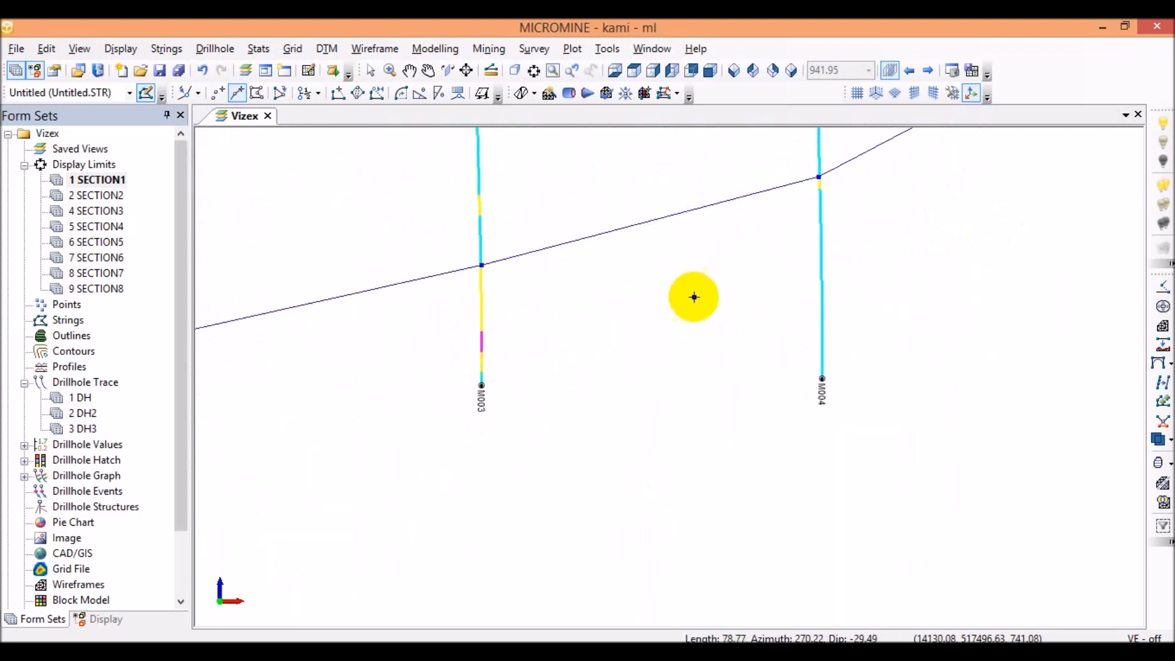
{"action": "scroll", "coordinate": [861, 168], "scroll_direction": "up", "scroll_amount": 2}
{"action": "scroll", "coordinate": [759, 208], "scroll_direction": "up", "scroll_amount": 1}
{"action": "left_click", "coordinate": [753, 211]}
{"action": "scroll", "coordinate": [710, 257], "scroll_direction": "down", "scroll_amount": 3}
{"action": "scroll", "coordinate": [545, 323], "scroll_direction": "down", "scroll_amount": 3}
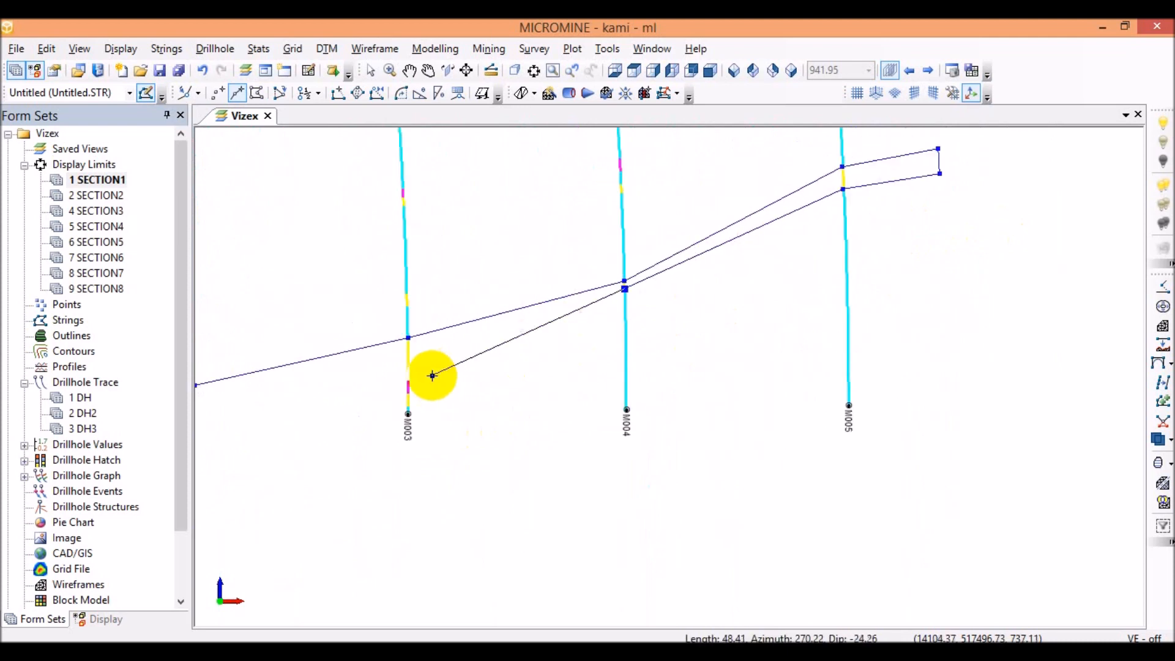
Step: Extend the string's return side to the lower end of the mineralised yellow and magenta interval on M003
{"action": "scroll", "coordinate": [417, 404], "scroll_direction": "down", "scroll_amount": 3}
{"action": "scroll", "coordinate": [401, 411], "scroll_direction": "down", "scroll_amount": 2}
{"action": "scroll", "coordinate": [399, 412], "scroll_direction": "up", "scroll_amount": 2}
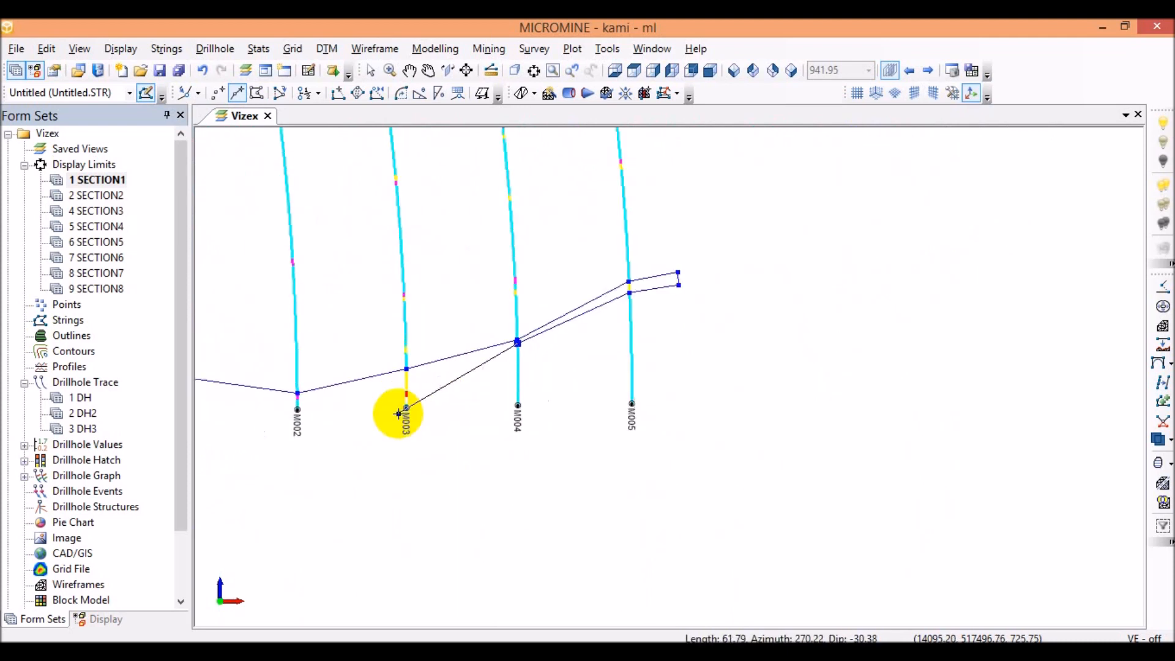
{"action": "scroll", "coordinate": [410, 404], "scroll_direction": "up", "scroll_amount": 3}
{"action": "scroll", "coordinate": [408, 387], "scroll_direction": "up", "scroll_amount": 3}
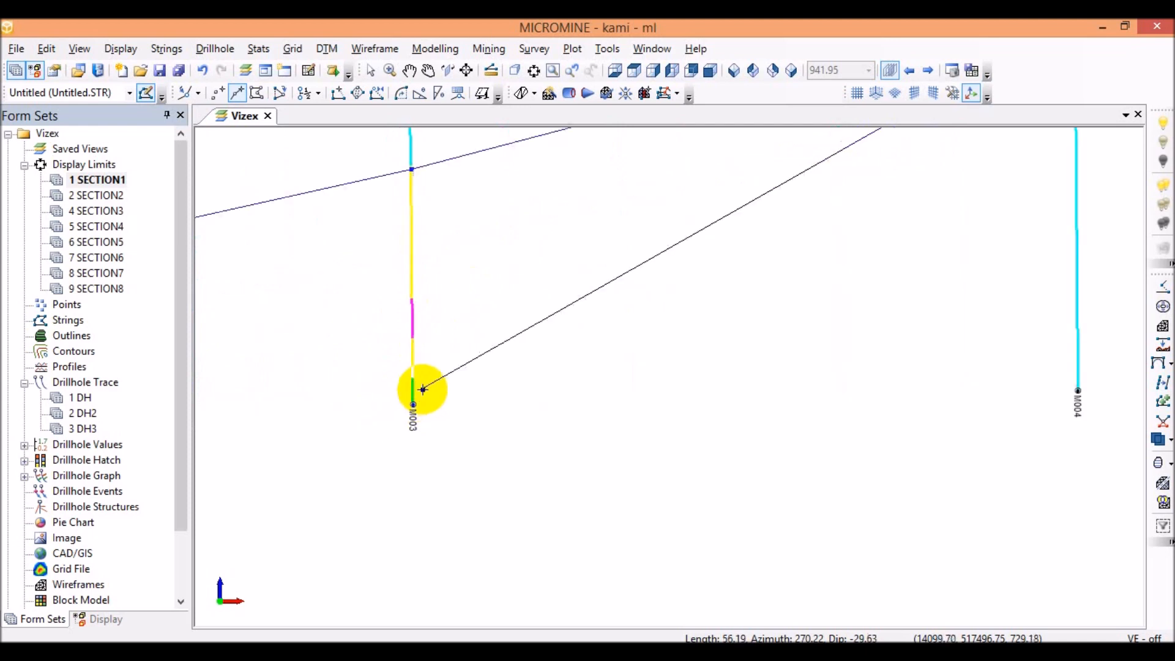
{"action": "scroll", "coordinate": [475, 347], "scroll_direction": "up", "scroll_amount": 4}
{"action": "scroll", "coordinate": [444, 348], "scroll_direction": "down", "scroll_amount": 4}
Step: Extend the string's return side to the lower end of the magenta interval nearest the collar of M002
{"action": "scroll", "coordinate": [543, 350], "scroll_direction": "down", "scroll_amount": 13}
{"action": "scroll", "coordinate": [474, 358], "scroll_direction": "down", "scroll_amount": 3}
{"action": "scroll", "coordinate": [472, 349], "scroll_direction": "up", "scroll_amount": 12}
{"action": "scroll", "coordinate": [469, 337], "scroll_direction": "up", "scroll_amount": 6}
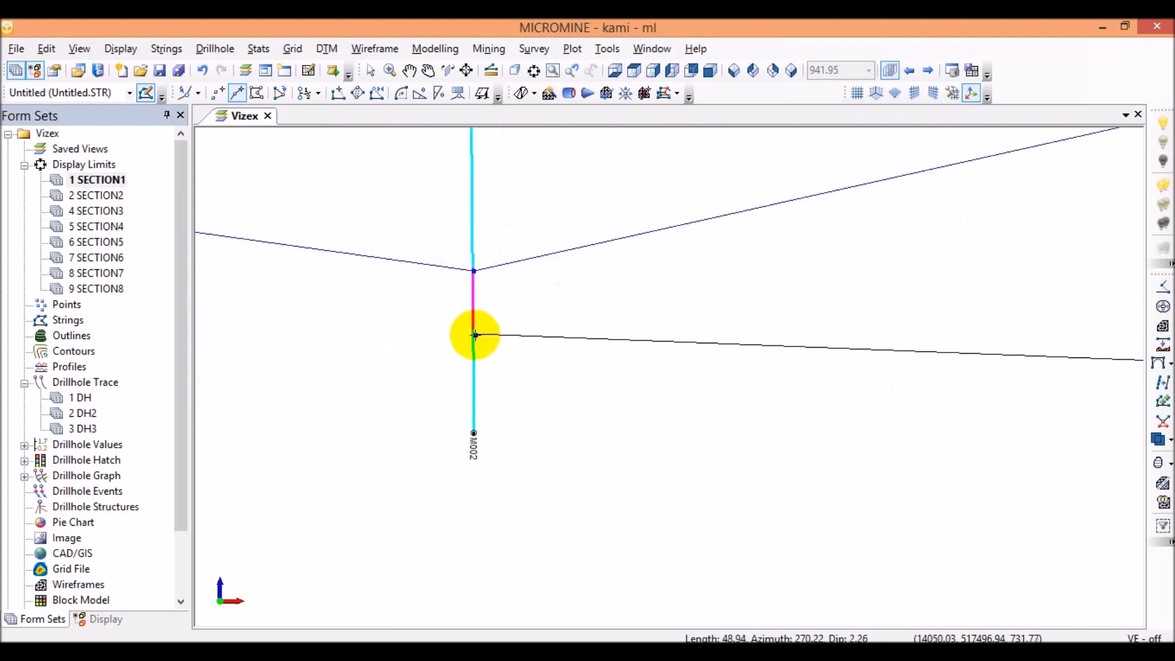
{"action": "left_click", "coordinate": [471, 330]}
{"action": "scroll", "coordinate": [470, 330], "scroll_direction": "down", "scroll_amount": 6}
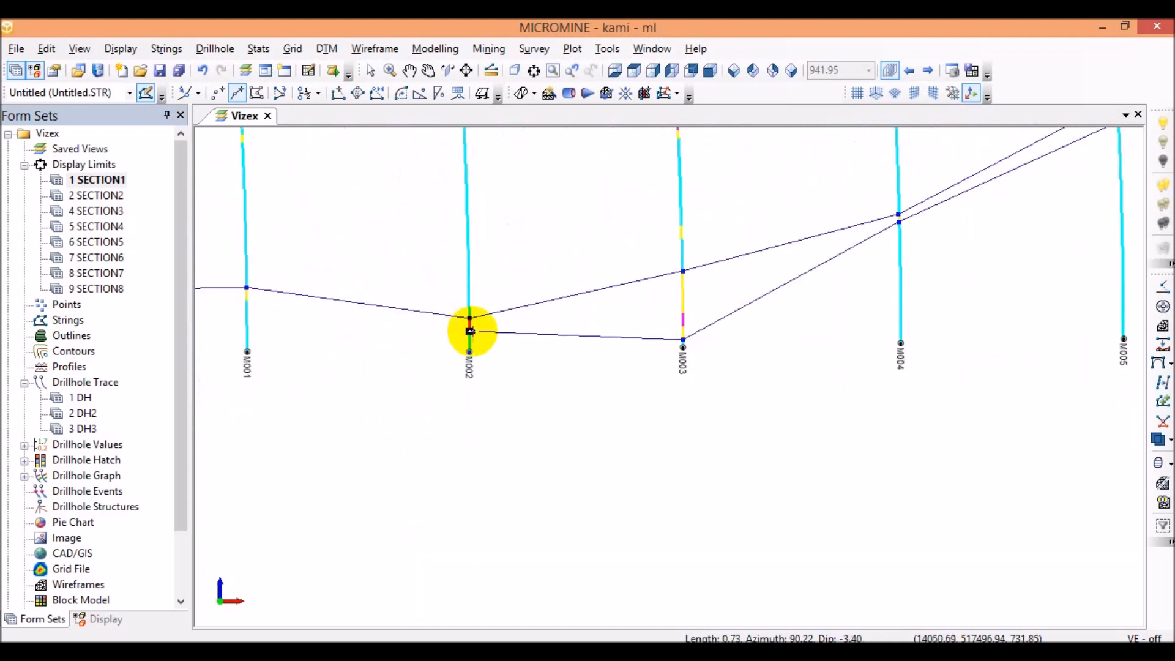
Step: Extend the string's return side to the lower end of the yellow interval nearest the collar of M001
{"action": "scroll", "coordinate": [380, 335], "scroll_direction": "down", "scroll_amount": 3}
{"action": "scroll", "coordinate": [383, 314], "scroll_direction": "up", "scroll_amount": 5}
{"action": "scroll", "coordinate": [375, 264], "scroll_direction": "up", "scroll_amount": 4}
{"action": "left_click", "coordinate": [375, 264]}
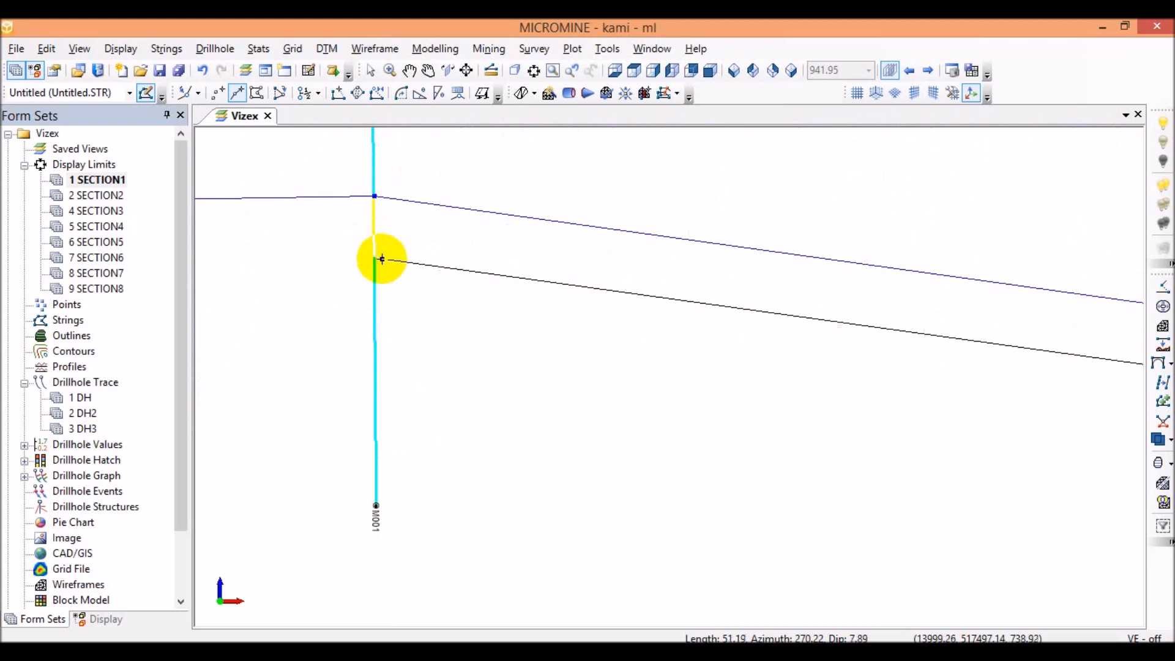
Step: Continue the string a short distance beyond M001 and close it into a complete outline
{"action": "scroll", "coordinate": [343, 263], "scroll_direction": "up", "scroll_amount": 3}
{"action": "scroll", "coordinate": [347, 268], "scroll_direction": "down", "scroll_amount": 9}
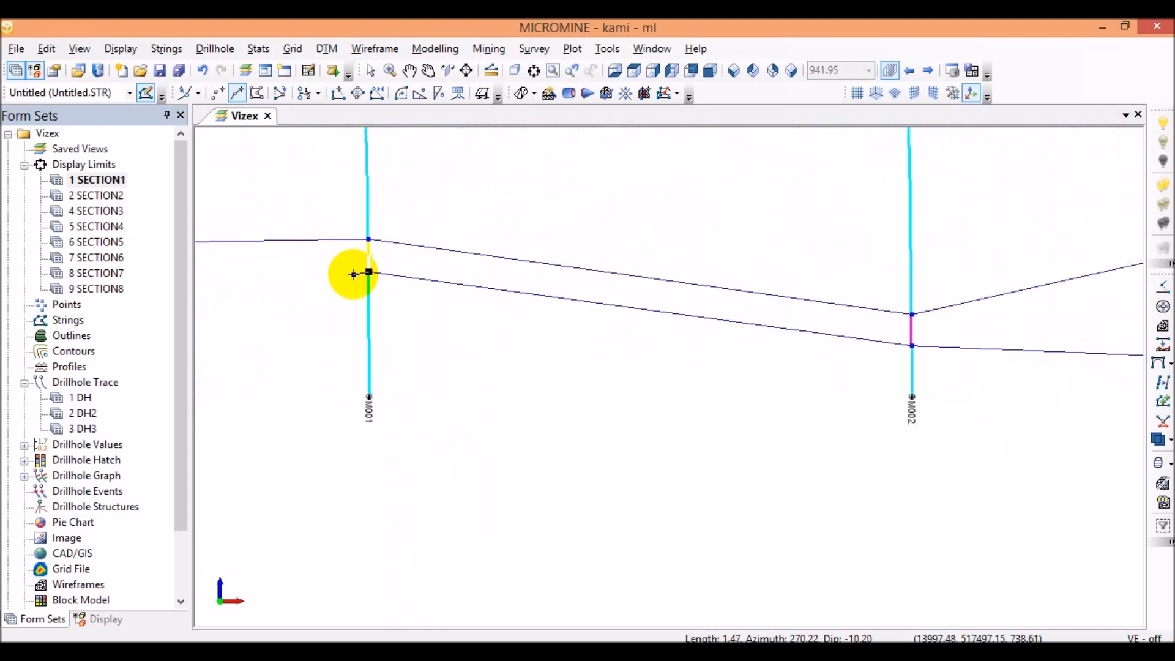
{"action": "scroll", "coordinate": [315, 294], "scroll_direction": "up", "scroll_amount": 3}
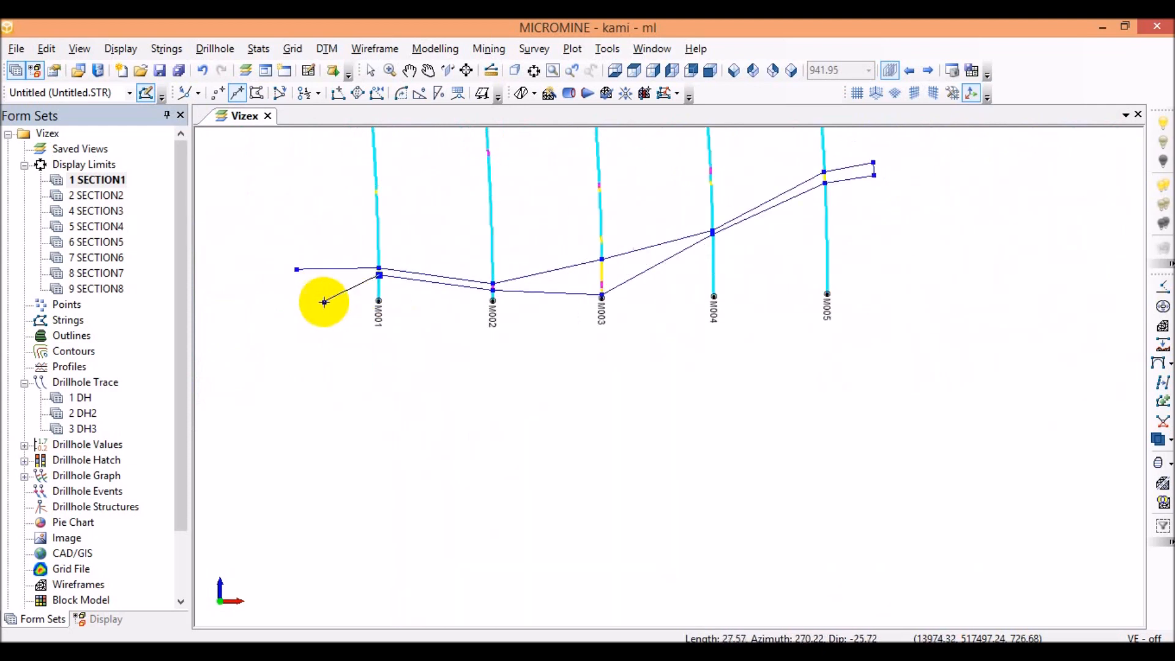
{"action": "left_click", "coordinate": [319, 283]}
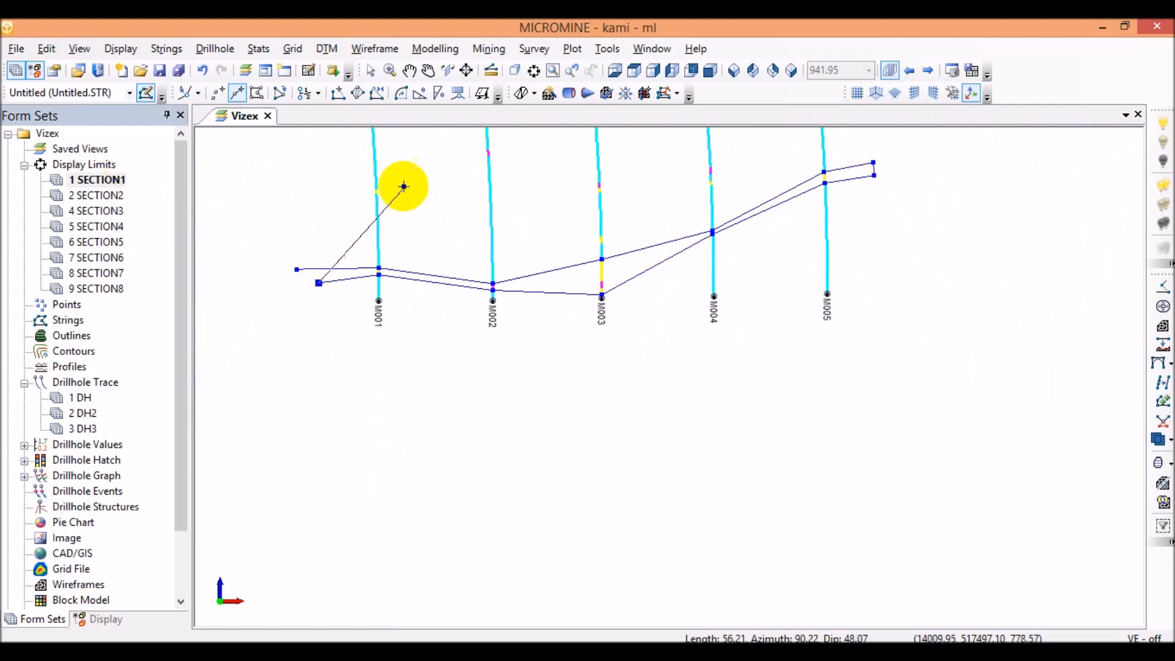
{"action": "left_click", "coordinate": [377, 95]}
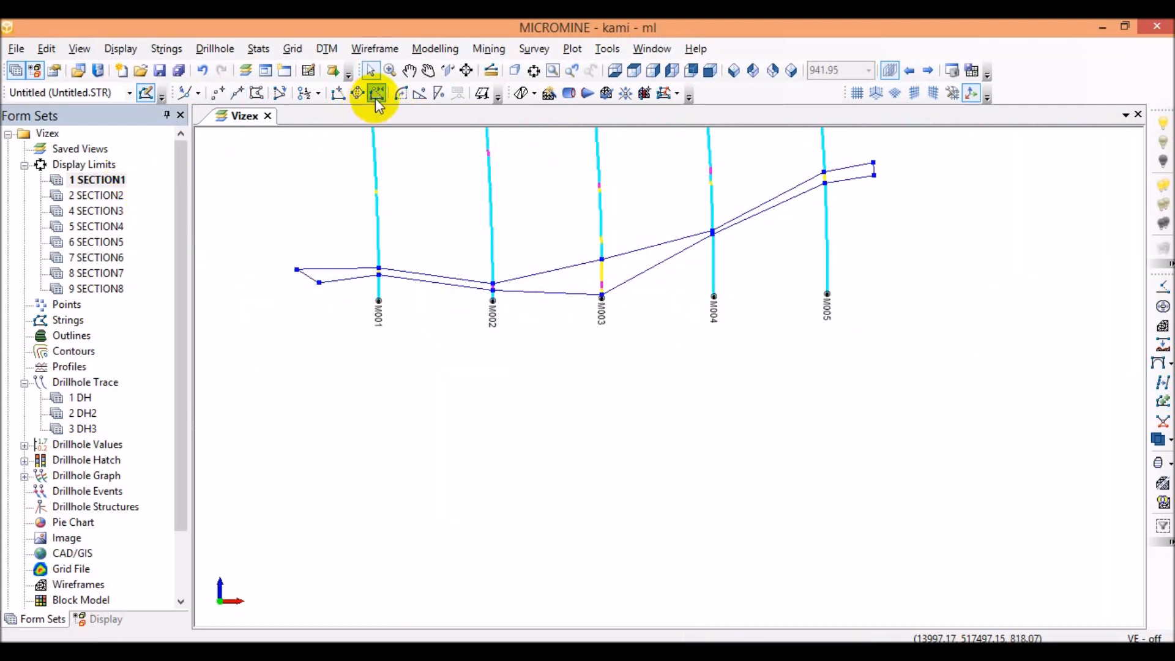
Step: Examine the remaining coloured grade intervals on M001 to M005 above the closed outline
{"action": "scroll", "coordinate": [653, 313], "scroll_direction": "down", "scroll_amount": 3}
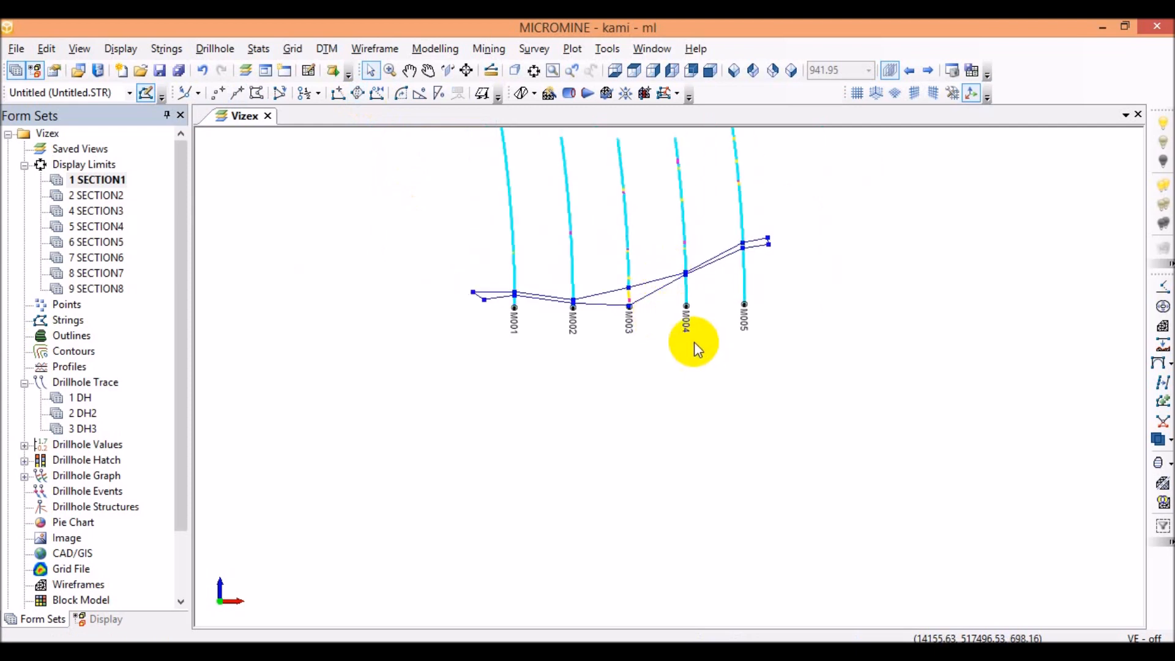
{"action": "scroll", "coordinate": [636, 257], "scroll_direction": "up", "scroll_amount": 1}
{"action": "scroll", "coordinate": [677, 272], "scroll_direction": "down", "scroll_amount": 2}
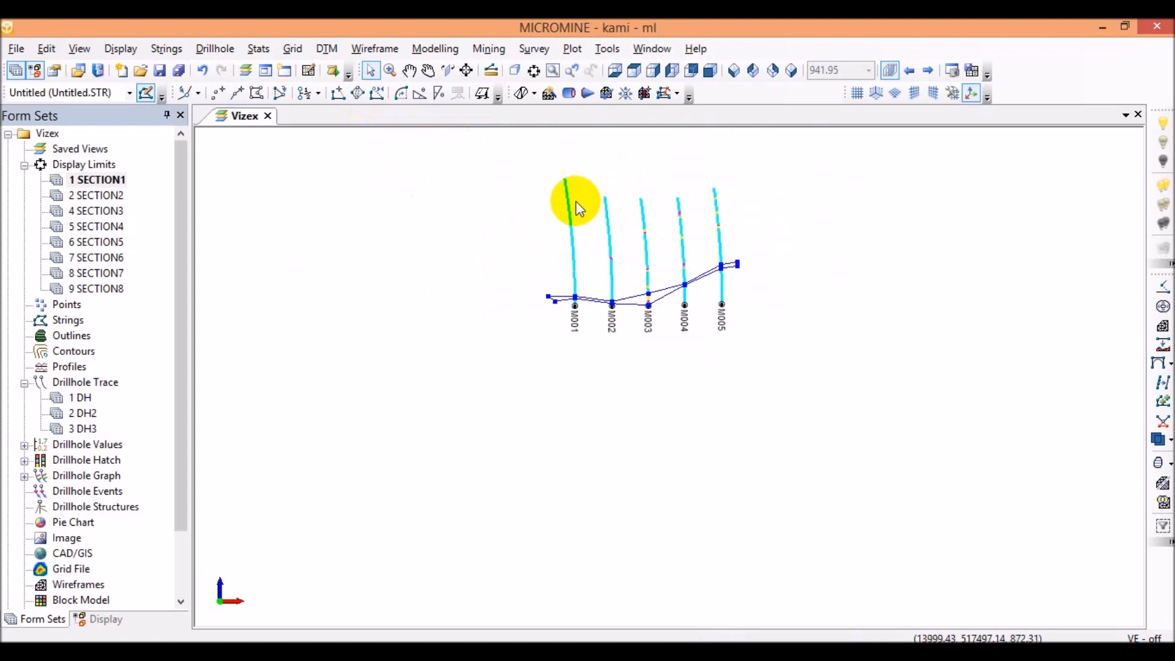
{"action": "scroll", "coordinate": [663, 241], "scroll_direction": "up", "scroll_amount": 1}
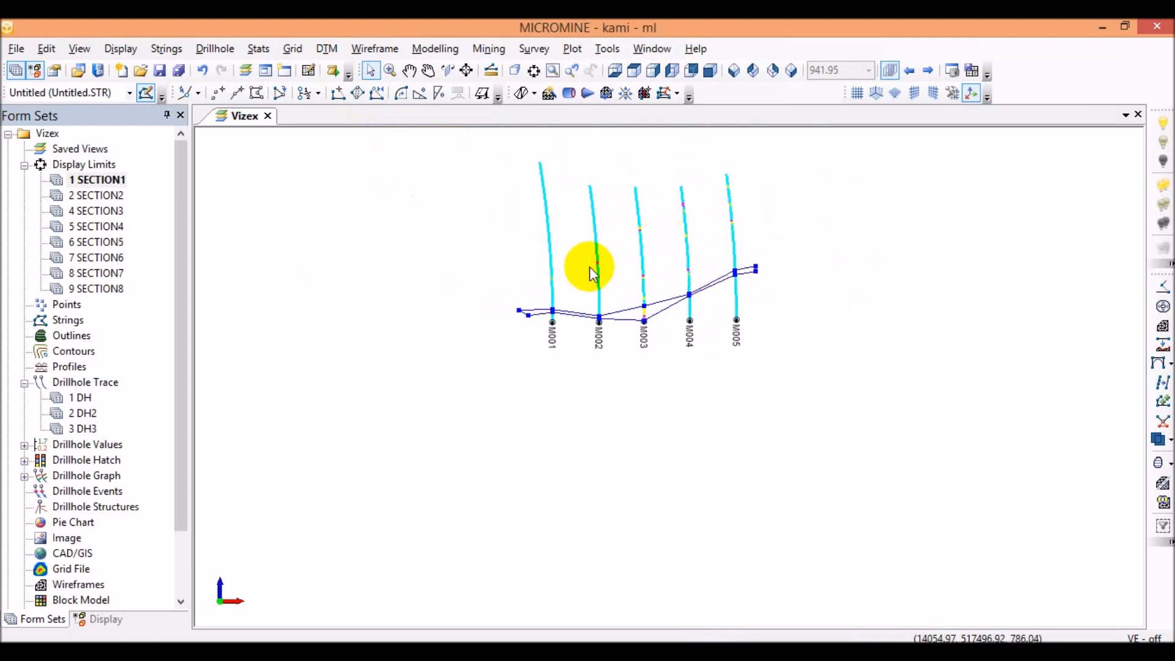
{"action": "scroll", "coordinate": [656, 241], "scroll_direction": "up", "scroll_amount": 2}
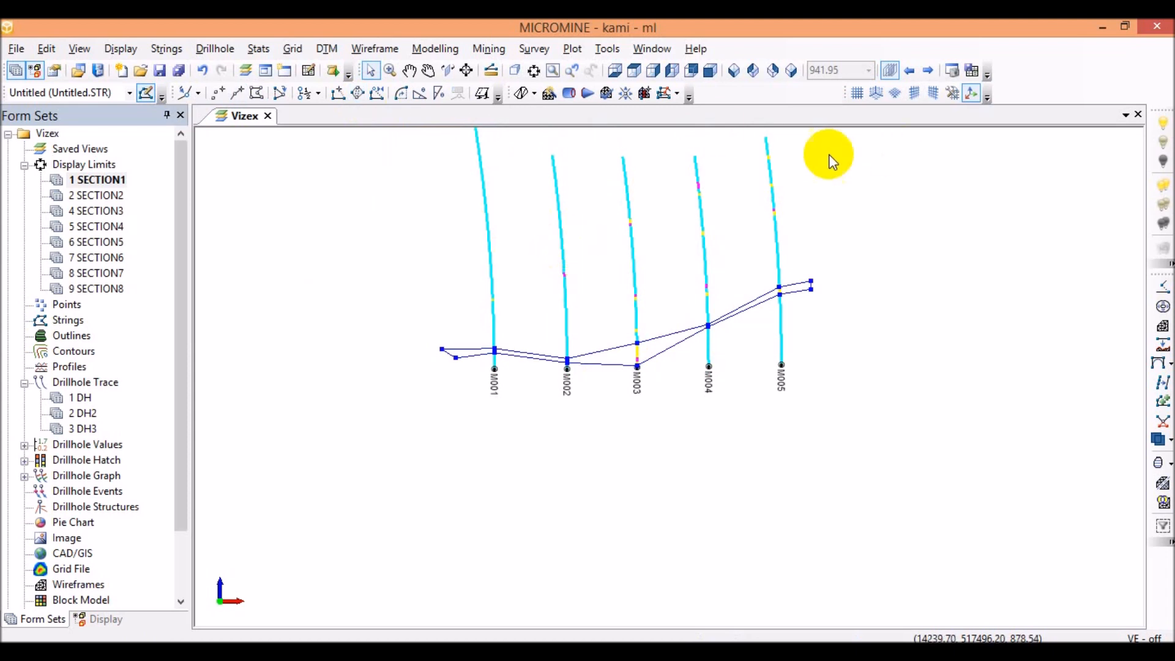
{"action": "scroll", "coordinate": [609, 289], "scroll_direction": "up", "scroll_amount": 1}
{"action": "scroll", "coordinate": [772, 264], "scroll_direction": "down", "scroll_amount": 1}
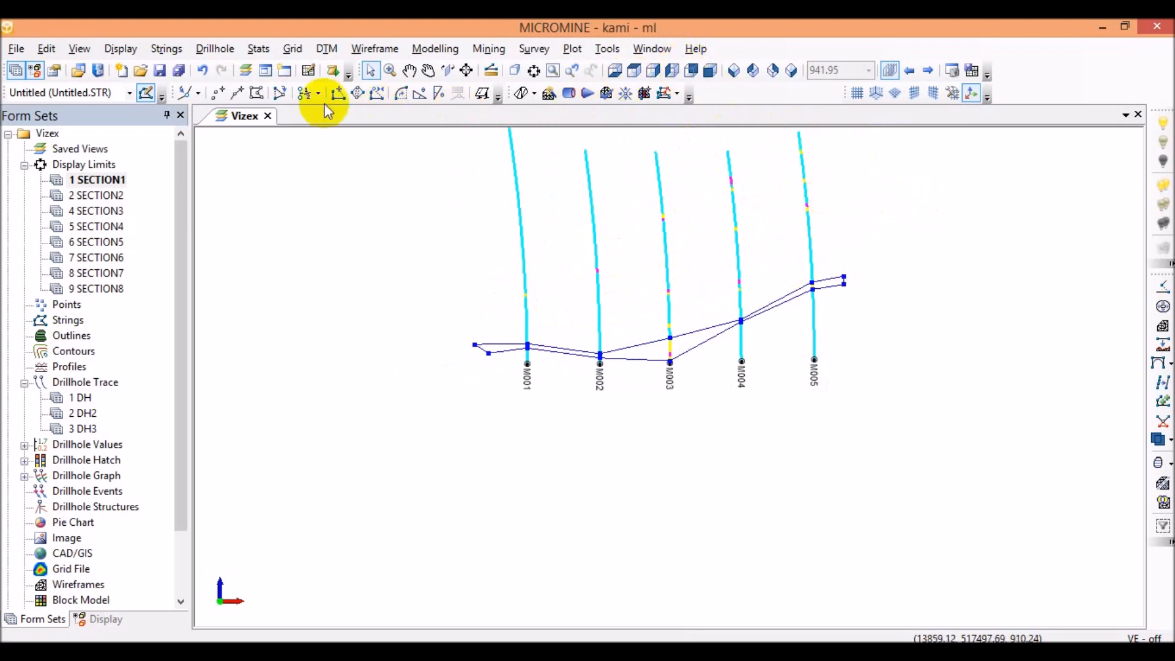
Step: Start a second string outside M001, above the first outline, and run it to the upper end of M001's next yellow interval
{"action": "left_click", "coordinate": [242, 94]}
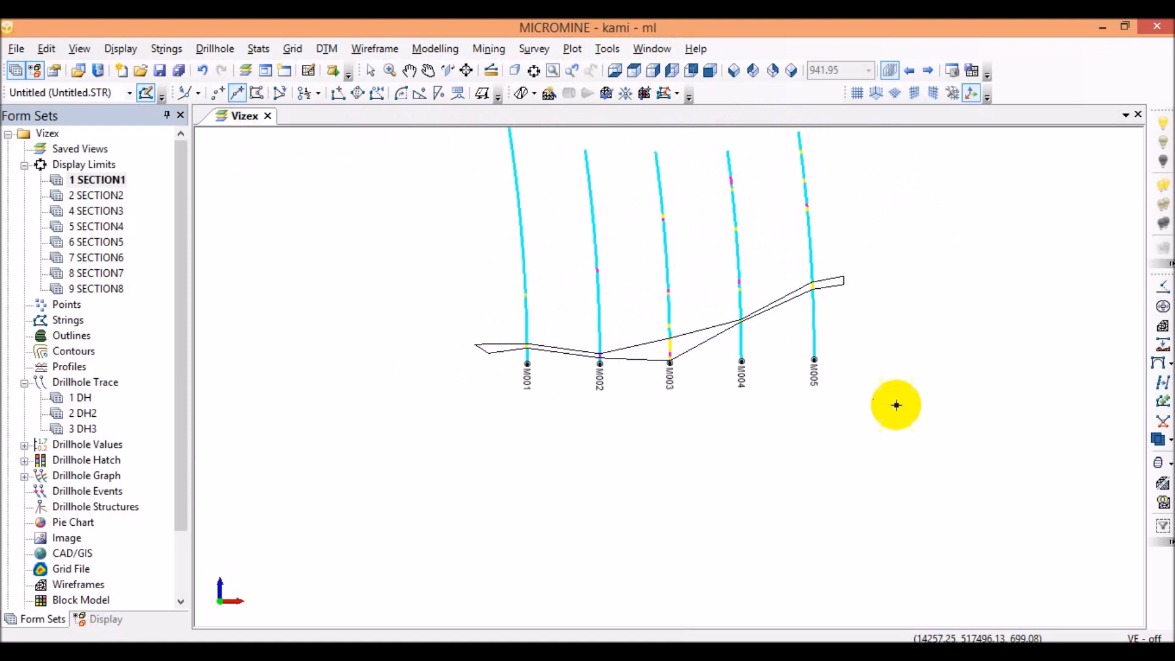
{"action": "scroll", "coordinate": [684, 277], "scroll_direction": "up", "scroll_amount": 4}
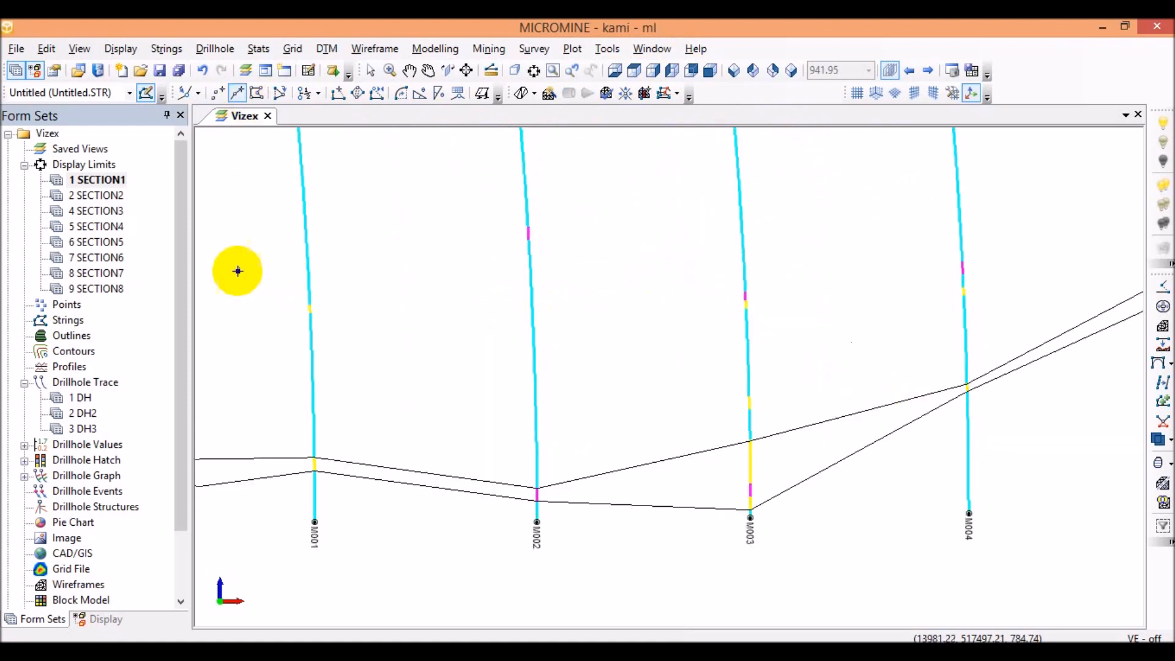
{"action": "scroll", "coordinate": [258, 320], "scroll_direction": "up", "scroll_amount": 1}
{"action": "scroll", "coordinate": [382, 311], "scroll_direction": "down", "scroll_amount": 4}
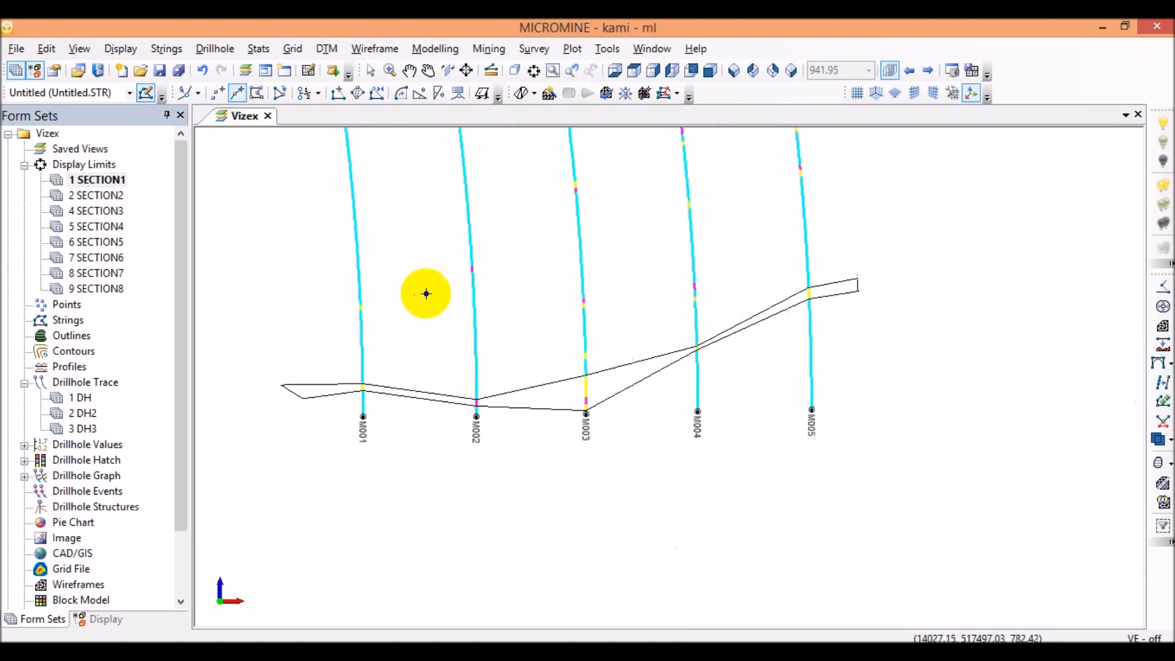
{"action": "left_click", "coordinate": [276, 309]}
{"action": "scroll", "coordinate": [367, 307], "scroll_direction": "up", "scroll_amount": 5}
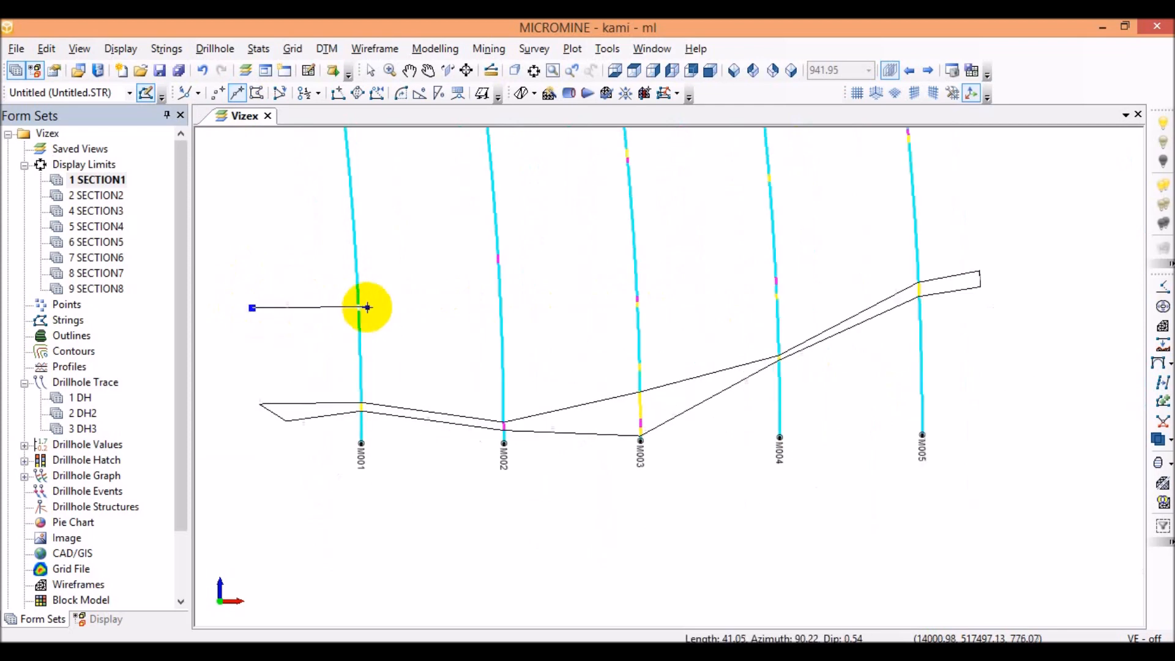
{"action": "left_click", "coordinate": [347, 303]}
Step: Extend the second string to the upper end of the upper magenta interval on M002
{"action": "scroll", "coordinate": [346, 302], "scroll_direction": "down", "scroll_amount": 8}
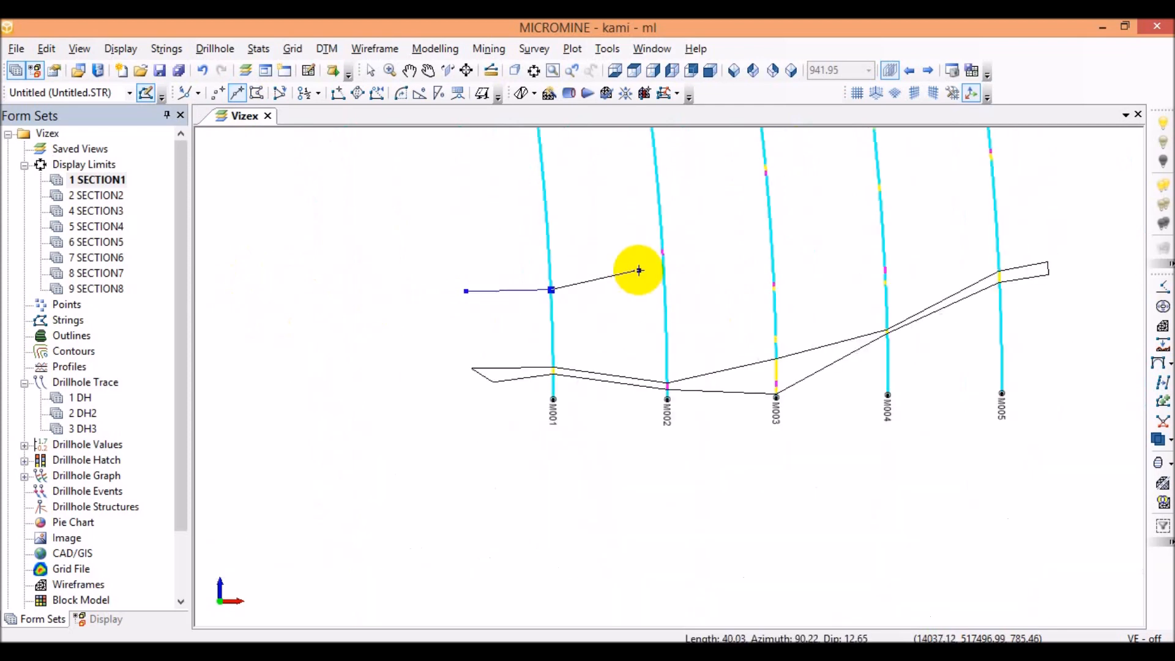
{"action": "scroll", "coordinate": [648, 257], "scroll_direction": "up", "scroll_amount": 6}
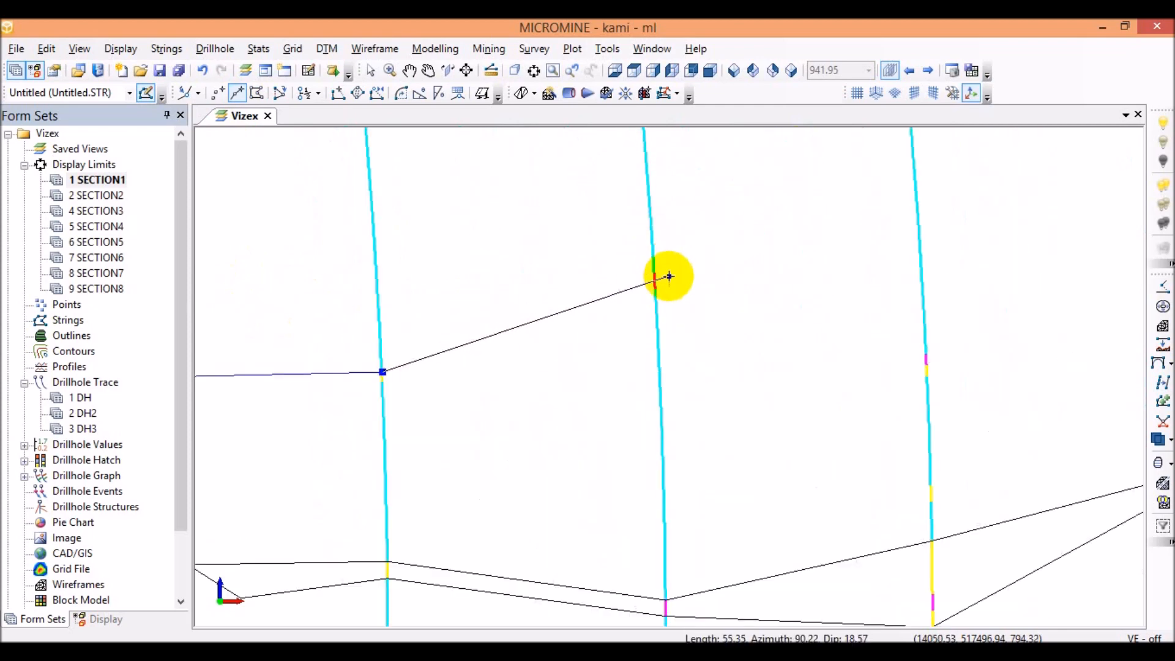
{"action": "left_click", "coordinate": [654, 272]}
Step: Extend the second string to the upper end of the topmost yellow and magenta interval on M003
{"action": "scroll", "coordinate": [765, 313], "scroll_direction": "up", "scroll_amount": 3}
{"action": "scroll", "coordinate": [821, 299], "scroll_direction": "down", "scroll_amount": 9}
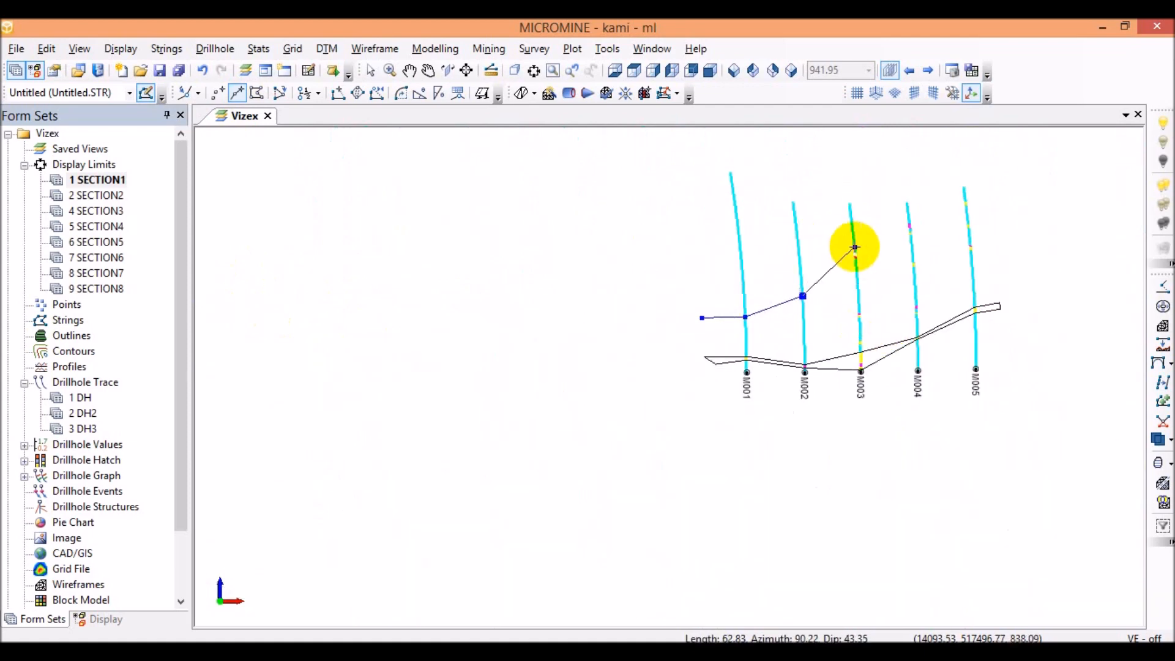
{"action": "scroll", "coordinate": [860, 256], "scroll_direction": "up", "scroll_amount": 2}
{"action": "scroll", "coordinate": [847, 250], "scroll_direction": "up", "scroll_amount": 2}
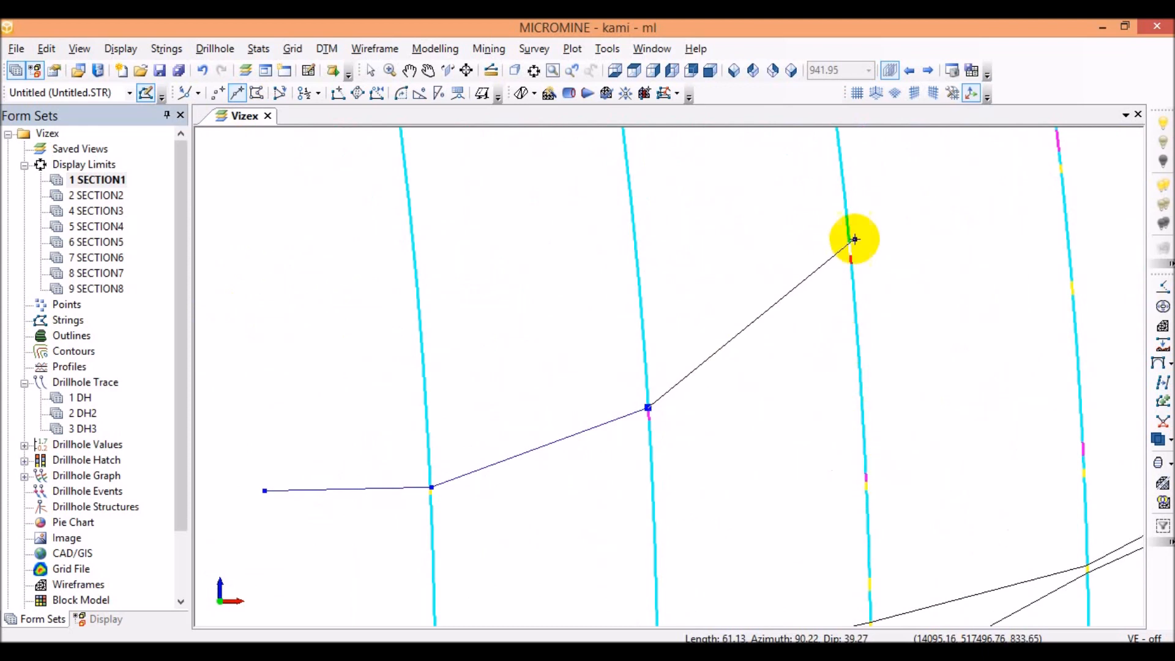
{"action": "scroll", "coordinate": [906, 325], "scroll_direction": "down", "scroll_amount": 5}
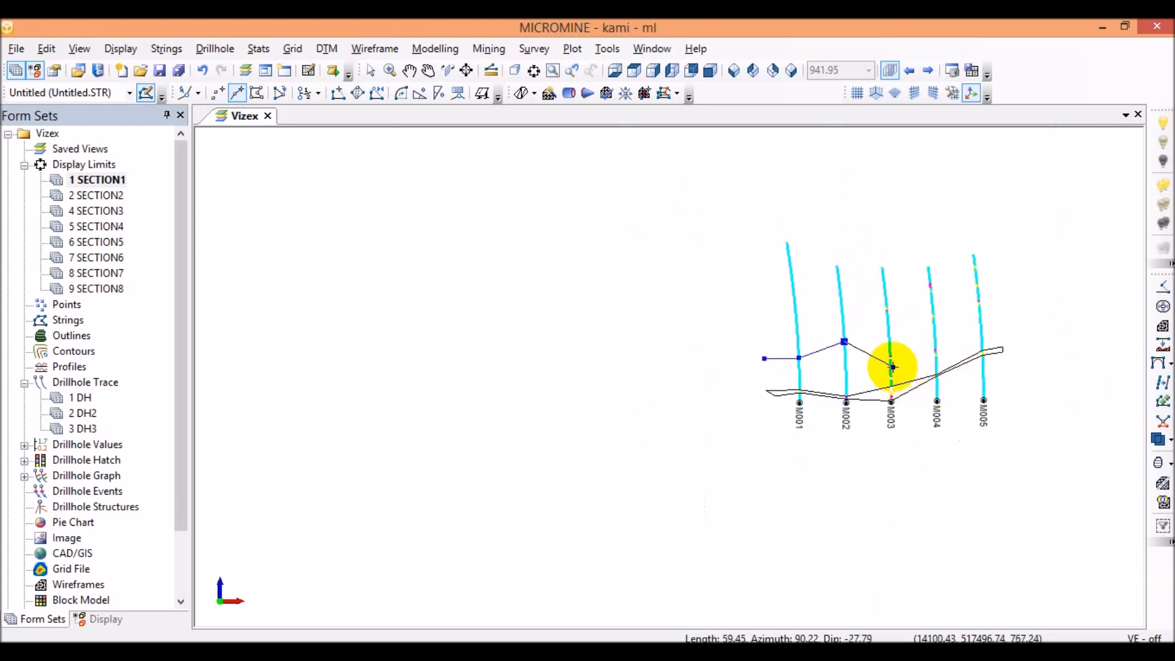
{"action": "scroll", "coordinate": [893, 367], "scroll_direction": "up", "scroll_amount": 2}
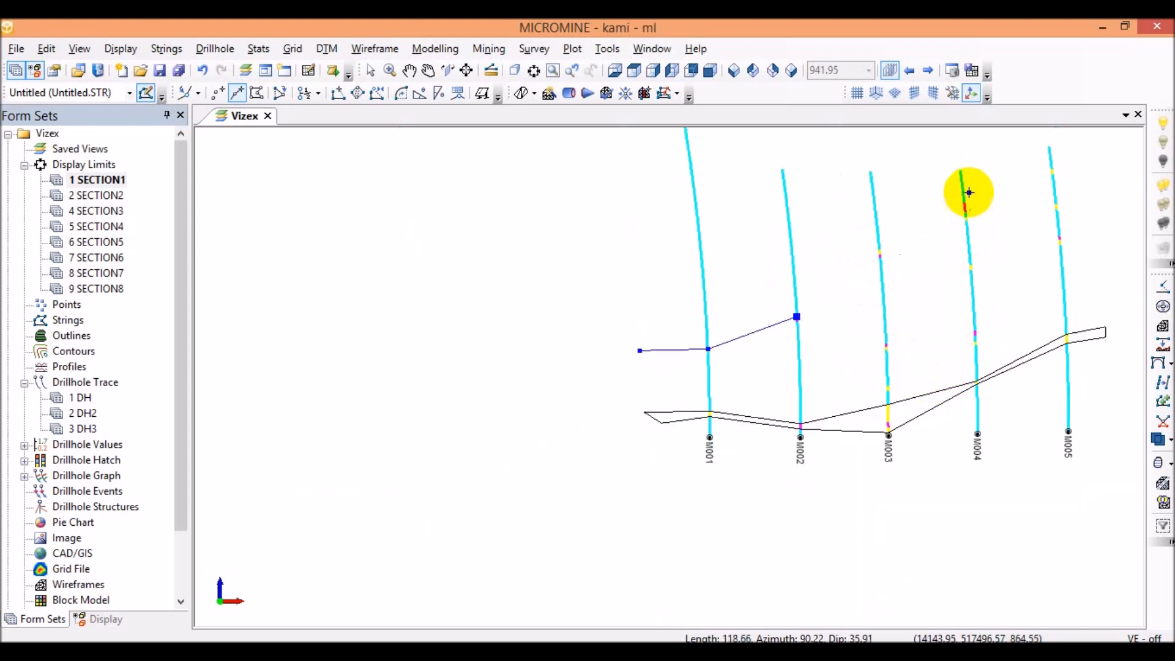
{"action": "scroll", "coordinate": [872, 242], "scroll_direction": "up", "scroll_amount": 3}
{"action": "scroll", "coordinate": [874, 242], "scroll_direction": "up", "scroll_amount": 1}
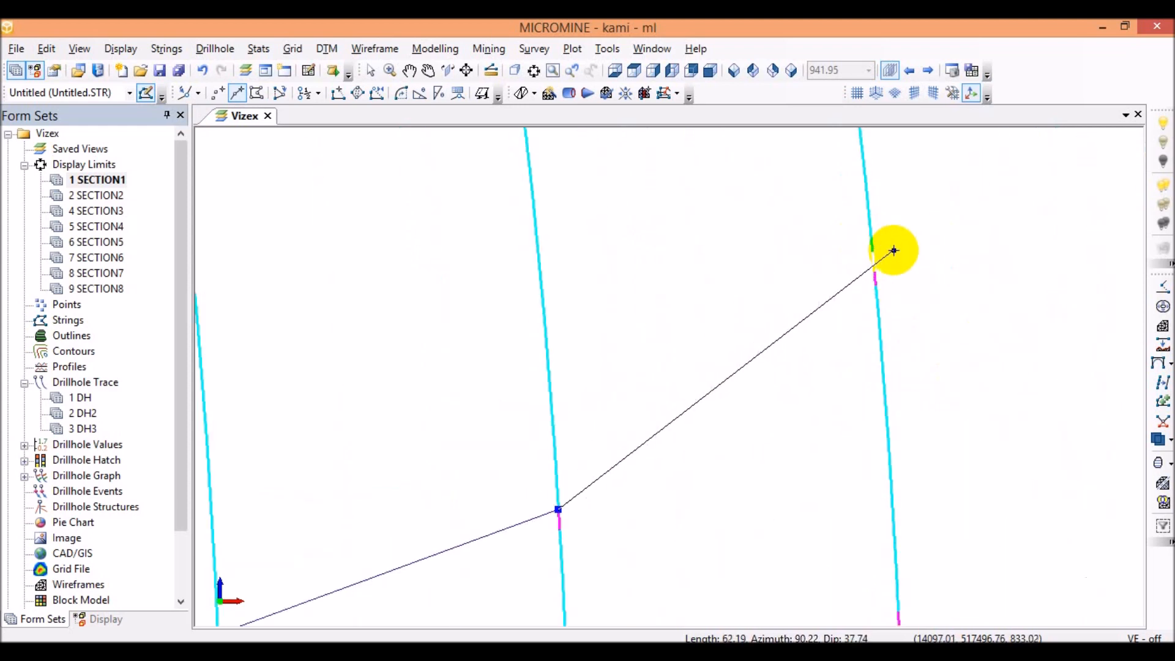
{"action": "left_click", "coordinate": [871, 254]}
Step: Extend the second string to the upper ends of M004's topmost magenta interval and M005's magenta and yellow interval
{"action": "scroll", "coordinate": [912, 239], "scroll_direction": "down", "scroll_amount": 5}
{"action": "scroll", "coordinate": [943, 220], "scroll_direction": "up", "scroll_amount": 3}
{"action": "scroll", "coordinate": [917, 234], "scroll_direction": "up", "scroll_amount": 2}
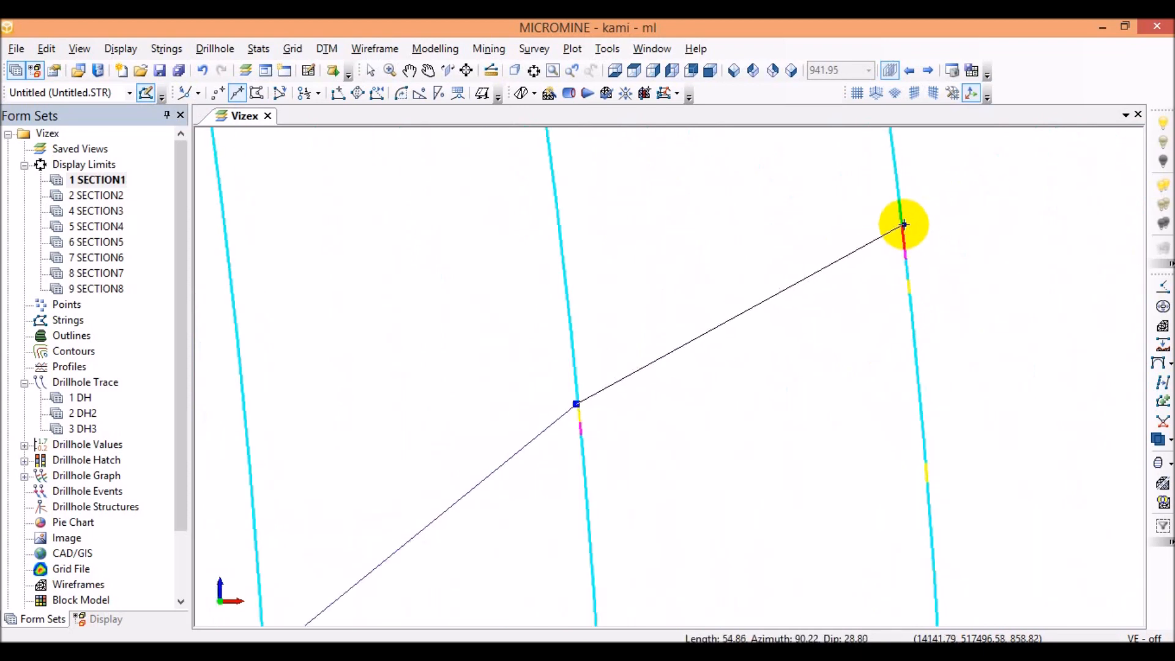
{"action": "left_click", "coordinate": [903, 228]}
{"action": "scroll", "coordinate": [1002, 241], "scroll_direction": "down", "scroll_amount": 4}
{"action": "scroll", "coordinate": [1035, 254], "scroll_direction": "up", "scroll_amount": 2}
{"action": "scroll", "coordinate": [1037, 259], "scroll_direction": "up", "scroll_amount": 5}
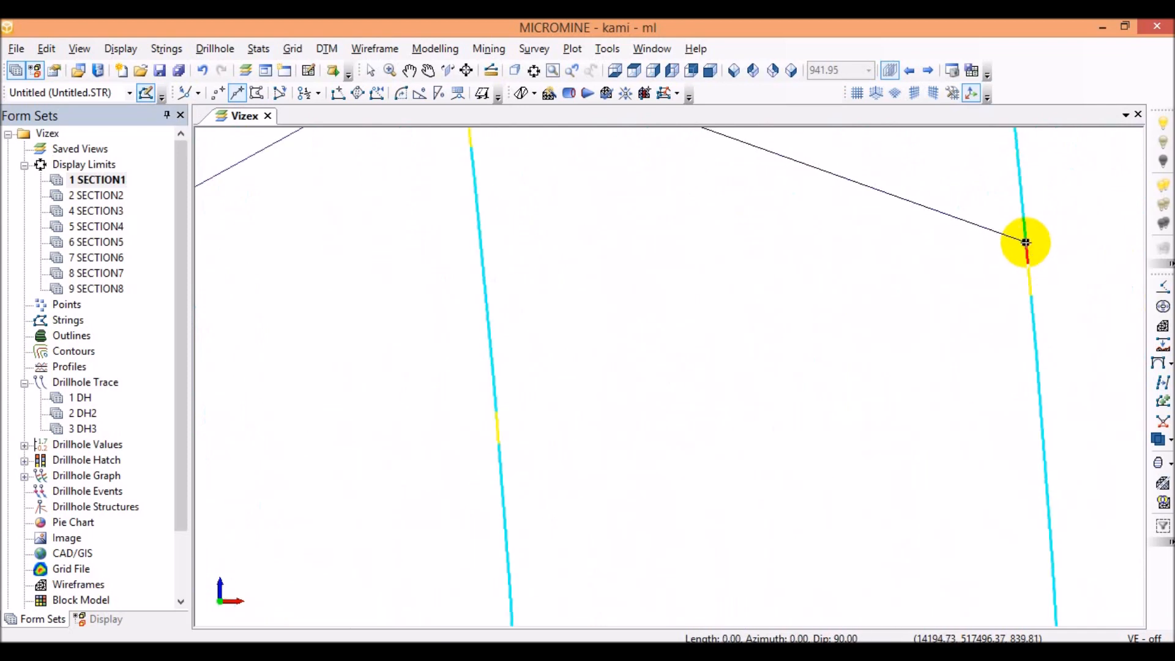
{"action": "left_click", "coordinate": [1026, 243]}
Step: Continue the second string a short distance beyond M005 and turn it down with a short, steep end segment
{"action": "scroll", "coordinate": [1107, 229], "scroll_direction": "down", "scroll_amount": 6}
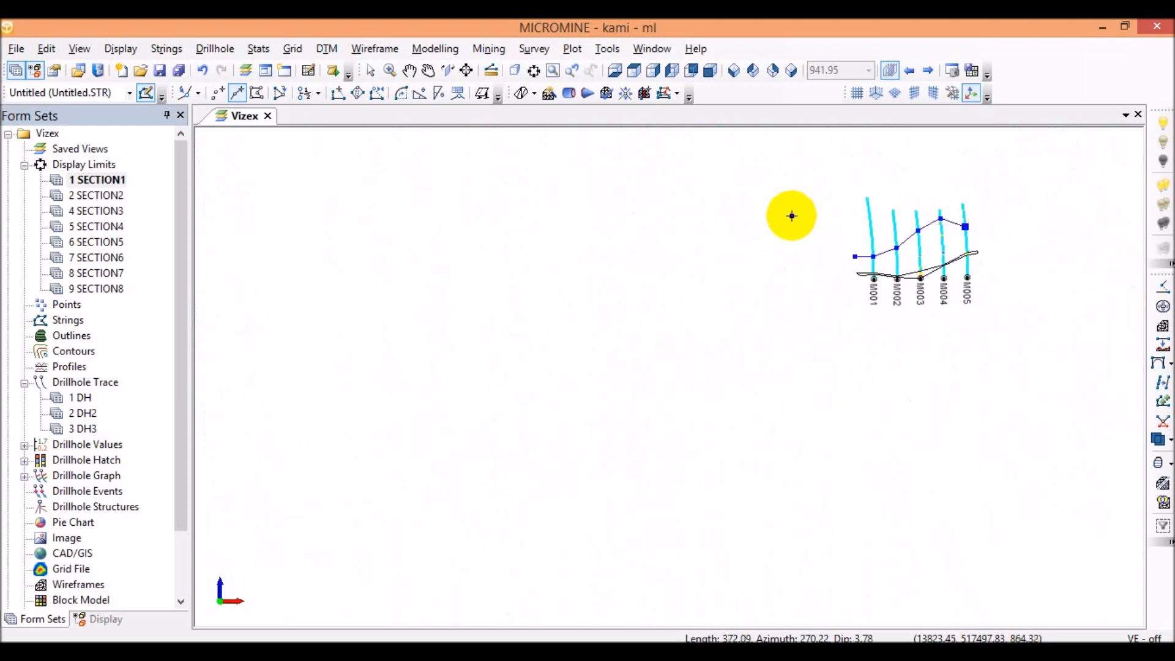
{"action": "scroll", "coordinate": [943, 214], "scroll_direction": "up", "scroll_amount": 5}
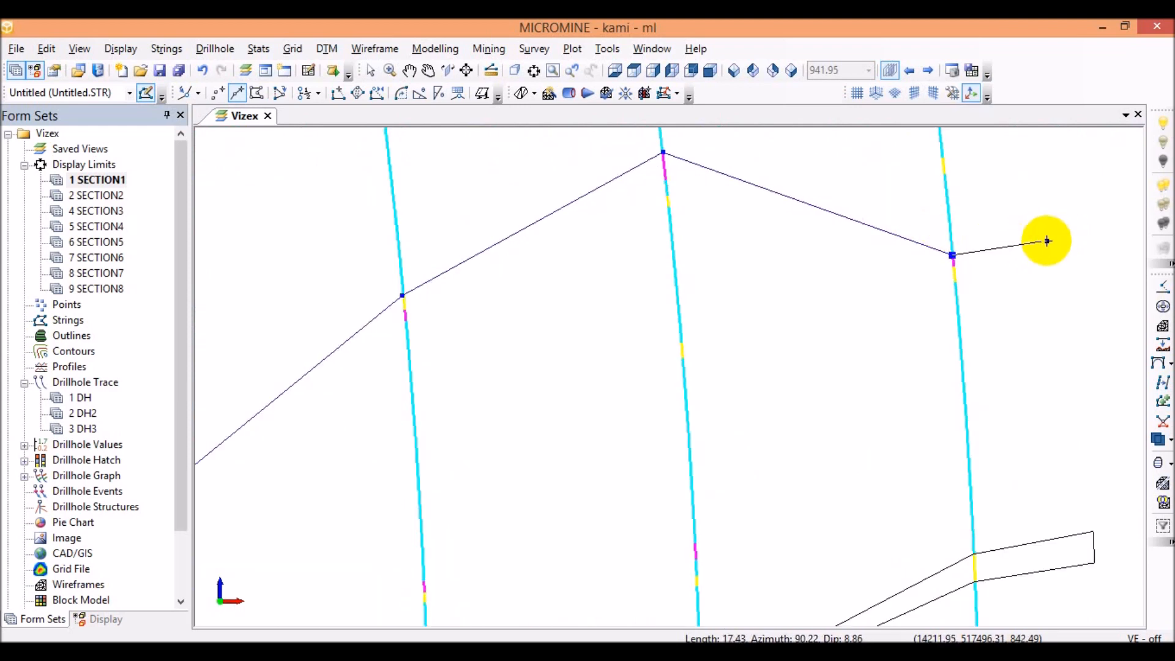
{"action": "left_click", "coordinate": [1058, 239]}
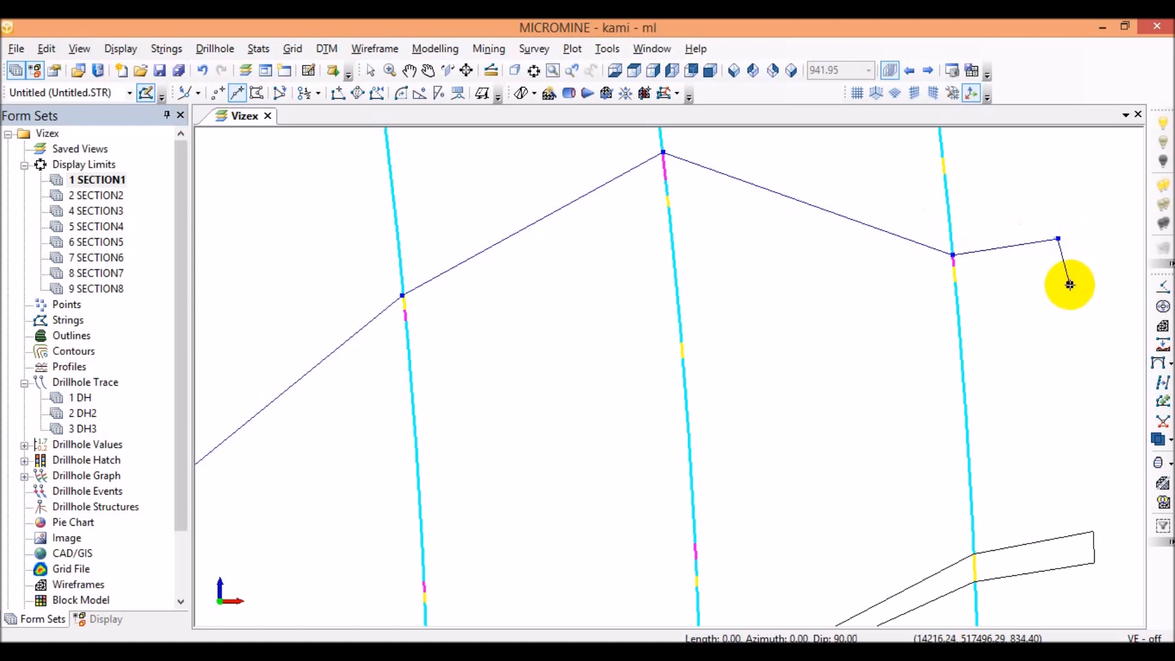
{"action": "left_click", "coordinate": [1070, 284]}
Step: Bring the second string back through the lower ends of the yellow intervals just below the magenta ones on M005 and M004
{"action": "scroll", "coordinate": [944, 276], "scroll_direction": "up", "scroll_amount": 3}
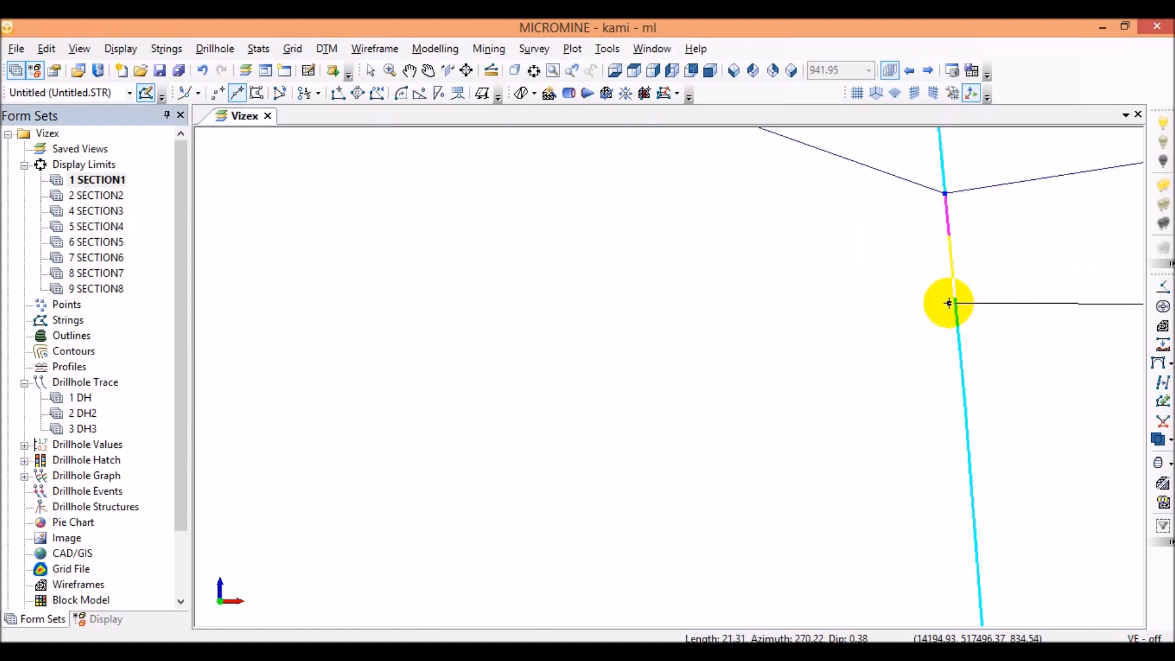
{"action": "left_click", "coordinate": [954, 301]}
{"action": "scroll", "coordinate": [958, 269], "scroll_direction": "down", "scroll_amount": 5}
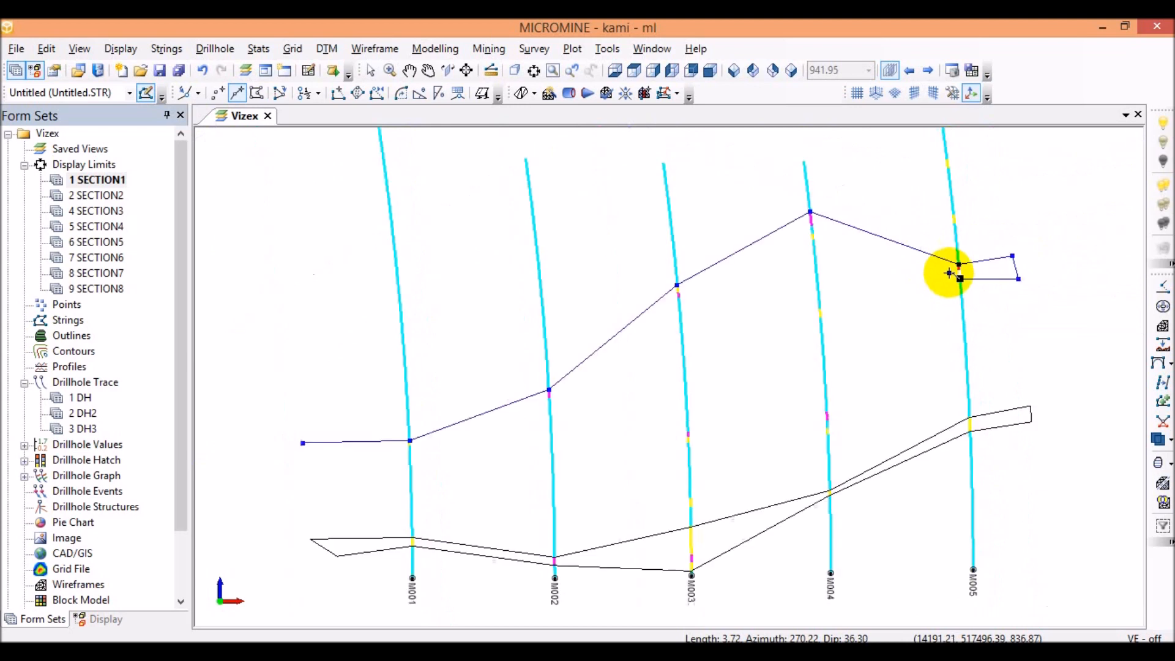
{"action": "scroll", "coordinate": [836, 254], "scroll_direction": "up", "scroll_amount": 4}
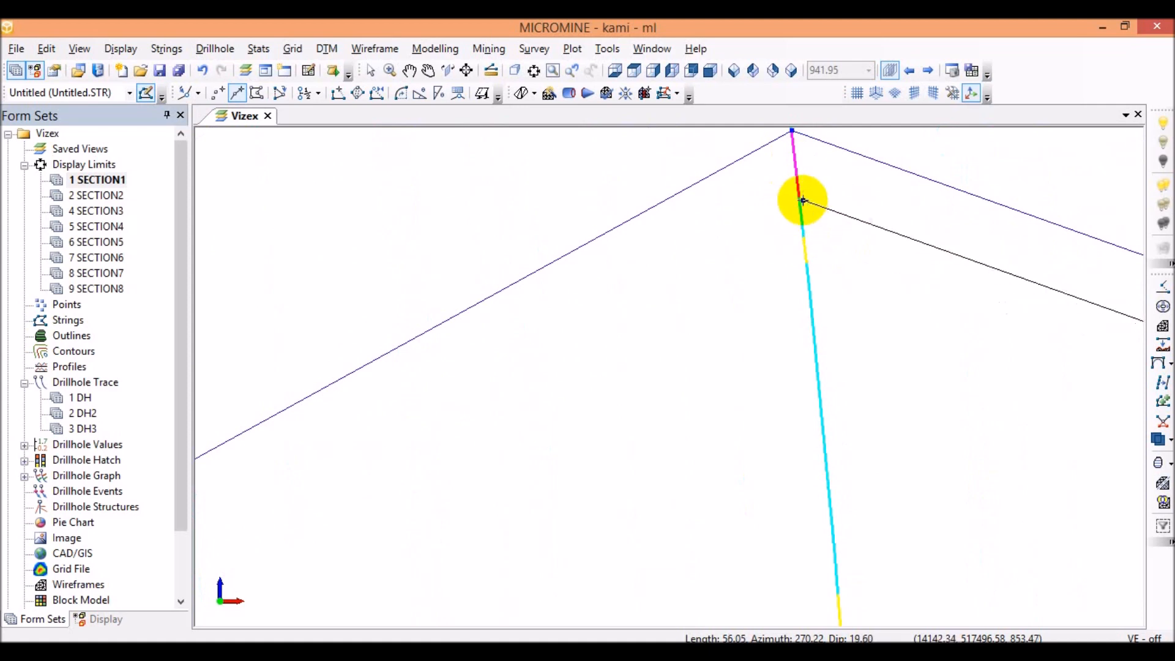
{"action": "left_click", "coordinate": [804, 268]}
Step: Extend the second string's return side to the lower end of the topmost yellow and magenta interval on M003
{"action": "scroll", "coordinate": [795, 264], "scroll_direction": "down", "scroll_amount": 3}
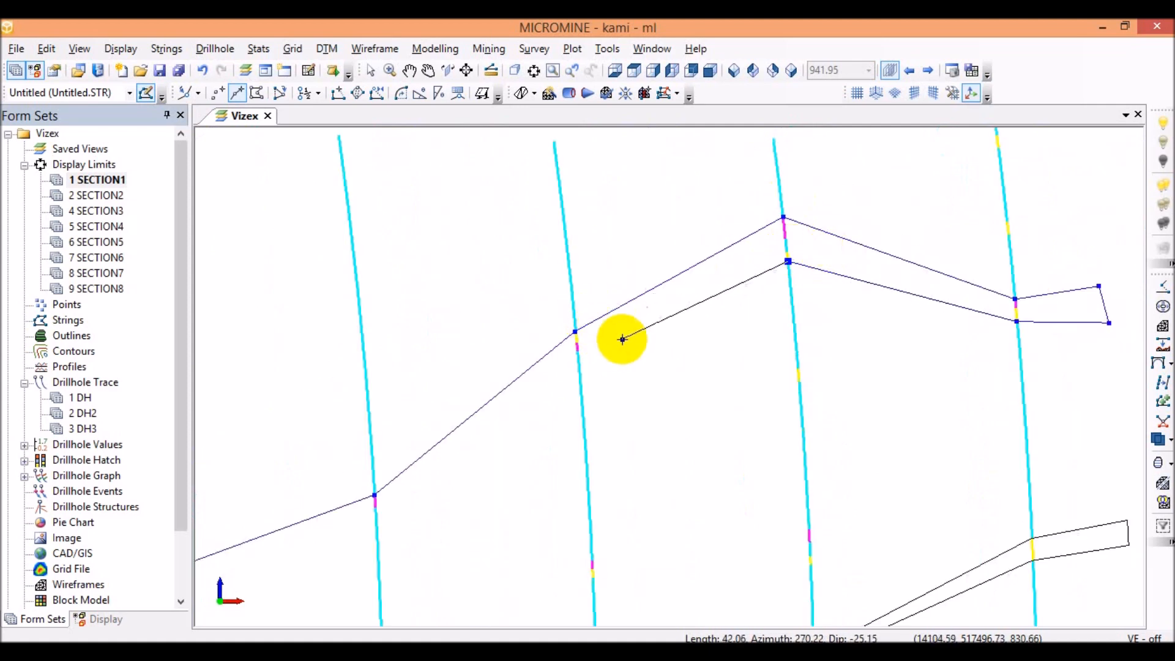
{"action": "scroll", "coordinate": [578, 375], "scroll_direction": "up", "scroll_amount": 3}
{"action": "scroll", "coordinate": [578, 322], "scroll_direction": "up", "scroll_amount": 3}
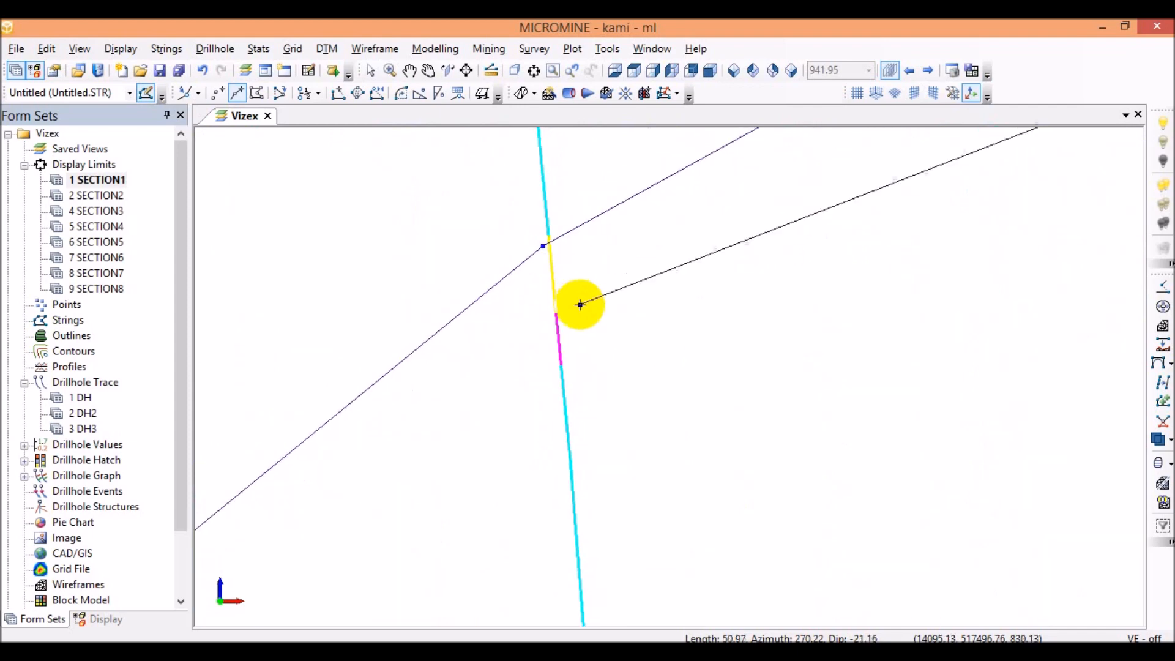
{"action": "left_click", "coordinate": [562, 362]}
Step: Extend the second string's return side to the lower end of the upper magenta interval on M002
{"action": "scroll", "coordinate": [643, 315], "scroll_direction": "down", "scroll_amount": 5}
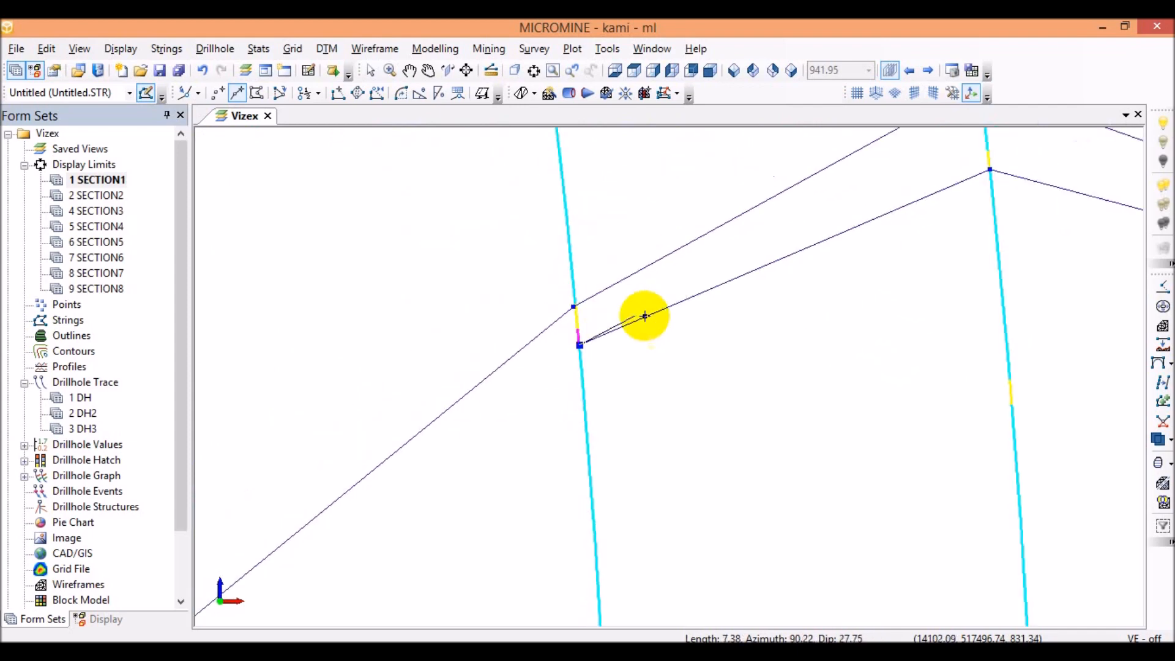
{"action": "scroll", "coordinate": [561, 419], "scroll_direction": "up", "scroll_amount": 2}
{"action": "scroll", "coordinate": [562, 419], "scroll_direction": "up", "scroll_amount": 3}
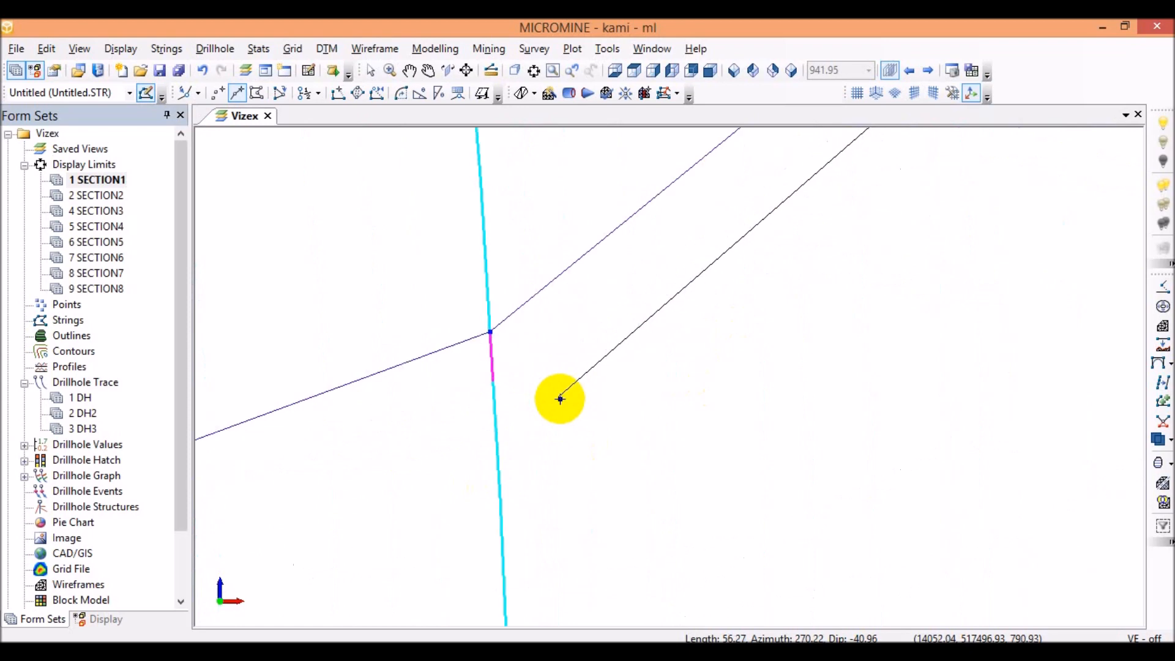
Step: Extend the second string's return side to the lower end of the upper yellow interval on M001
{"action": "scroll", "coordinate": [598, 341], "scroll_direction": "down", "scroll_amount": 6}
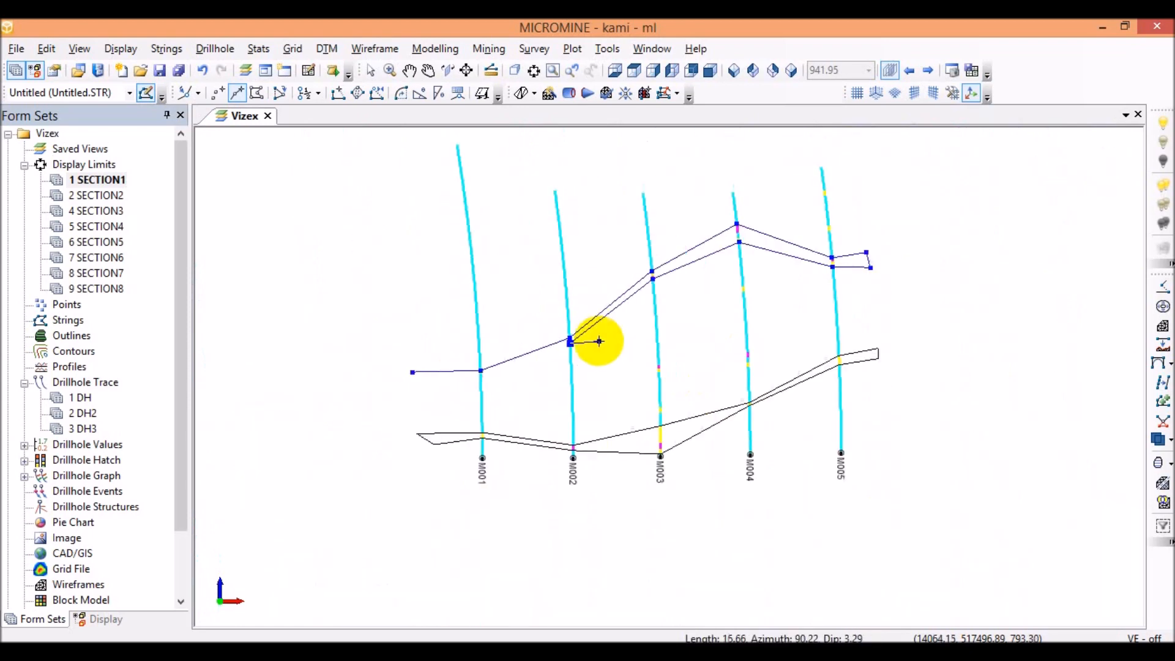
{"action": "scroll", "coordinate": [499, 370], "scroll_direction": "up", "scroll_amount": 4}
{"action": "scroll", "coordinate": [514, 346], "scroll_direction": "up", "scroll_amount": 4}
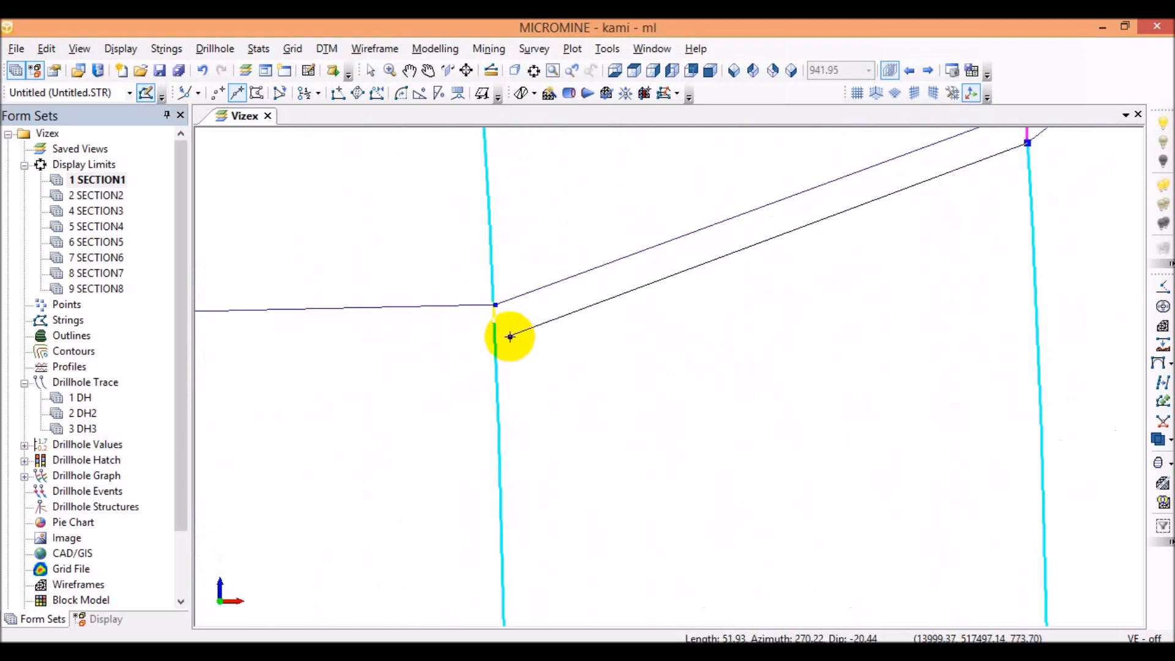
{"action": "left_click", "coordinate": [484, 318]}
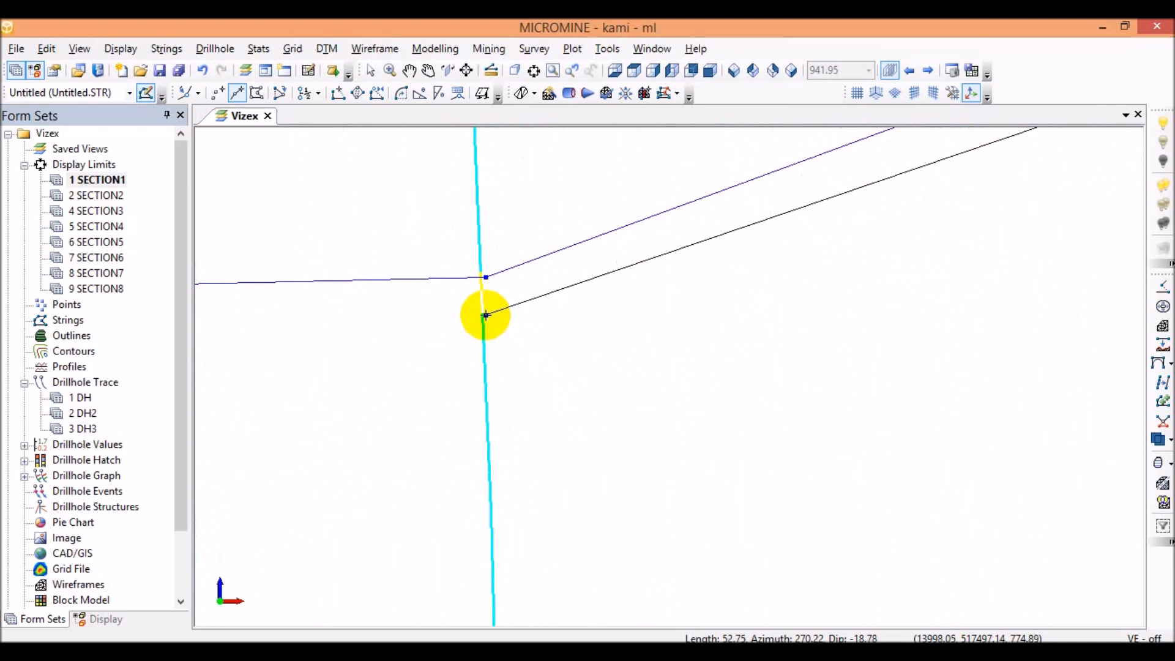
Step: End the second string's return side a short distance beyond M001, just below its starting point, and close the string
{"action": "scroll", "coordinate": [499, 314], "scroll_direction": "down", "scroll_amount": 6}
{"action": "scroll", "coordinate": [390, 349], "scroll_direction": "up", "scroll_amount": 3}
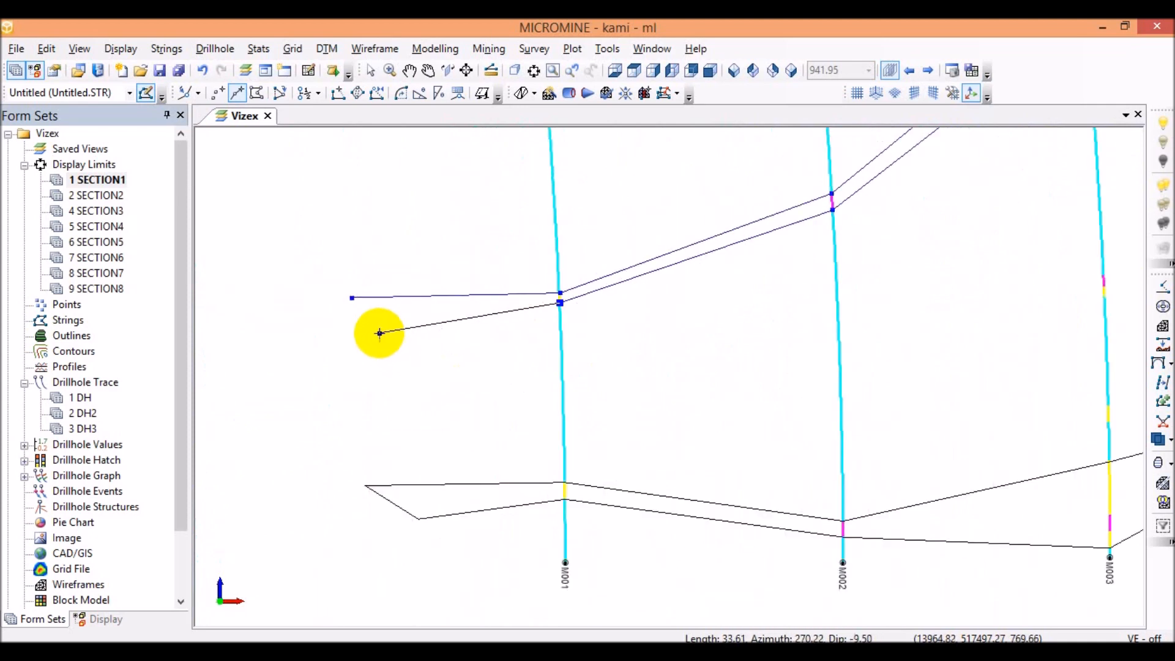
{"action": "left_click", "coordinate": [364, 325]}
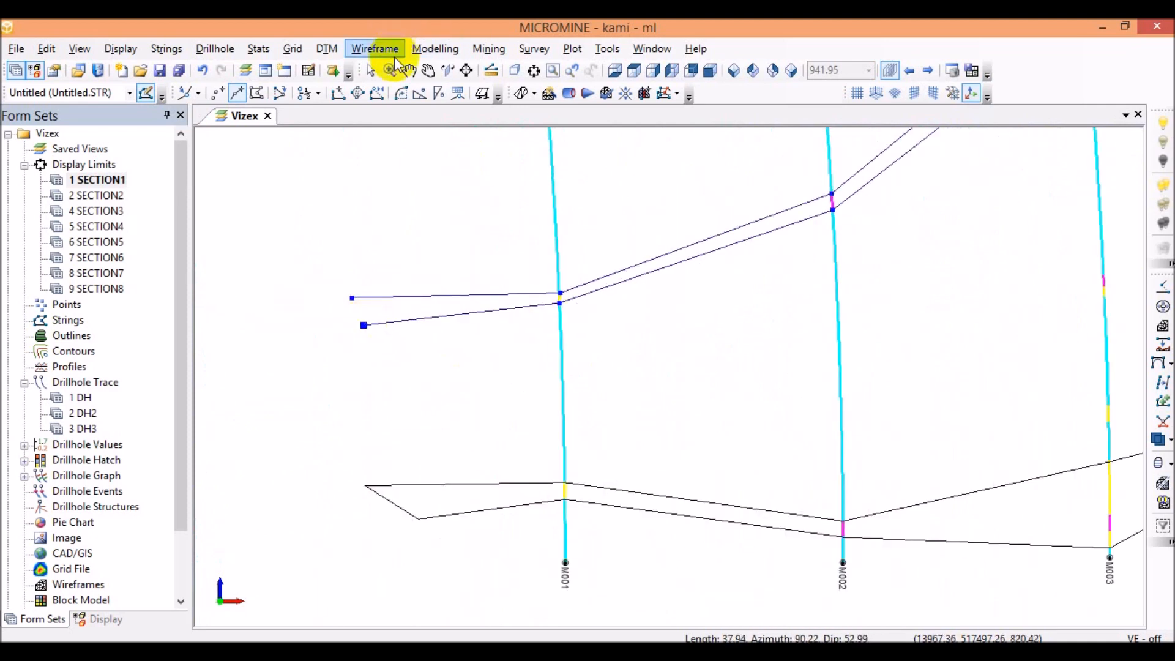
{"action": "left_click", "coordinate": [376, 93]}
{"action": "scroll", "coordinate": [537, 322], "scroll_direction": "down", "scroll_amount": 4}
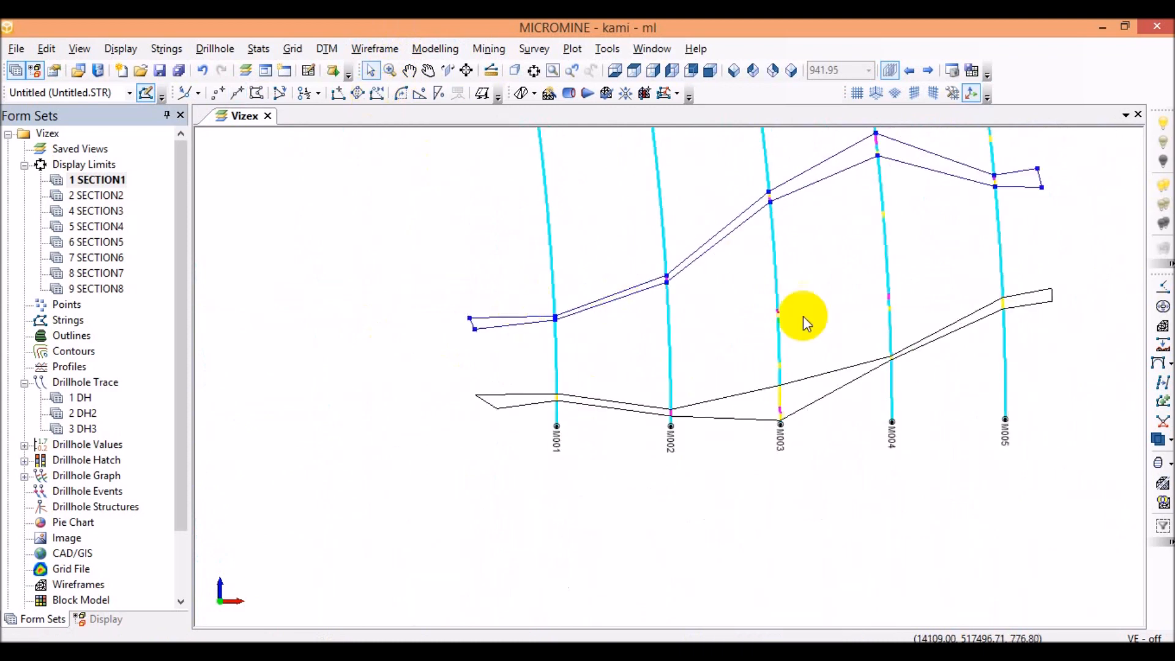
{"action": "scroll", "coordinate": [802, 318], "scroll_direction": "down", "scroll_amount": 3}
{"action": "scroll", "coordinate": [816, 305], "scroll_direction": "up", "scroll_amount": 1}
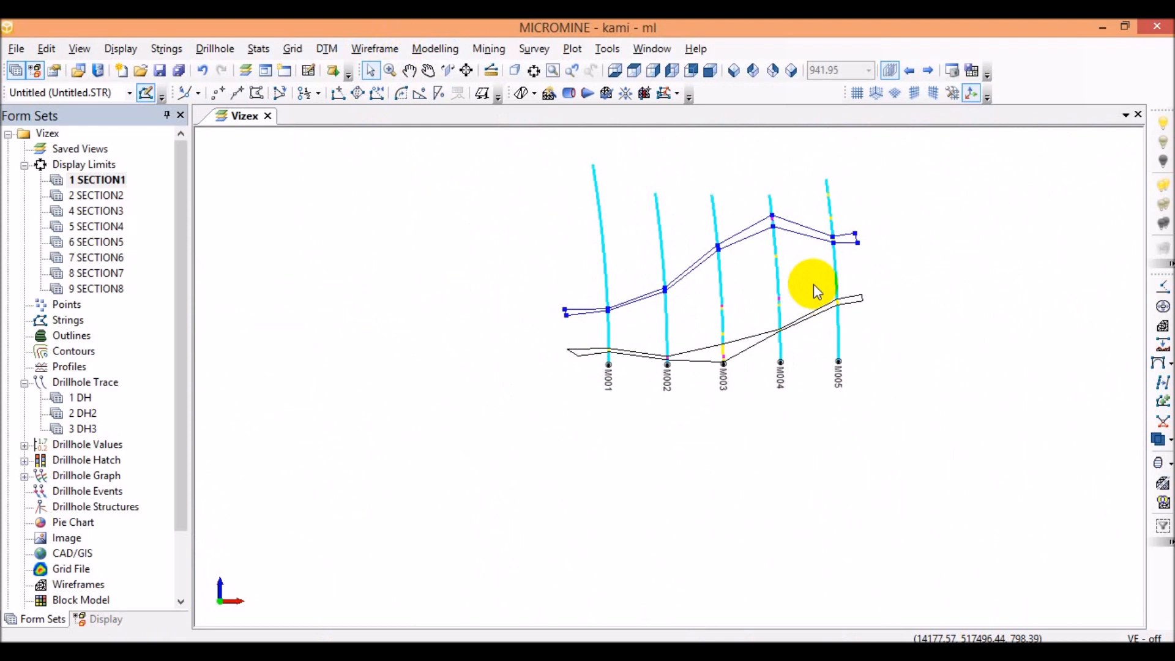
Step: Switch the display limits to SECTION2 and examine the yellow grade intervals on drillholes M006 and M010
{"action": "double_click", "coordinate": [98, 196]}
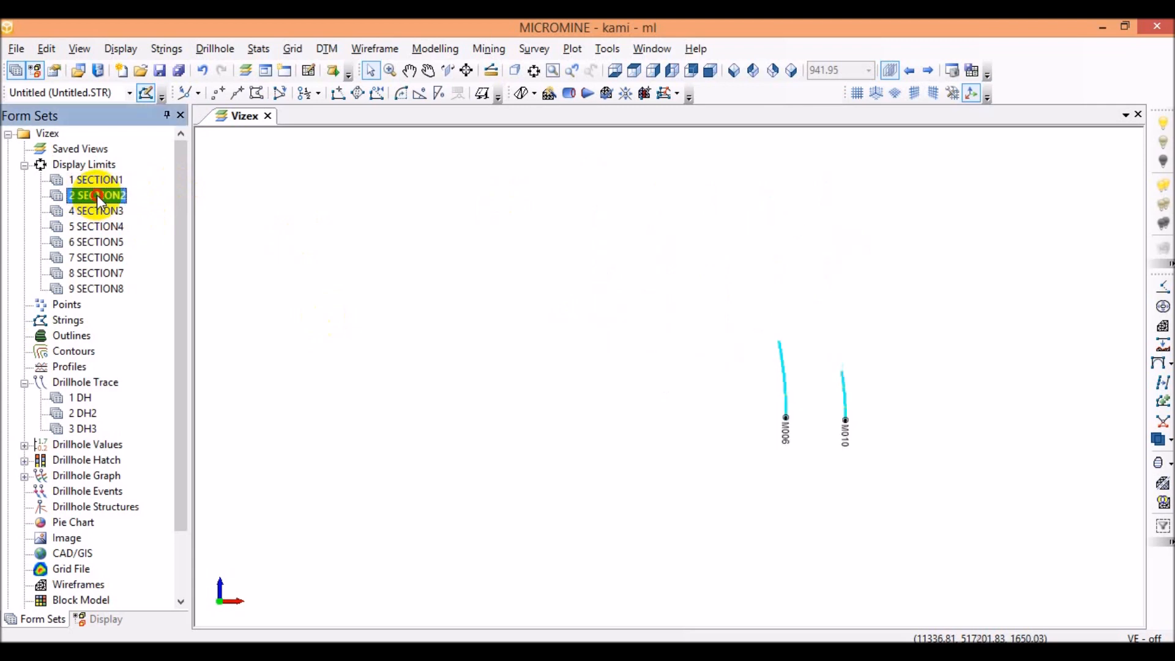
{"action": "left_click", "coordinate": [723, 395]}
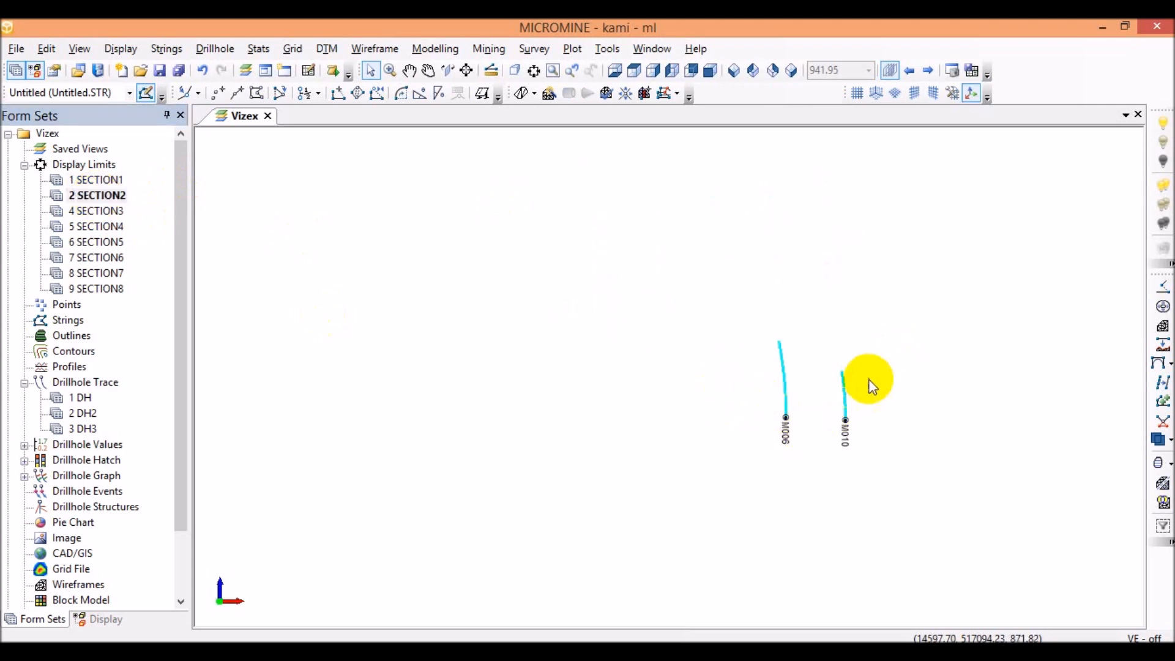
{"action": "scroll", "coordinate": [742, 356], "scroll_direction": "up", "scroll_amount": 2}
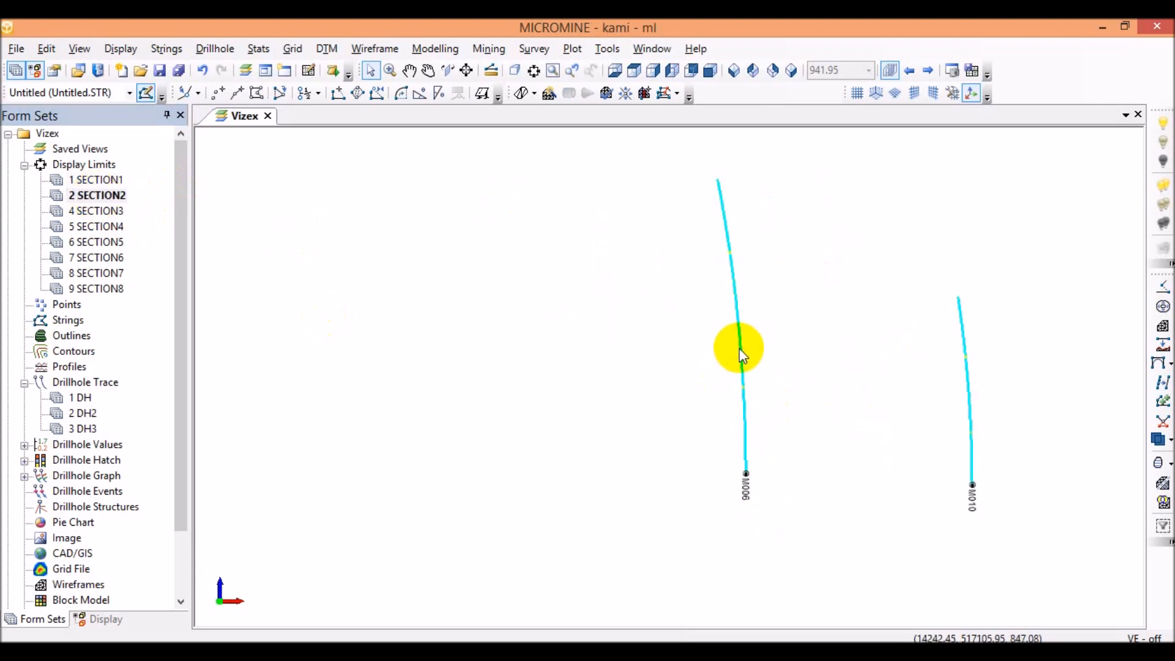
{"action": "scroll", "coordinate": [993, 374], "scroll_direction": "up", "scroll_amount": 3}
{"action": "scroll", "coordinate": [916, 347], "scroll_direction": "down", "scroll_amount": 3}
{"action": "scroll", "coordinate": [999, 287], "scroll_direction": "up", "scroll_amount": 2}
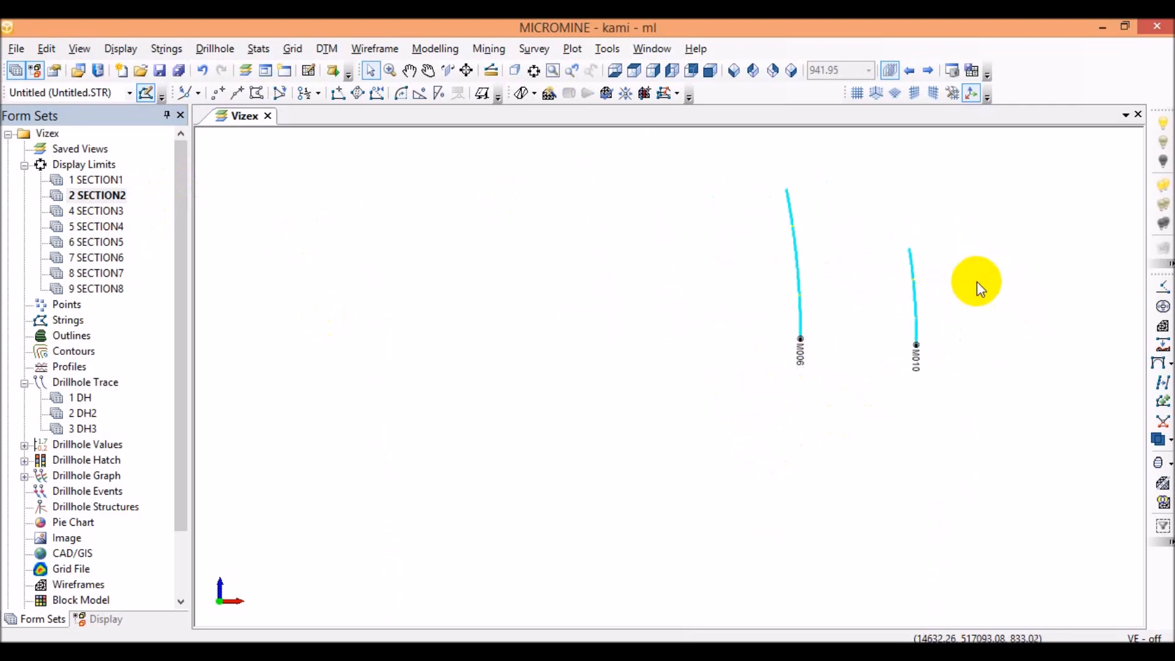
{"action": "scroll", "coordinate": [977, 282], "scroll_direction": "up", "scroll_amount": 2}
{"action": "scroll", "coordinate": [868, 290], "scroll_direction": "up", "scroll_amount": 2}
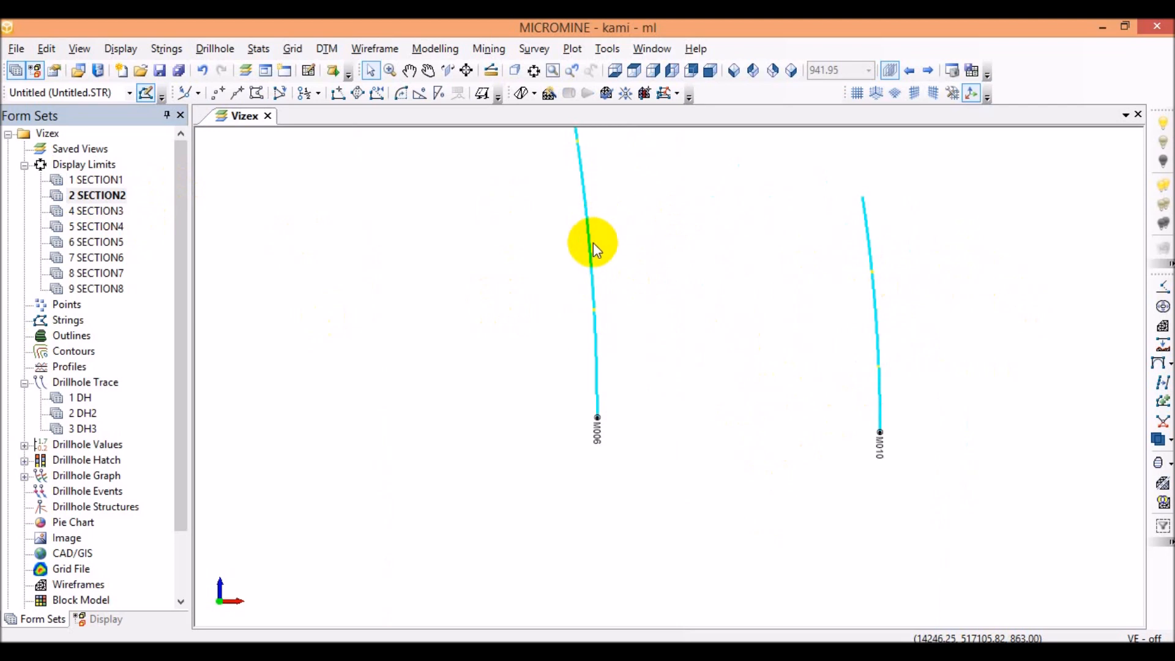
{"action": "scroll", "coordinate": [593, 242], "scroll_direction": "up", "scroll_amount": 2}
{"action": "scroll", "coordinate": [616, 324], "scroll_direction": "down", "scroll_amount": 3}
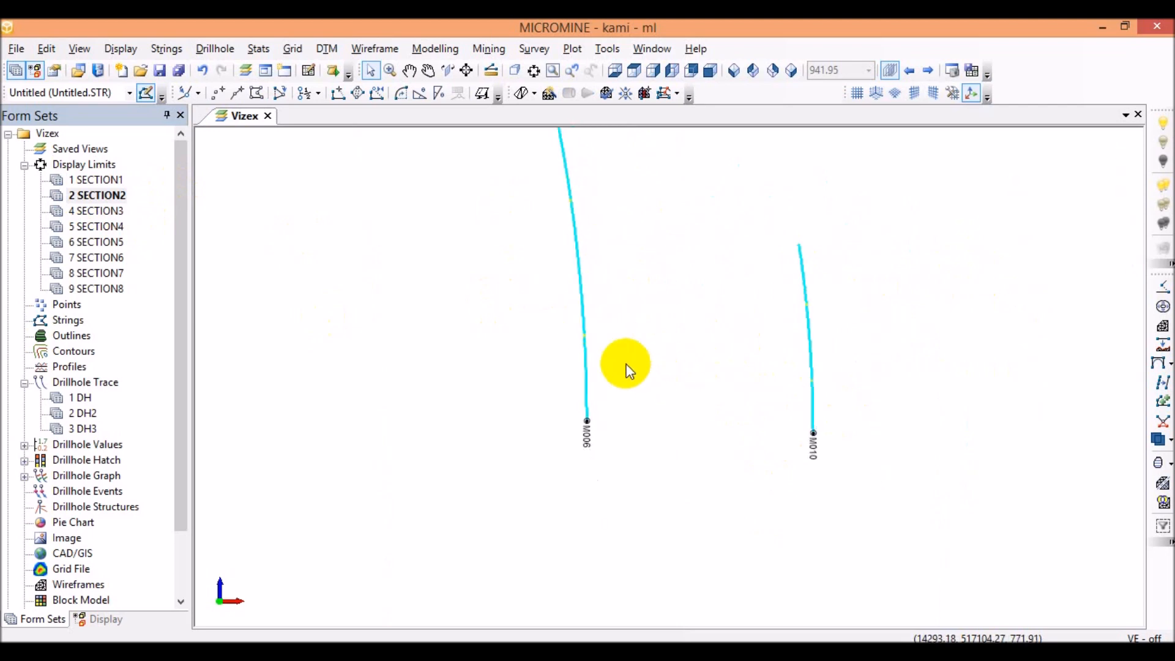
Step: Start a new string about 21 units west of M006 and take it to the upper end of M006's lower yellow interval
{"action": "scroll", "coordinate": [624, 364], "scroll_direction": "up", "scroll_amount": 2}
{"action": "scroll", "coordinate": [545, 321], "scroll_direction": "up", "scroll_amount": 2}
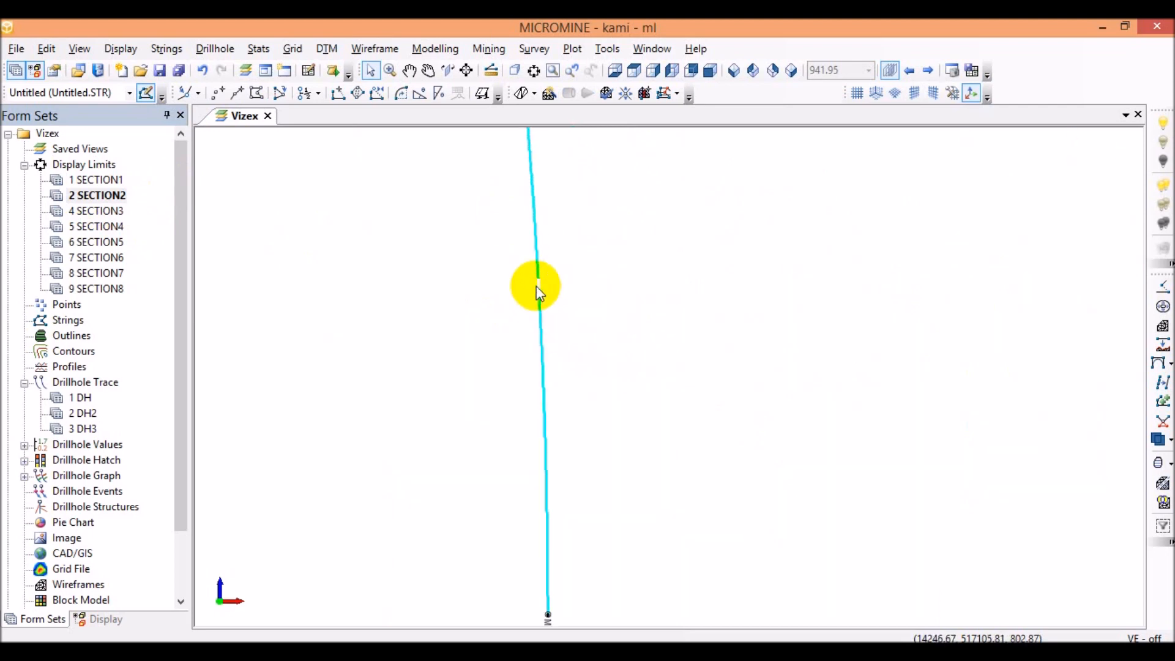
{"action": "scroll", "coordinate": [538, 292], "scroll_direction": "up", "scroll_amount": 1}
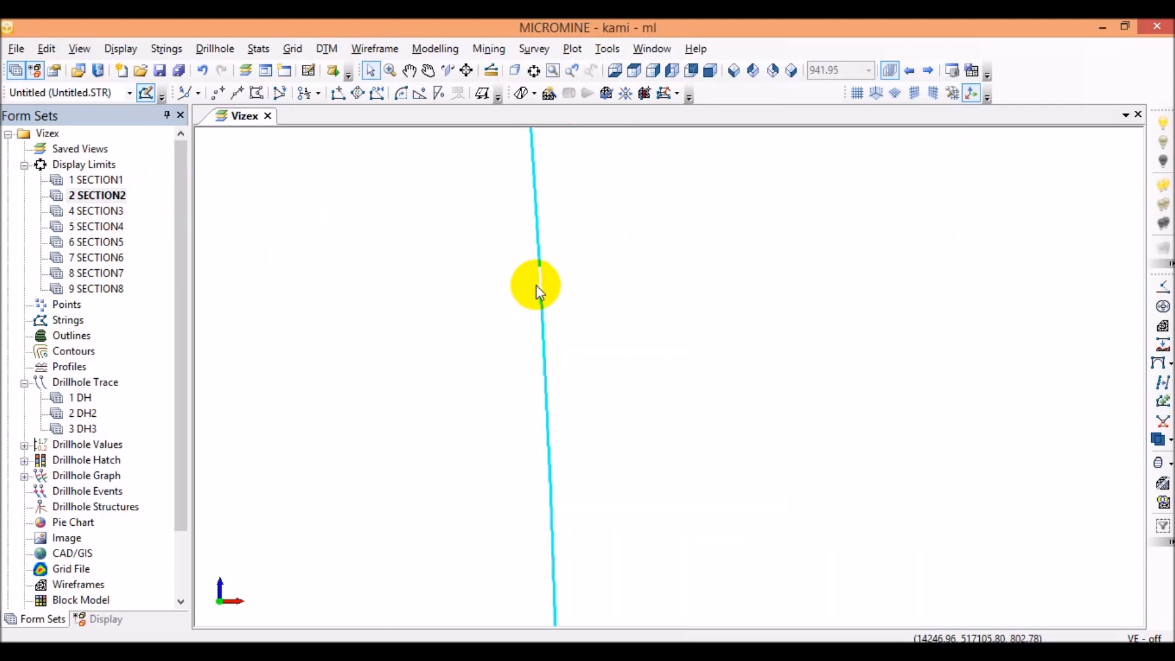
{"action": "left_click", "coordinate": [233, 93]}
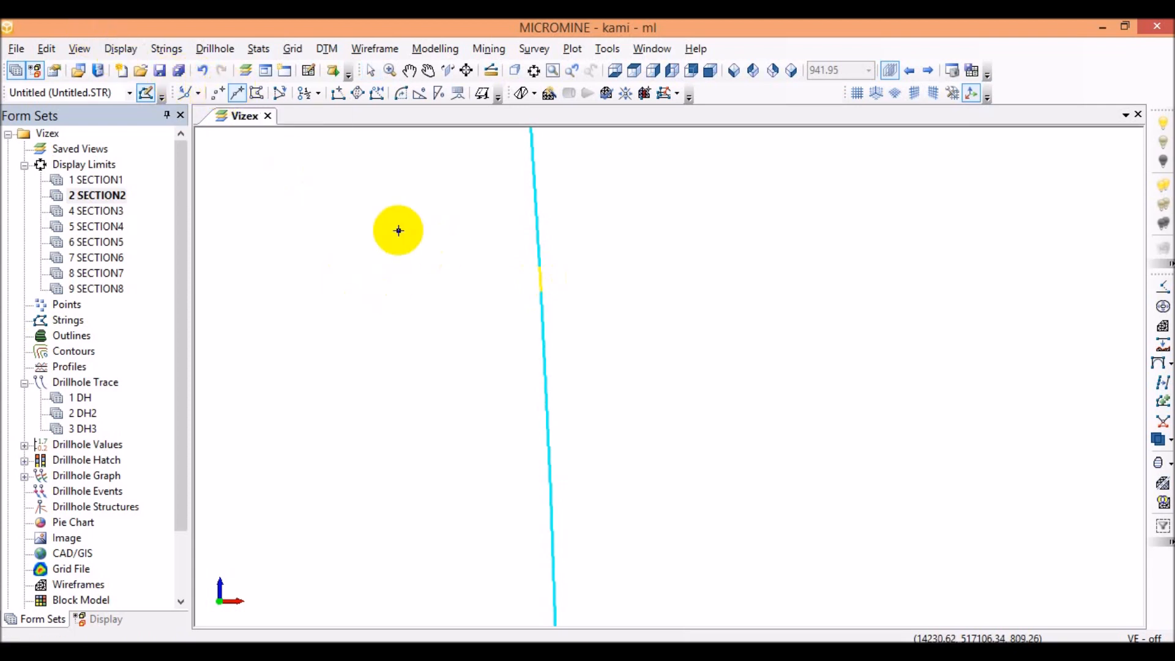
{"action": "left_click", "coordinate": [359, 281]}
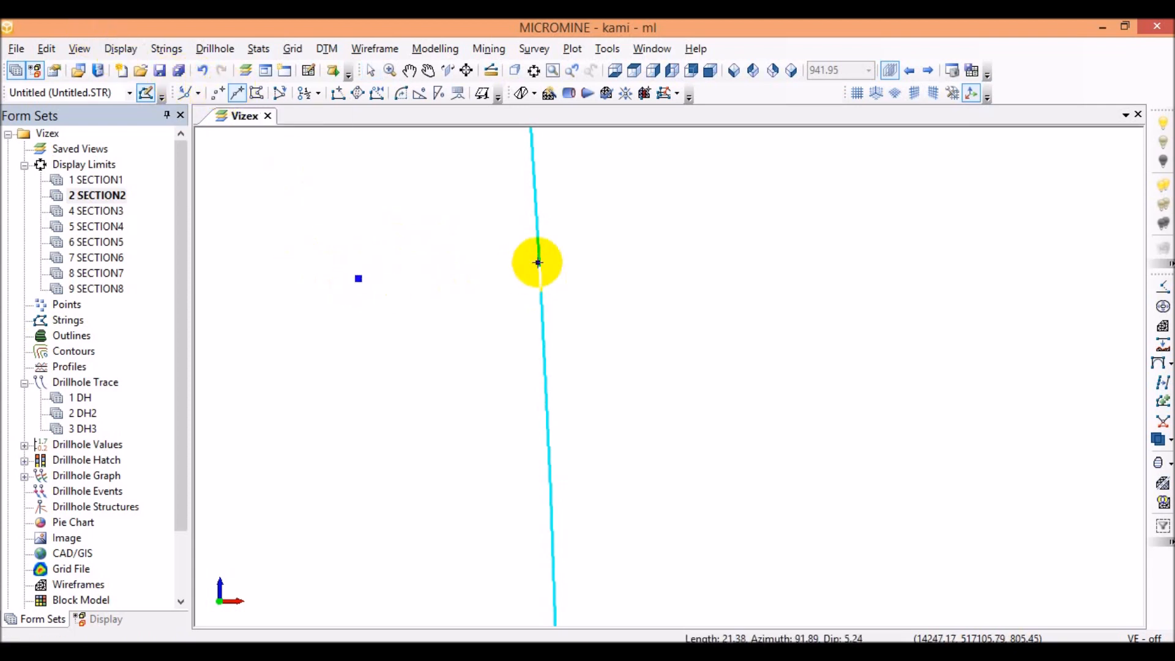
{"action": "left_click", "coordinate": [529, 275]}
Step: Extend the new string from M006 to the upper end of the upper yellow interval on M010
{"action": "scroll", "coordinate": [674, 214], "scroll_direction": "down", "scroll_amount": 4}
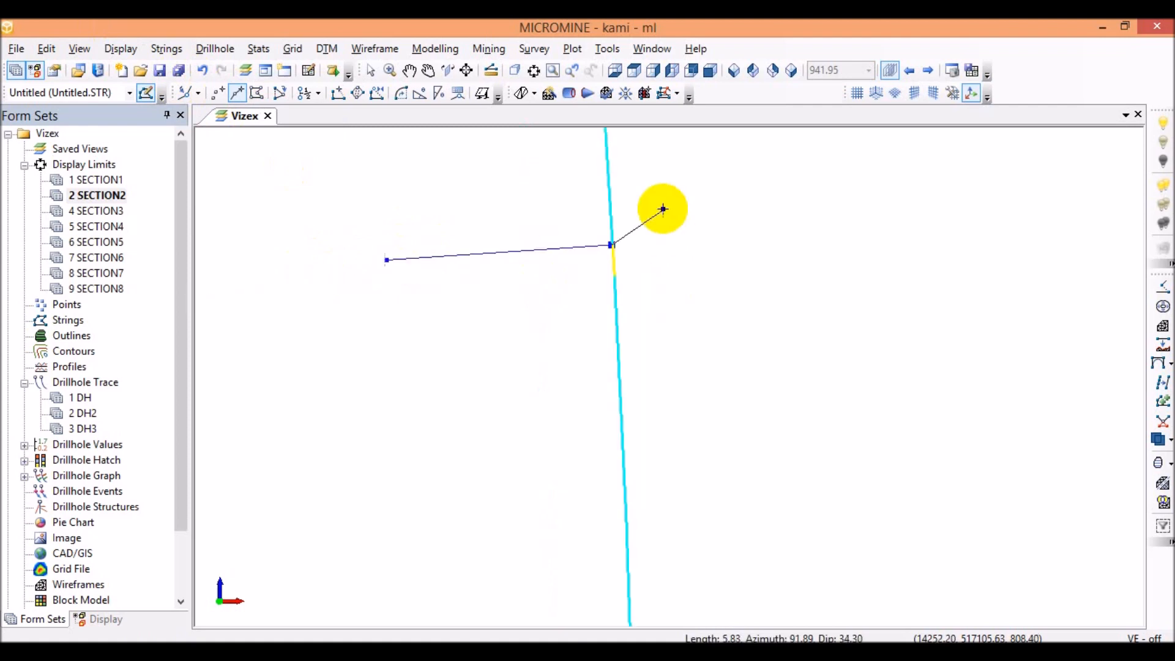
{"action": "scroll", "coordinate": [895, 203], "scroll_direction": "down", "scroll_amount": 3}
{"action": "scroll", "coordinate": [1022, 208], "scroll_direction": "down", "scroll_amount": 3}
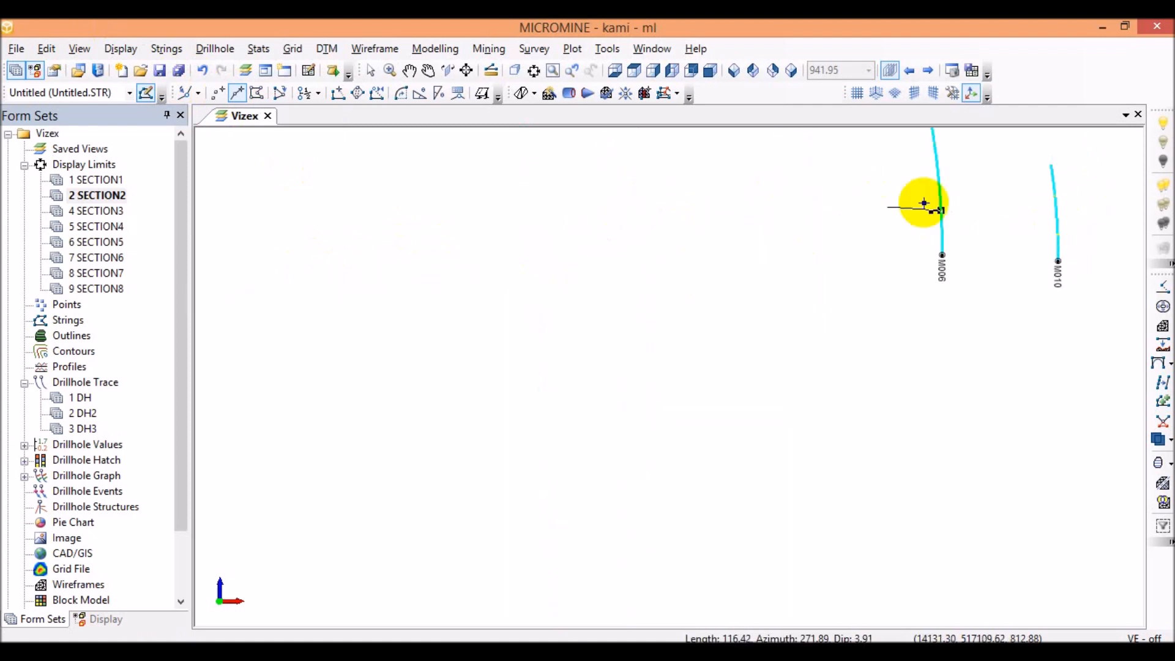
{"action": "scroll", "coordinate": [1131, 196], "scroll_direction": "up", "scroll_amount": 5}
{"action": "scroll", "coordinate": [891, 208], "scroll_direction": "up", "scroll_amount": 3}
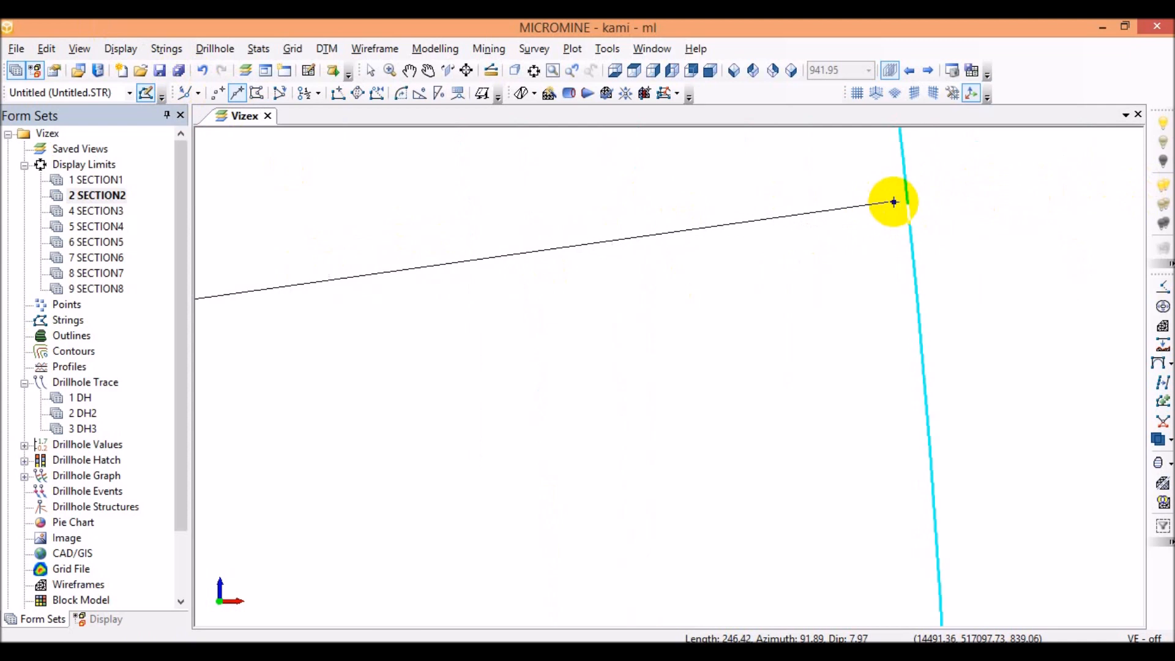
{"action": "left_click", "coordinate": [916, 206]}
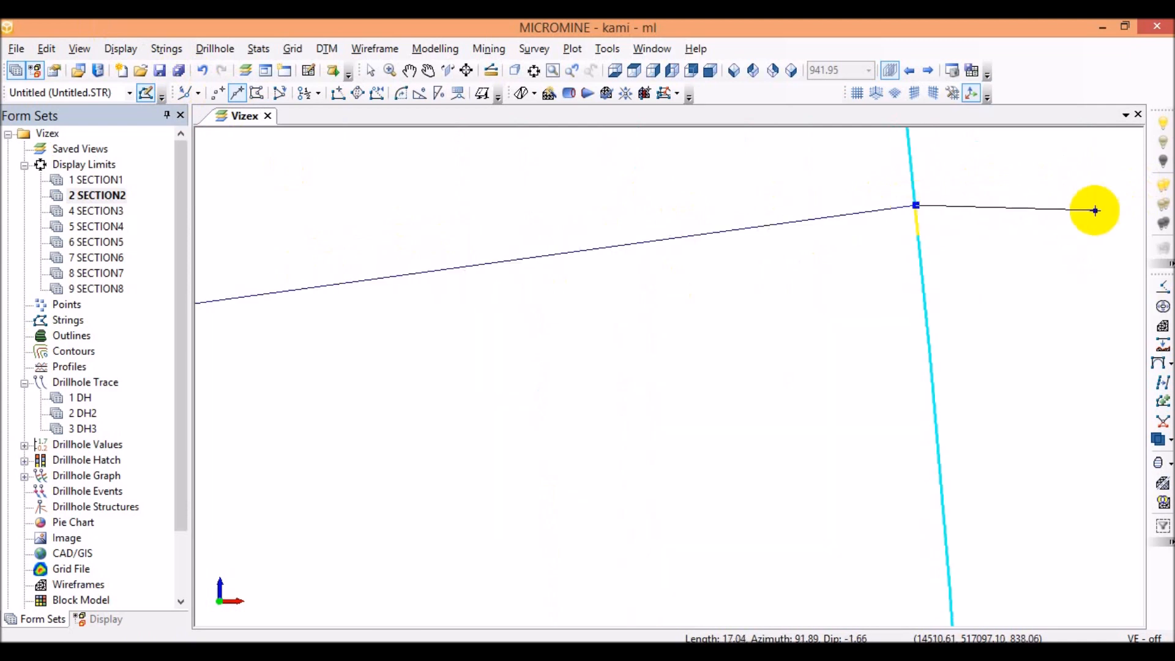
Step: Turn the string downward a short distance beyond M010 and bring it back to the lower end of M010's upper yellow interval
{"action": "left_click", "coordinate": [1083, 187]}
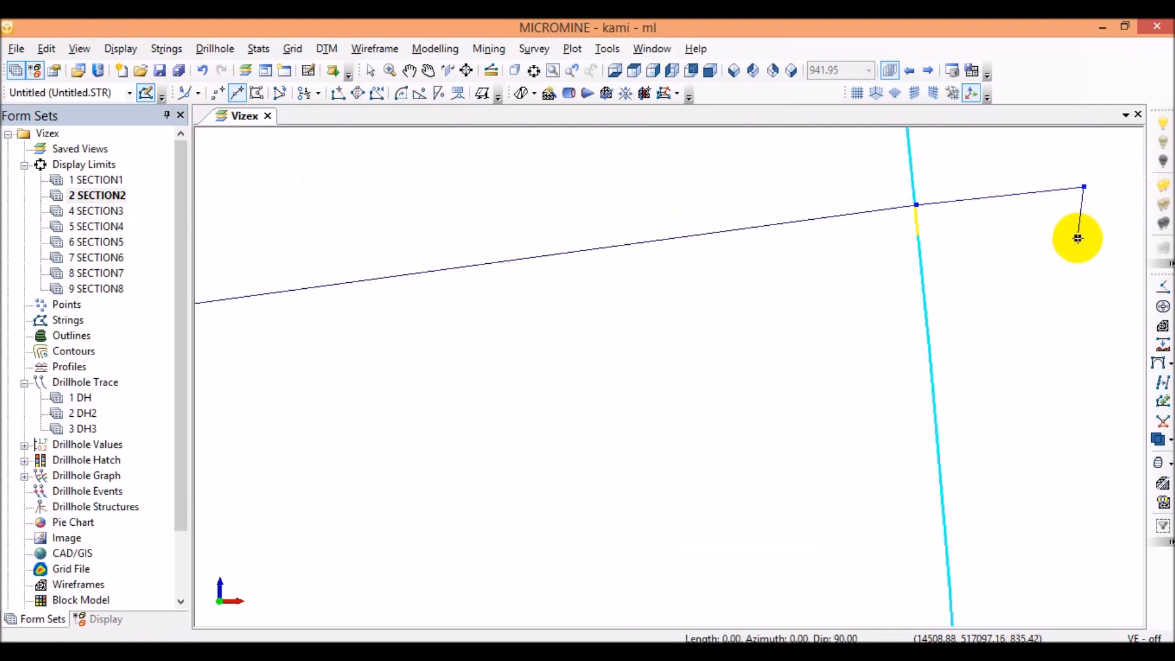
{"action": "left_click", "coordinate": [1078, 239]}
{"action": "left_click", "coordinate": [914, 234]}
Step: Extend the string's return side from M010 to the lower end of the lower yellow interval on M006
{"action": "scroll", "coordinate": [860, 226], "scroll_direction": "up", "scroll_amount": 5}
{"action": "scroll", "coordinate": [866, 205], "scroll_direction": "down", "scroll_amount": 8}
{"action": "scroll", "coordinate": [669, 288], "scroll_direction": "up", "scroll_amount": 3}
{"action": "scroll", "coordinate": [753, 283], "scroll_direction": "down", "scroll_amount": 7}
{"action": "scroll", "coordinate": [587, 309], "scroll_direction": "up", "scroll_amount": 5}
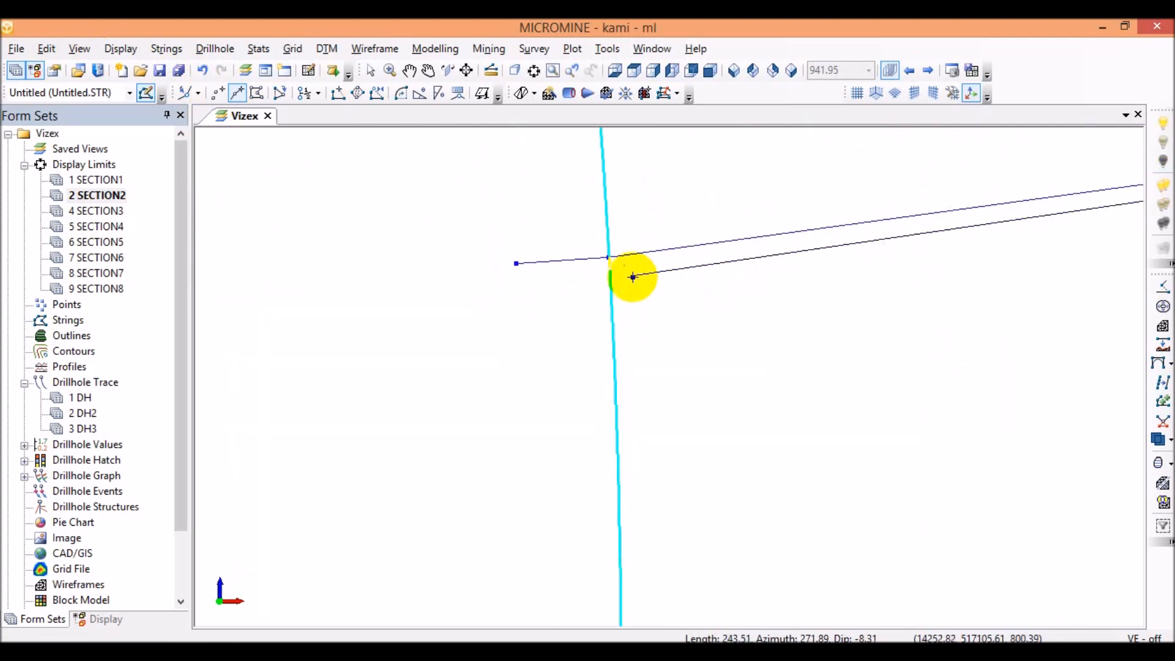
{"action": "left_click", "coordinate": [560, 281]}
{"action": "scroll", "coordinate": [520, 277], "scroll_direction": "up", "scroll_amount": 3}
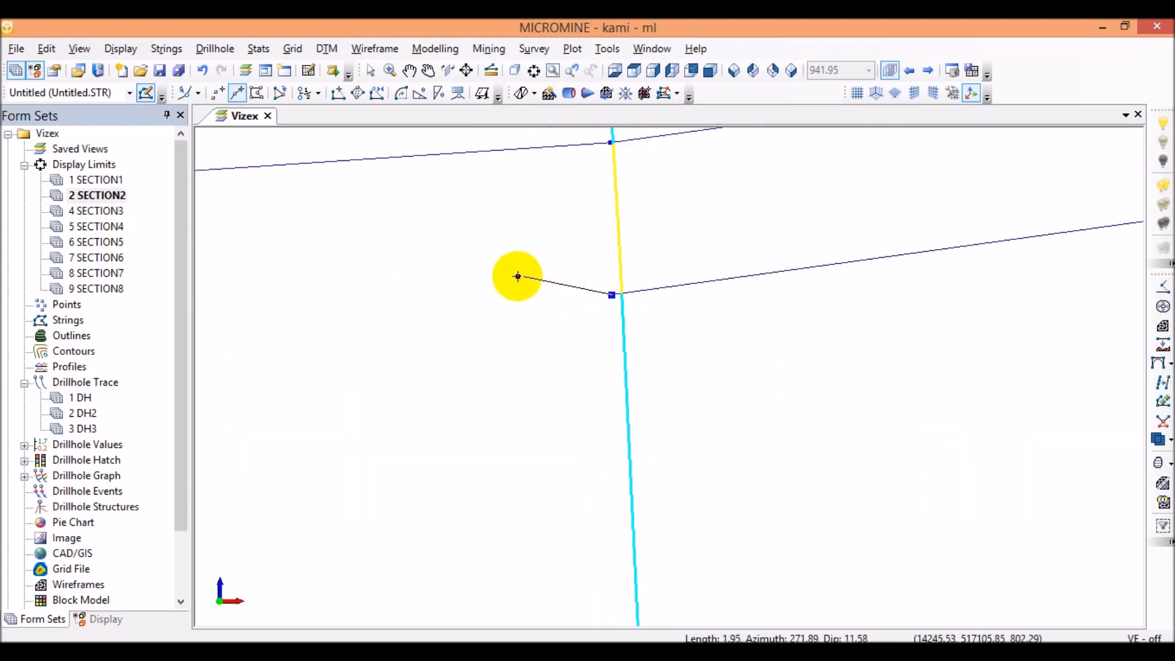
Step: End the return side about 17 units beyond M006, just below the starting point, and close the SECTION2 string
{"action": "scroll", "coordinate": [429, 282], "scroll_direction": "down", "scroll_amount": 5}
{"action": "scroll", "coordinate": [443, 292], "scroll_direction": "down", "scroll_amount": 1}
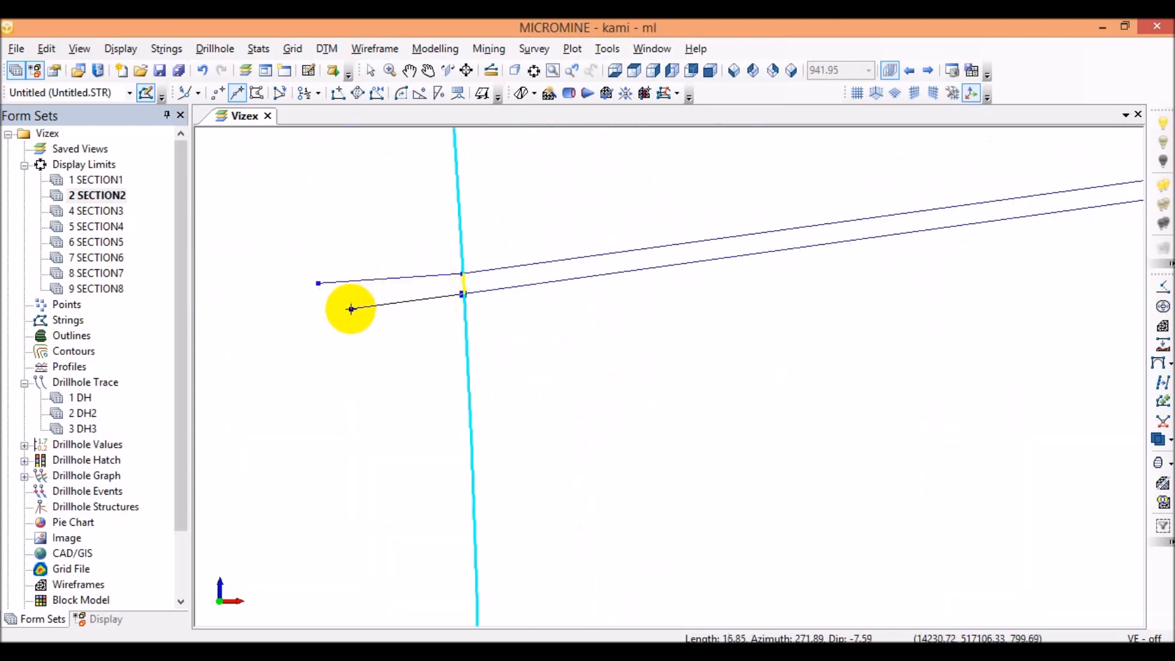
{"action": "left_click", "coordinate": [376, 93]}
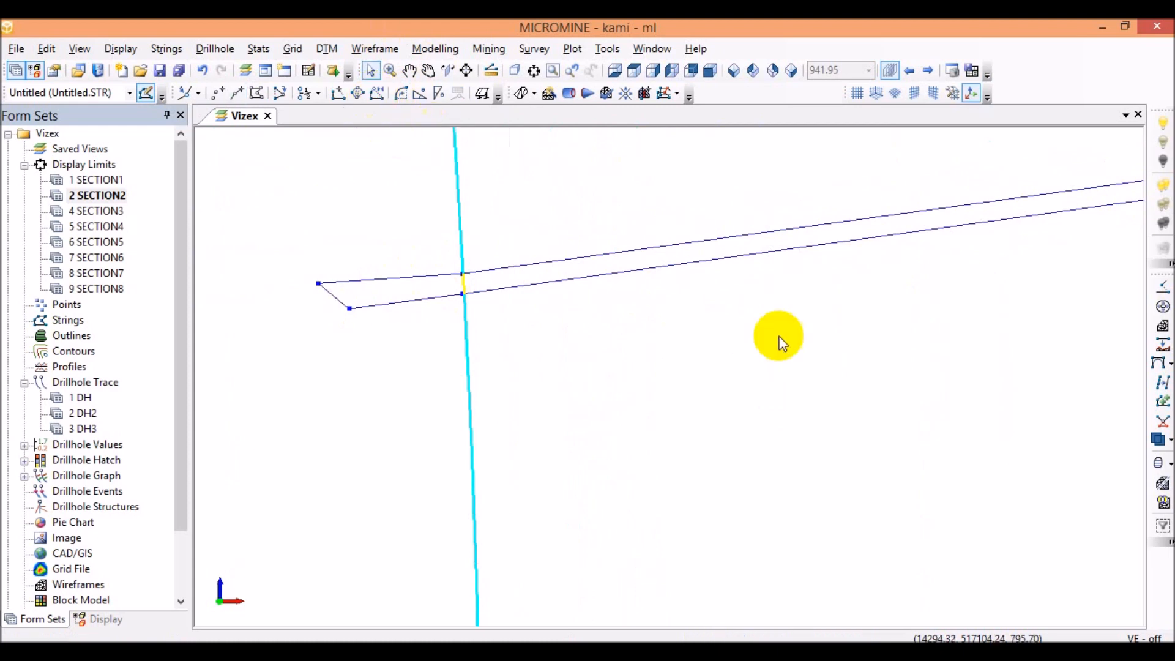
{"action": "scroll", "coordinate": [685, 303], "scroll_direction": "down", "scroll_amount": 4}
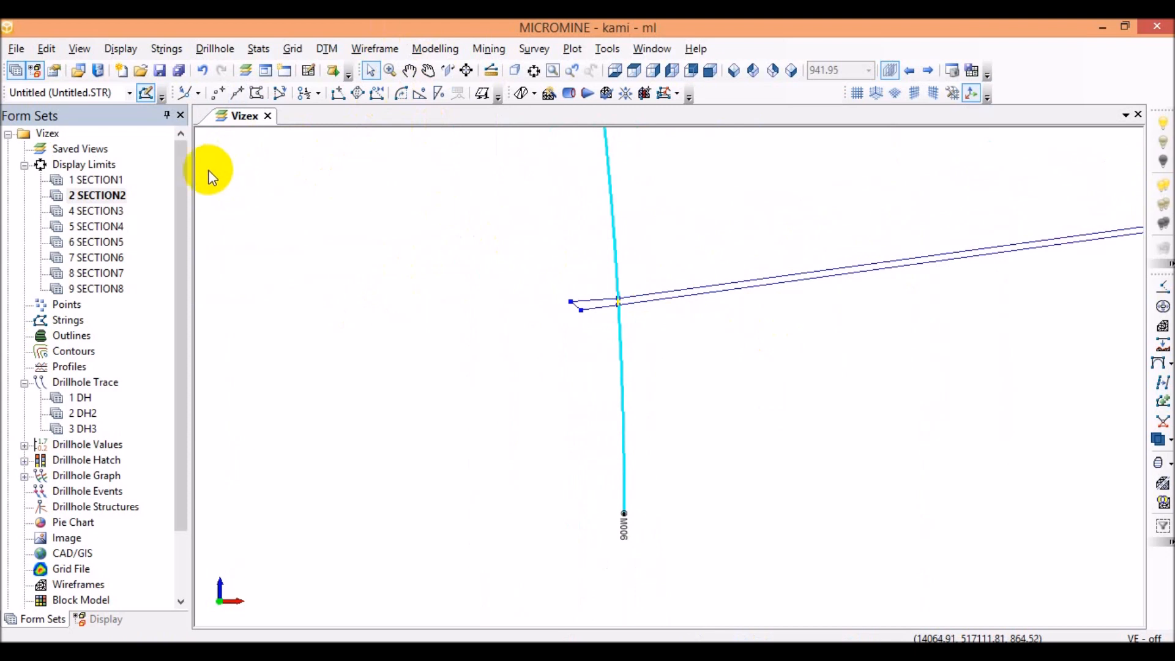
Step: Switch the display limits to SECTION3 and examine the yellow and magenta grade intervals on drillhole M009
{"action": "double_click", "coordinate": [108, 212]}
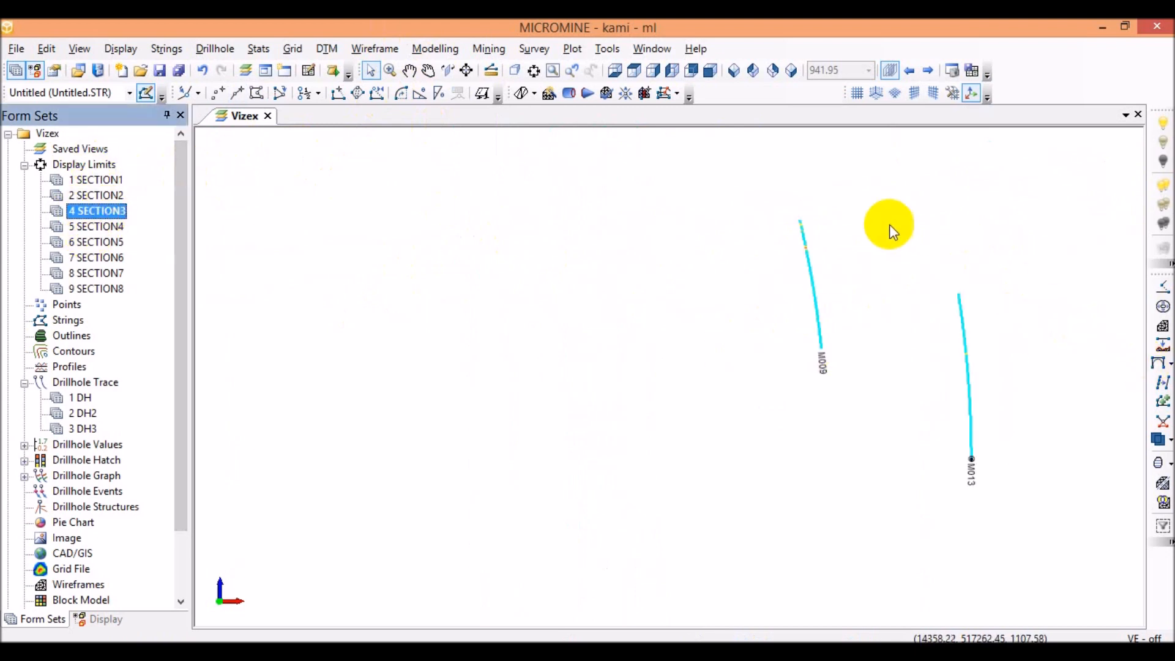
{"action": "scroll", "coordinate": [868, 242], "scroll_direction": "up", "scroll_amount": 2}
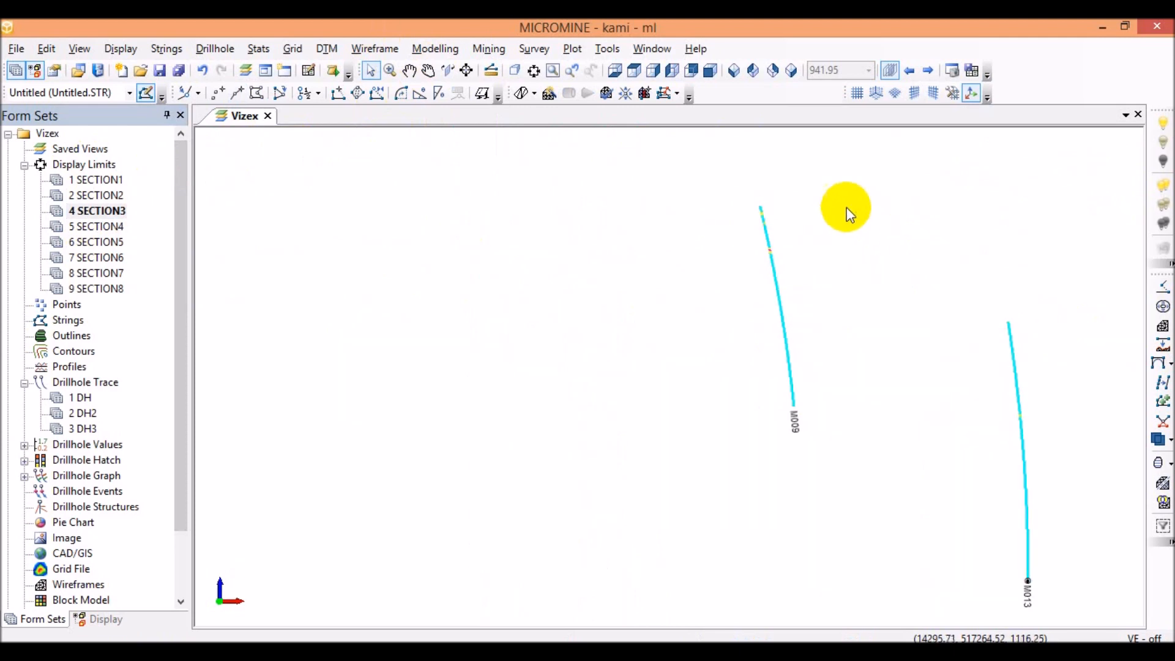
{"action": "scroll", "coordinate": [807, 210], "scroll_direction": "up", "scroll_amount": 2}
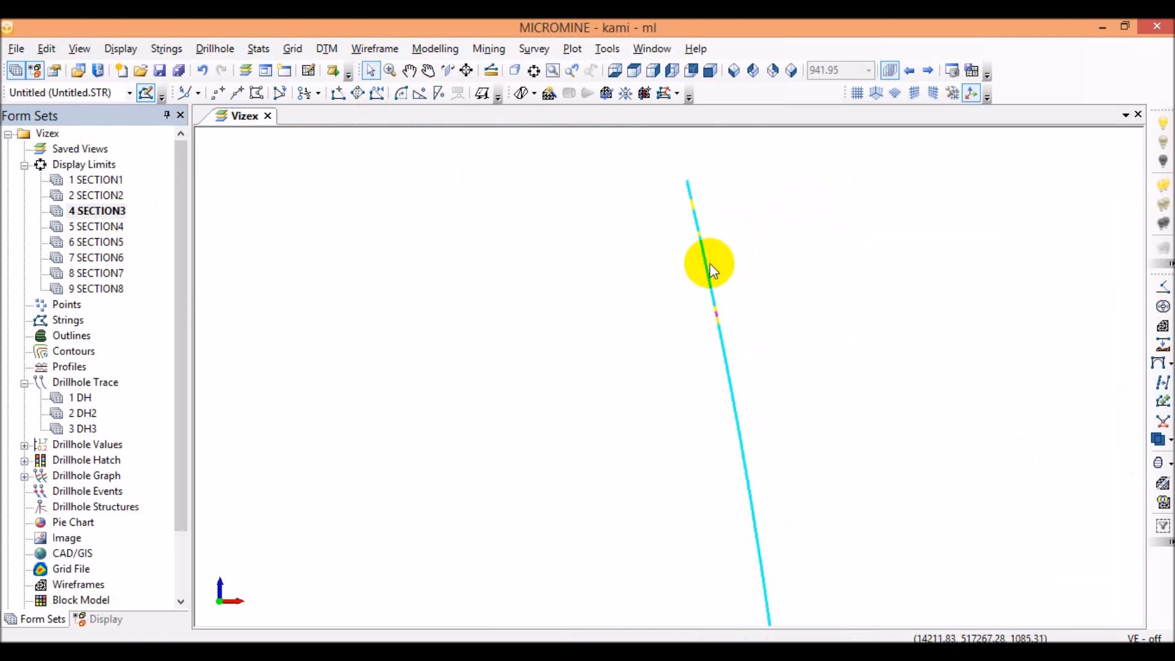
{"action": "scroll", "coordinate": [725, 222], "scroll_direction": "down", "scroll_amount": 1}
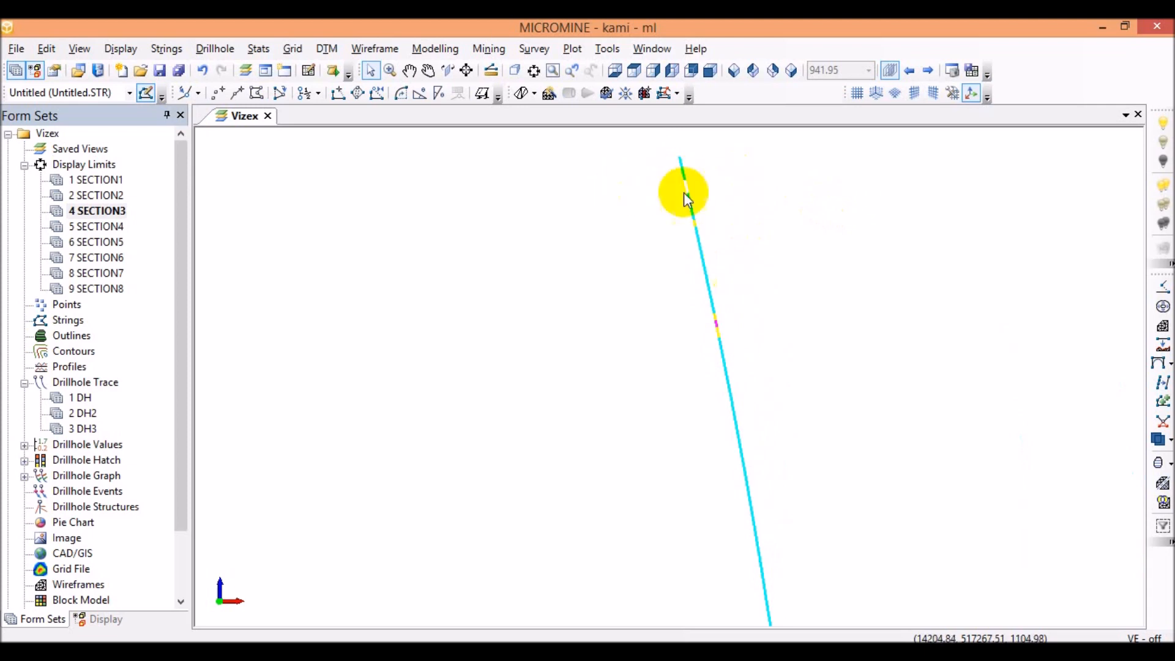
{"action": "scroll", "coordinate": [716, 315], "scroll_direction": "up", "scroll_amount": 1}
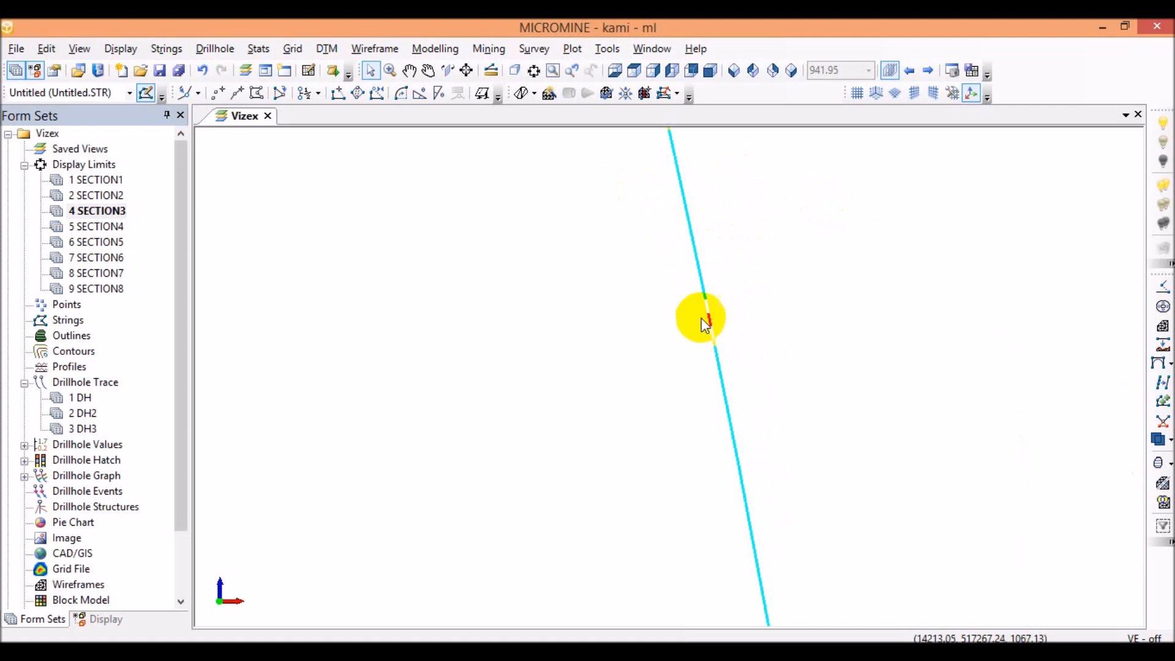
{"action": "scroll", "coordinate": [687, 218], "scroll_direction": "down", "scroll_amount": 3}
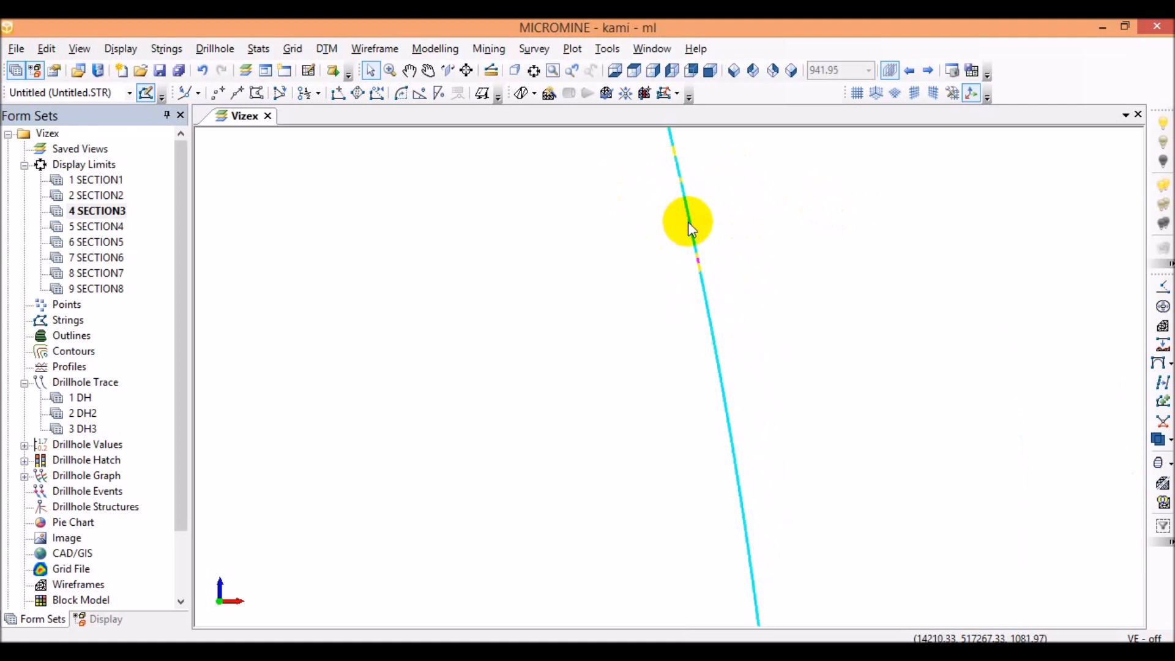
Step: Start a new string about 28 units beside M009 and bring it to the upper end of the yellow and magenta interval on M009
{"action": "scroll", "coordinate": [699, 225], "scroll_direction": "up", "scroll_amount": 3}
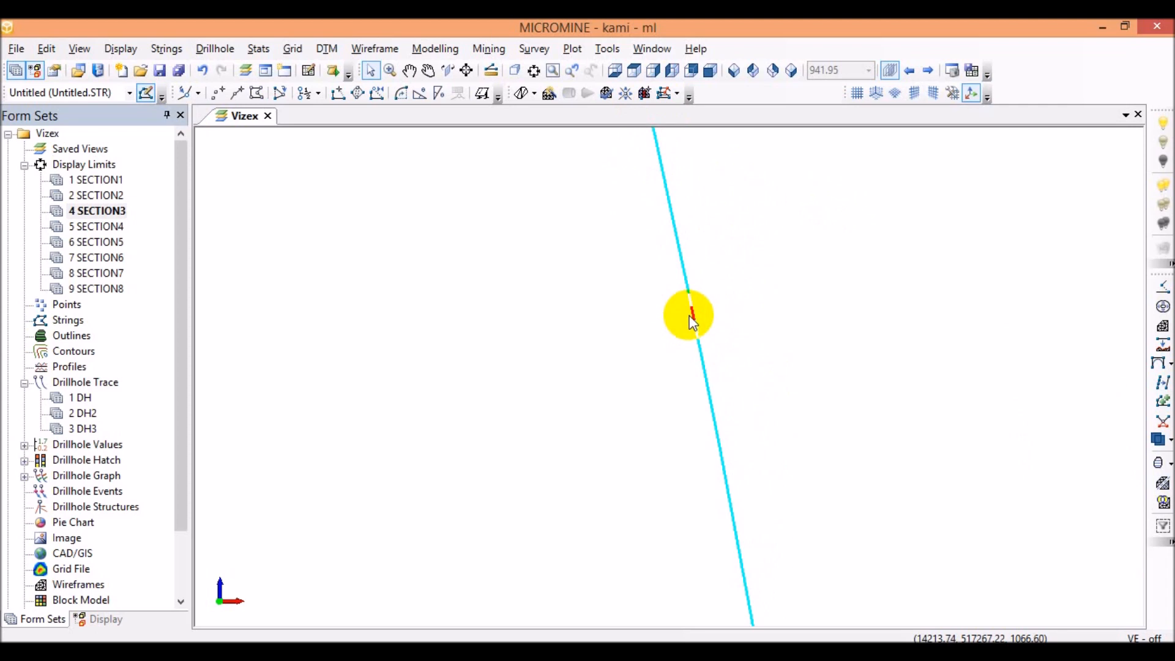
{"action": "left_click", "coordinate": [236, 93]}
{"action": "left_click", "coordinate": [496, 309]}
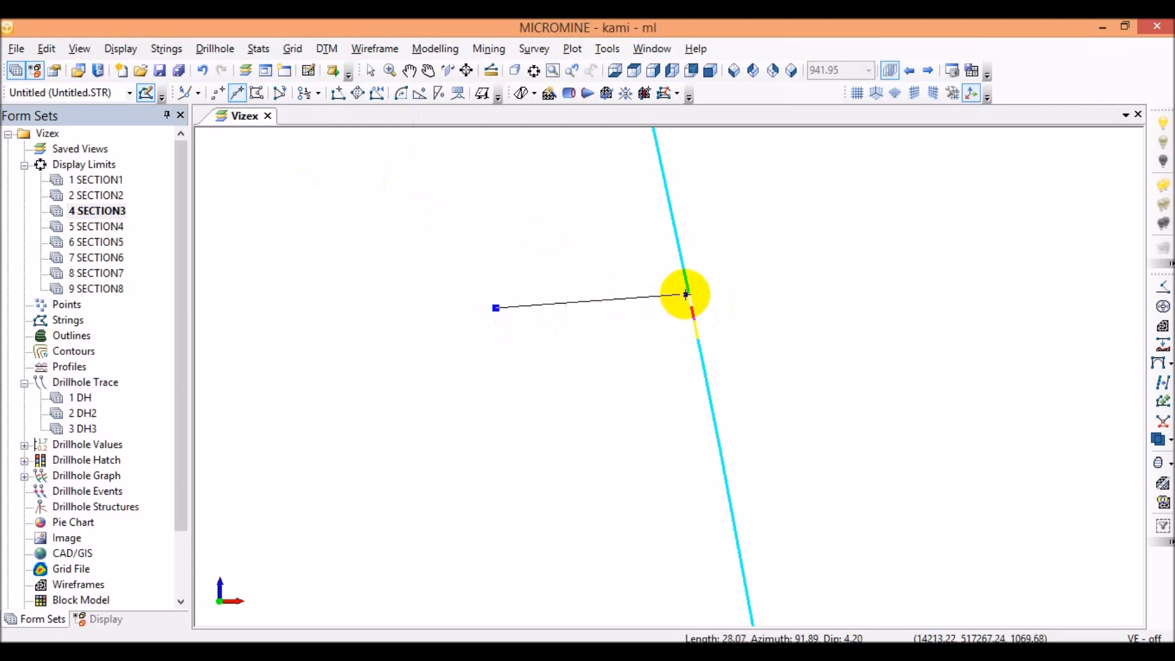
{"action": "scroll", "coordinate": [774, 278], "scroll_direction": "down", "scroll_amount": 5}
{"action": "scroll", "coordinate": [630, 260], "scroll_direction": "up", "scroll_amount": 3}
{"action": "scroll", "coordinate": [1028, 283], "scroll_direction": "down", "scroll_amount": 10}
{"action": "scroll", "coordinate": [810, 269], "scroll_direction": "up", "scroll_amount": 5}
{"action": "scroll", "coordinate": [787, 275], "scroll_direction": "down", "scroll_amount": 11}
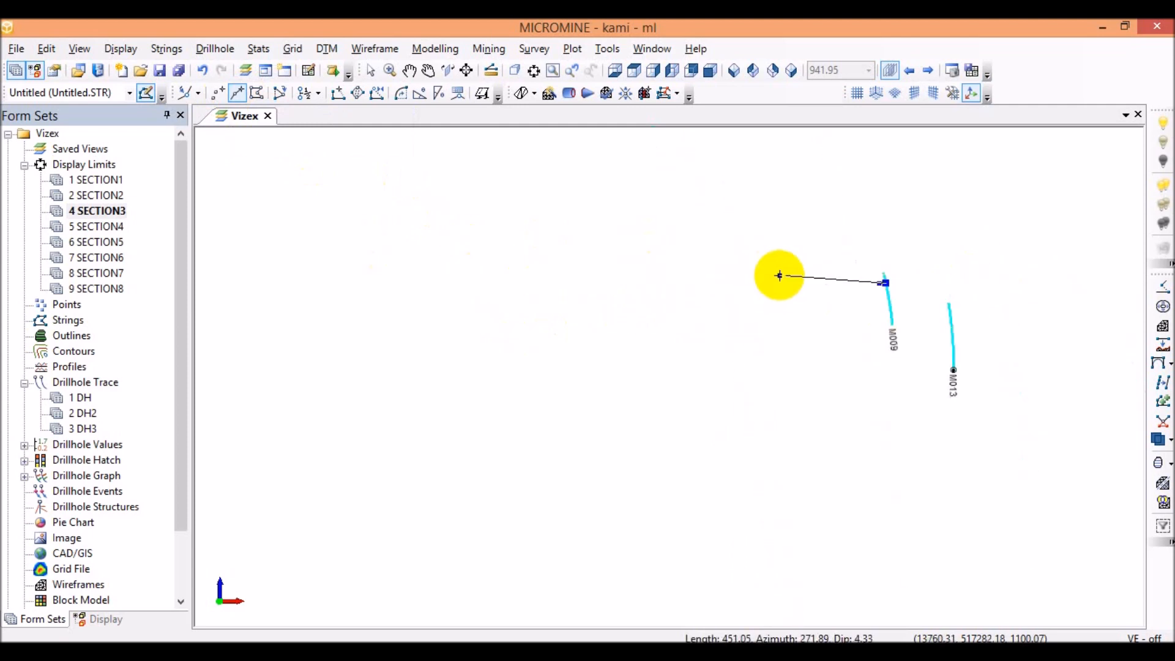
Step: Extend the string from M009 to the upper end of the yellow interval on M013
{"action": "scroll", "coordinate": [790, 287], "scroll_direction": "up", "scroll_amount": 6}
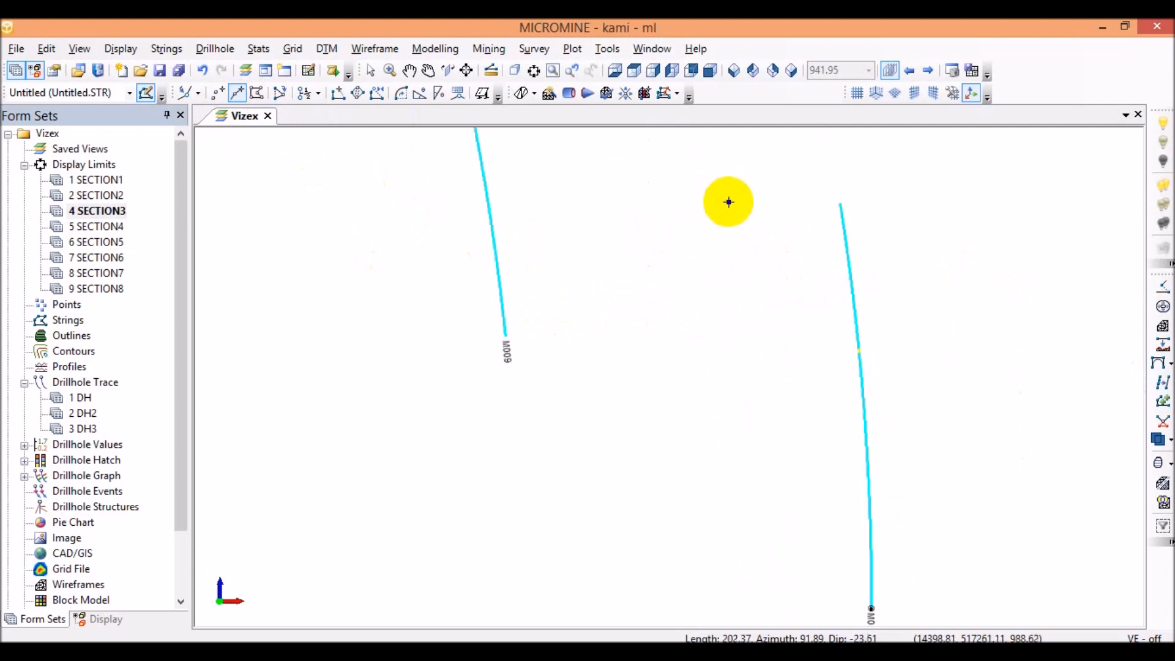
{"action": "scroll", "coordinate": [937, 374], "scroll_direction": "down", "scroll_amount": 3}
{"action": "scroll", "coordinate": [906, 367], "scroll_direction": "up", "scroll_amount": 7}
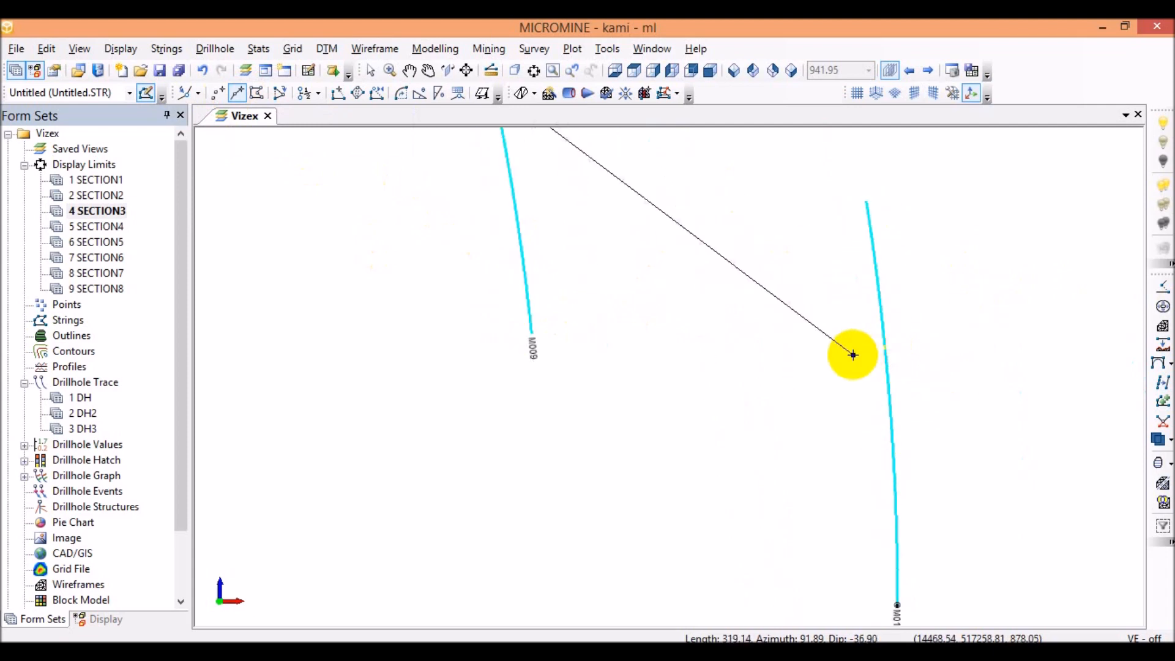
{"action": "scroll", "coordinate": [931, 326], "scroll_direction": "up", "scroll_amount": 5}
{"action": "scroll", "coordinate": [949, 335], "scroll_direction": "down", "scroll_amount": 4}
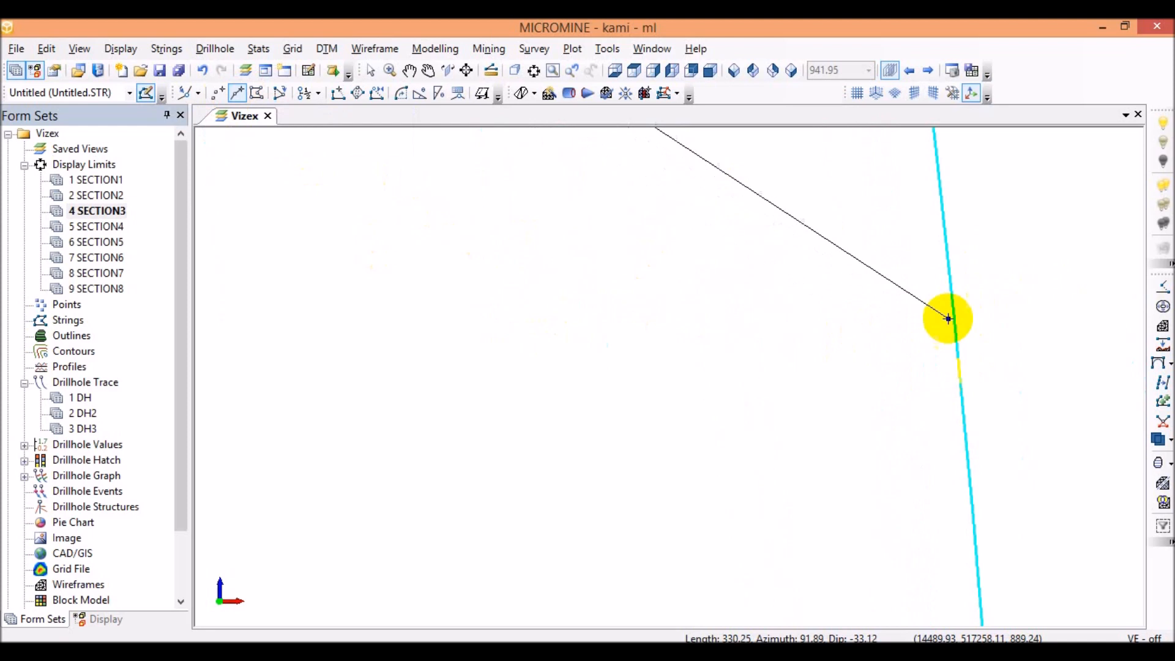
{"action": "scroll", "coordinate": [954, 337], "scroll_direction": "up", "scroll_amount": 2}
{"action": "left_click", "coordinate": [933, 307]}
{"action": "scroll", "coordinate": [936, 309], "scroll_direction": "down", "scroll_amount": 2}
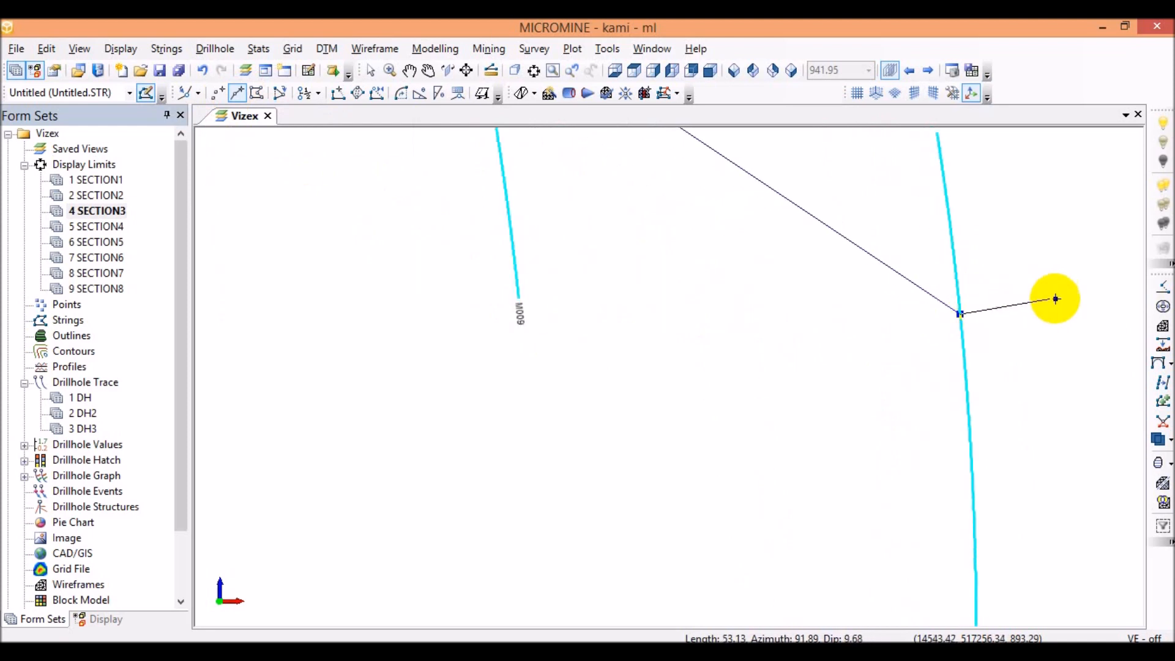
Step: Carry the string about 53 units beyond M013, turn it down about 14 units and return to the lower end of M013's yellow interval
{"action": "left_click", "coordinate": [1058, 298]}
{"action": "scroll", "coordinate": [1056, 312], "scroll_direction": "up", "scroll_amount": 2}
{"action": "scroll", "coordinate": [1057, 325], "scroll_direction": "up", "scroll_amount": 2}
{"action": "left_click", "coordinate": [1057, 332]}
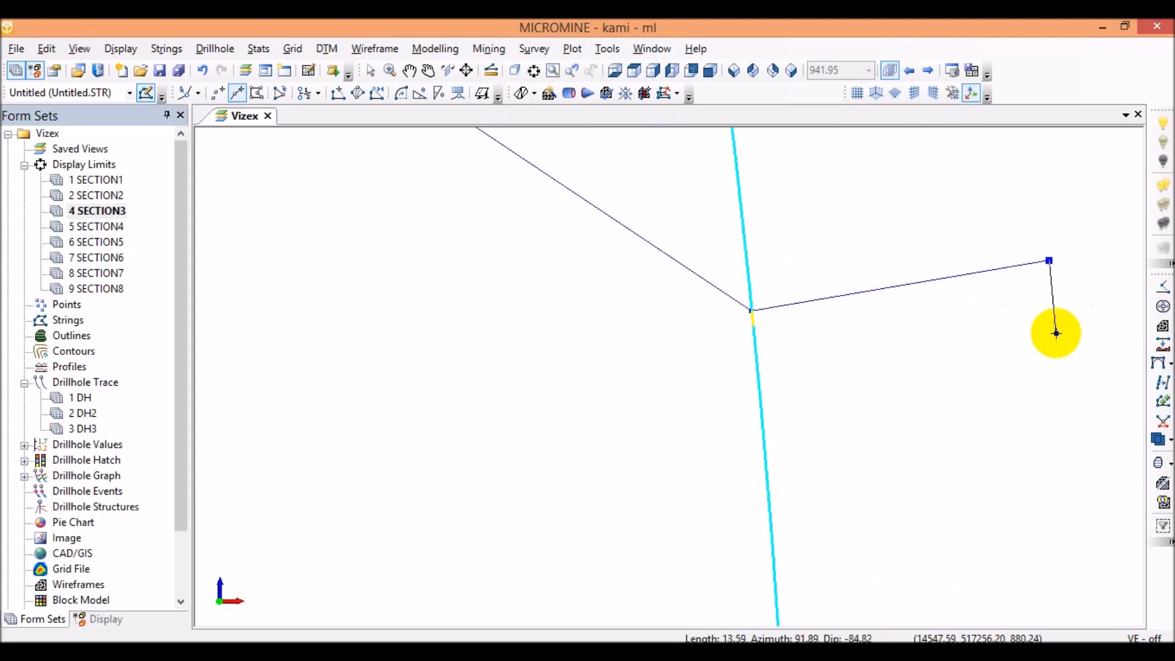
{"action": "scroll", "coordinate": [837, 341], "scroll_direction": "up", "scroll_amount": 2}
{"action": "left_click", "coordinate": [653, 314]}
{"action": "scroll", "coordinate": [658, 315], "scroll_direction": "down", "scroll_amount": 2}
{"action": "scroll", "coordinate": [557, 323], "scroll_direction": "down", "scroll_amount": 4}
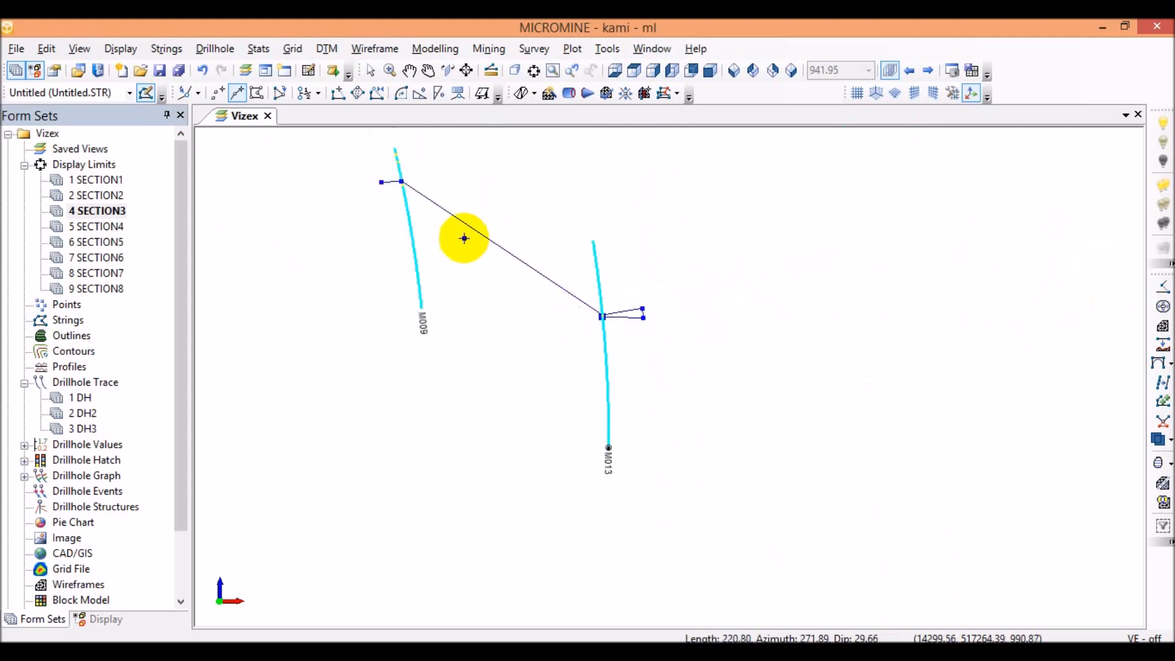
Step: Extend the string's return side from M013 to the lower end of the yellow and magenta interval on M009
{"action": "scroll", "coordinate": [401, 204], "scroll_direction": "up", "scroll_amount": 5}
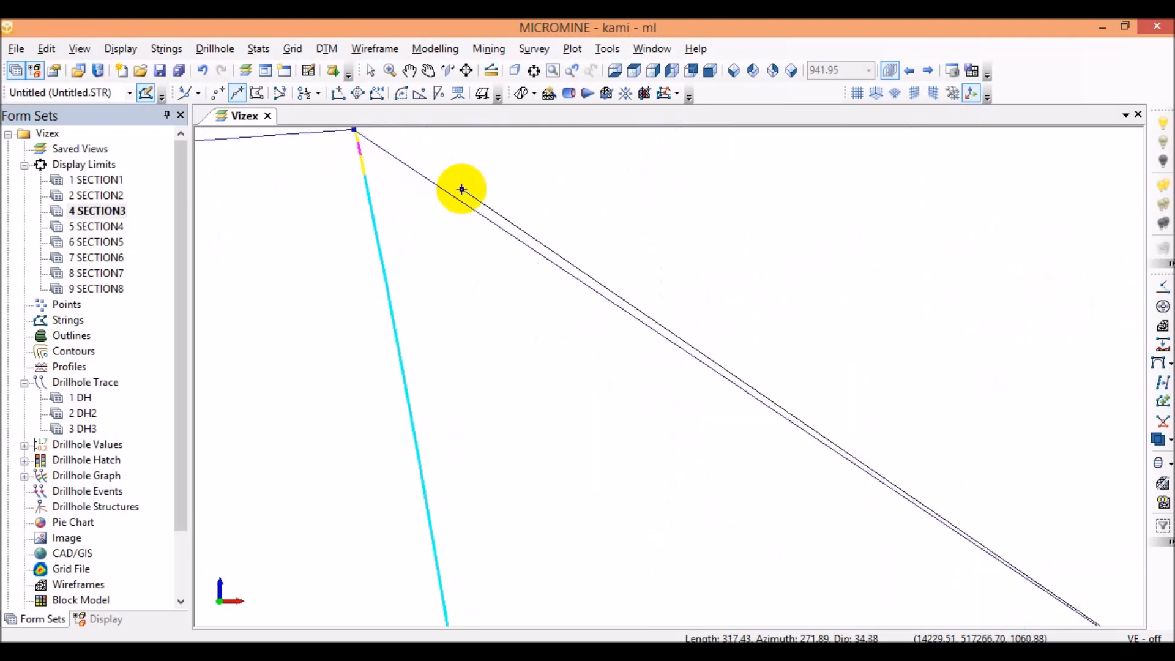
{"action": "left_click", "coordinate": [361, 179]}
{"action": "scroll", "coordinate": [360, 205], "scroll_direction": "down", "scroll_amount": 4}
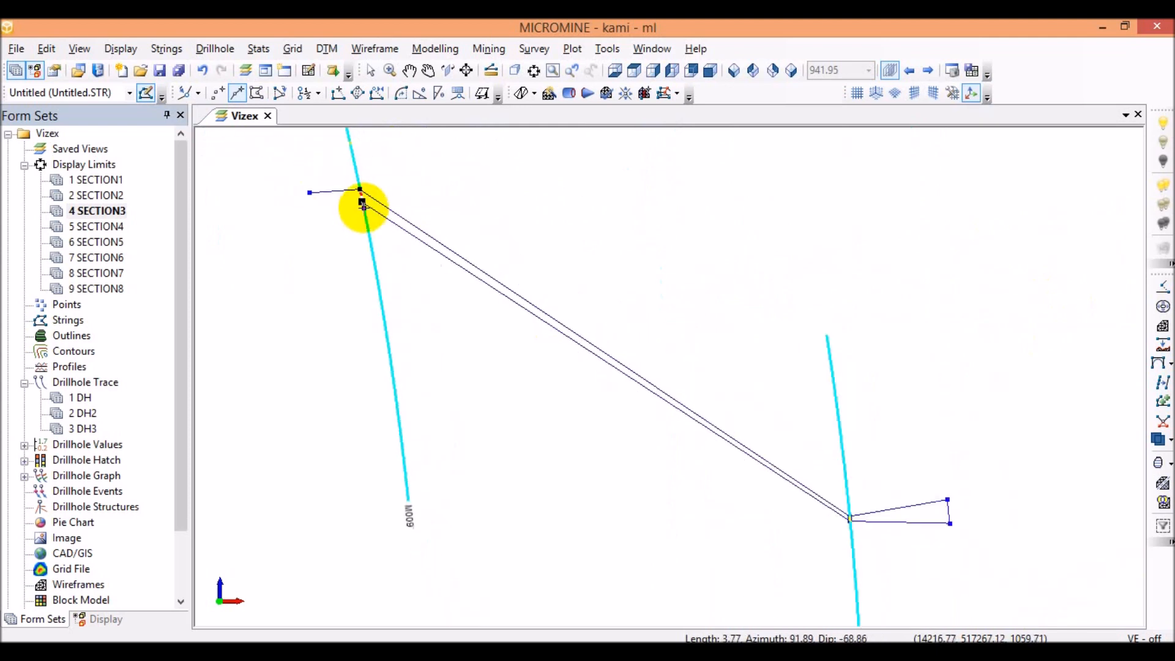
{"action": "scroll", "coordinate": [316, 213], "scroll_direction": "up", "scroll_amount": 4}
{"action": "scroll", "coordinate": [346, 184], "scroll_direction": "down", "scroll_amount": 3}
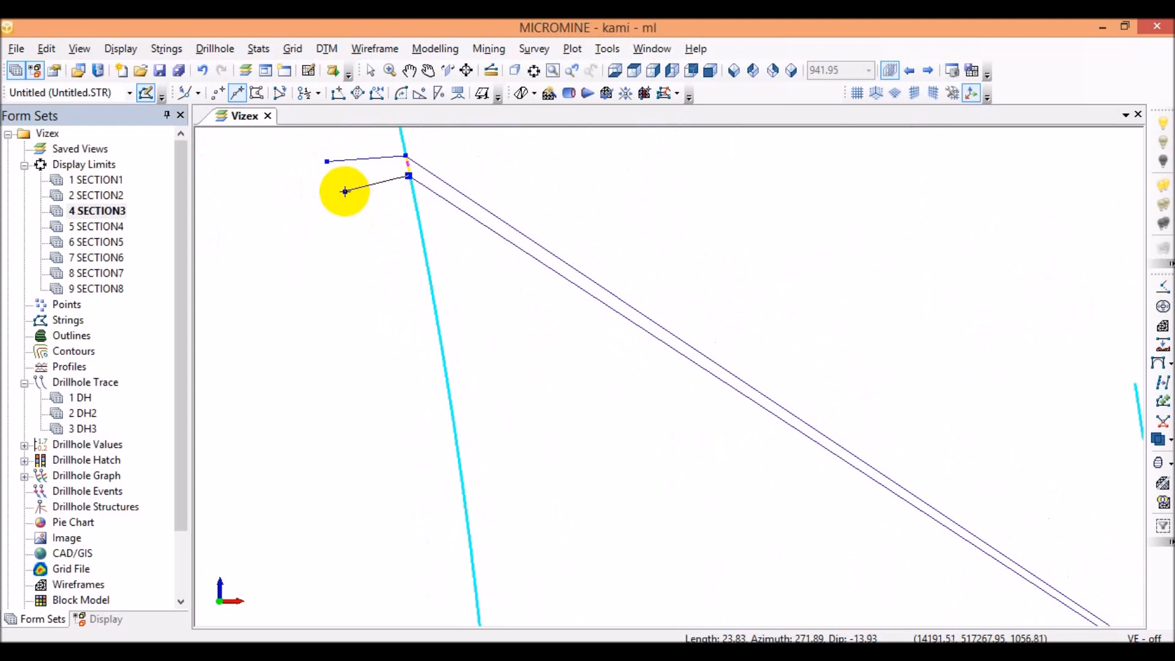
Step: End the return side beyond M009, just below the starting point, and close the SECTION3 string
{"action": "left_click", "coordinate": [323, 189]}
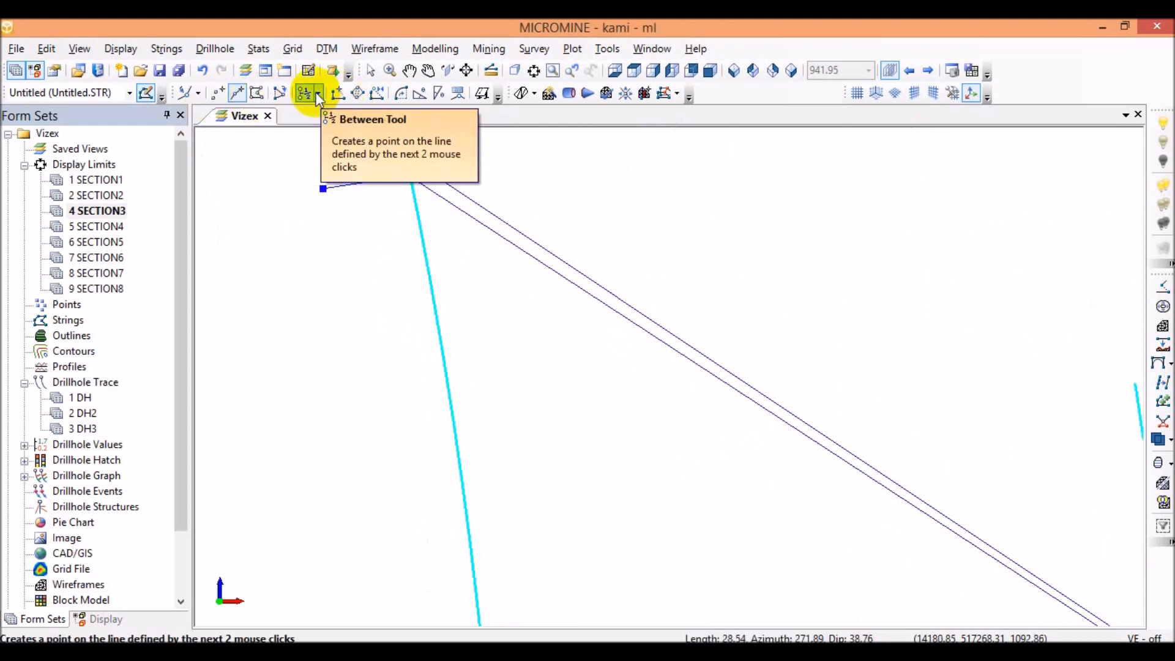
{"action": "left_click", "coordinate": [376, 93]}
{"action": "scroll", "coordinate": [713, 307], "scroll_direction": "down", "scroll_amount": 5}
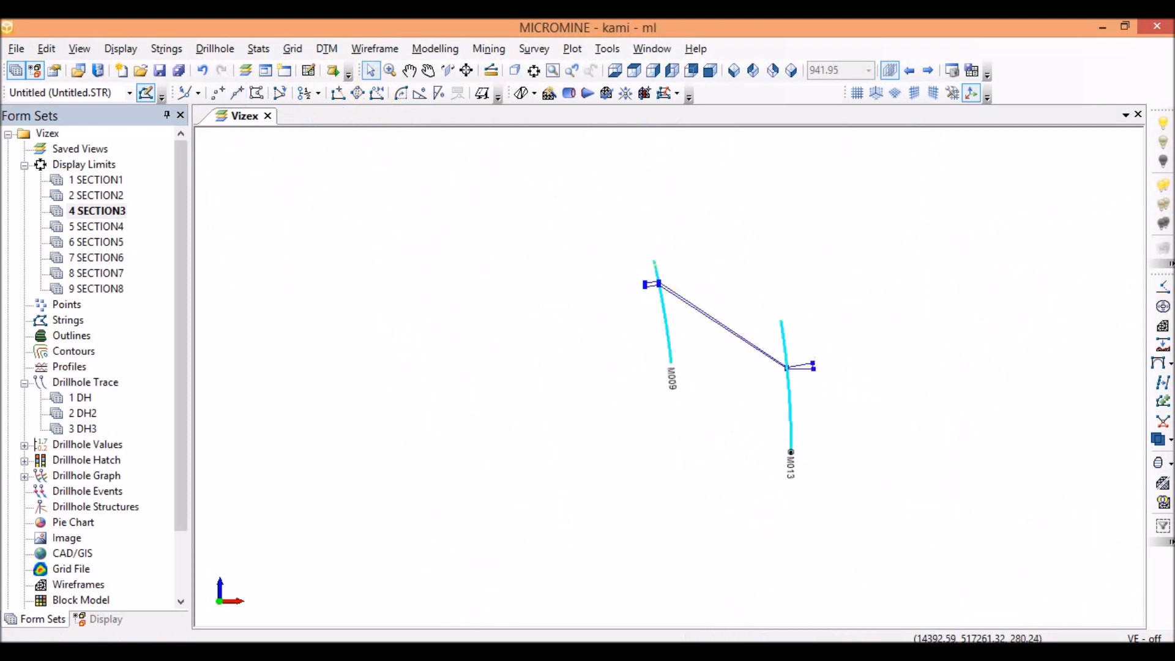
Step: Switch the display limits to SECTION4 and examine drillholes M009 and M012 for coloured grade intervals
{"action": "left_click", "coordinate": [104, 228]}
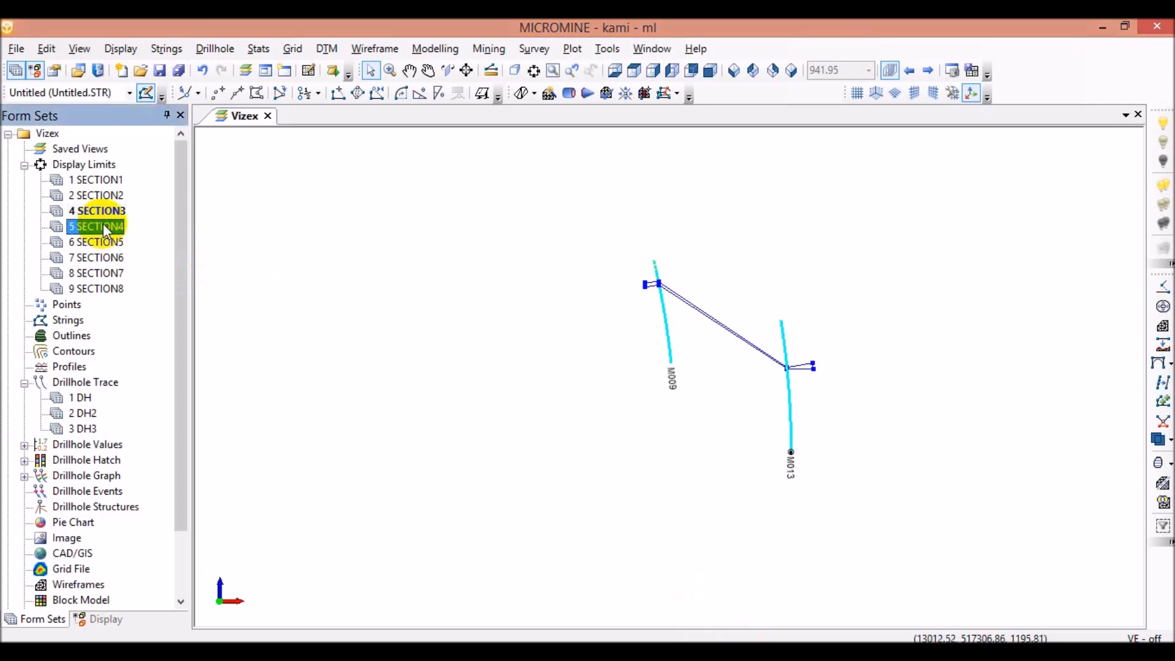
{"action": "left_click", "coordinate": [378, 271]}
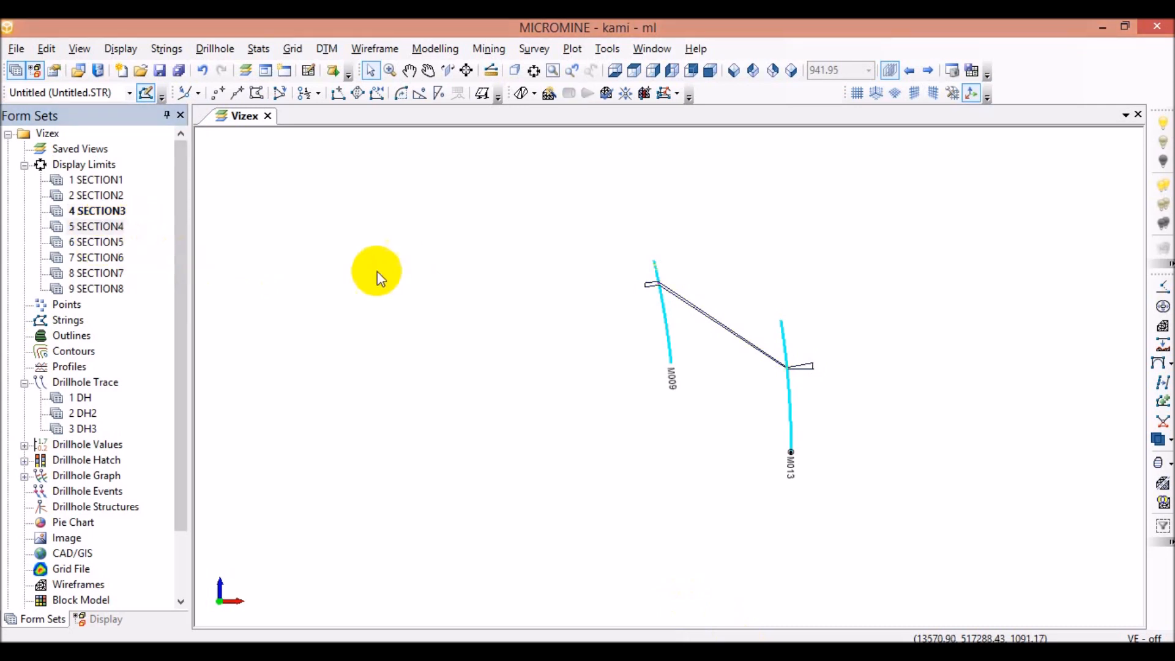
{"action": "double_click", "coordinate": [112, 226]}
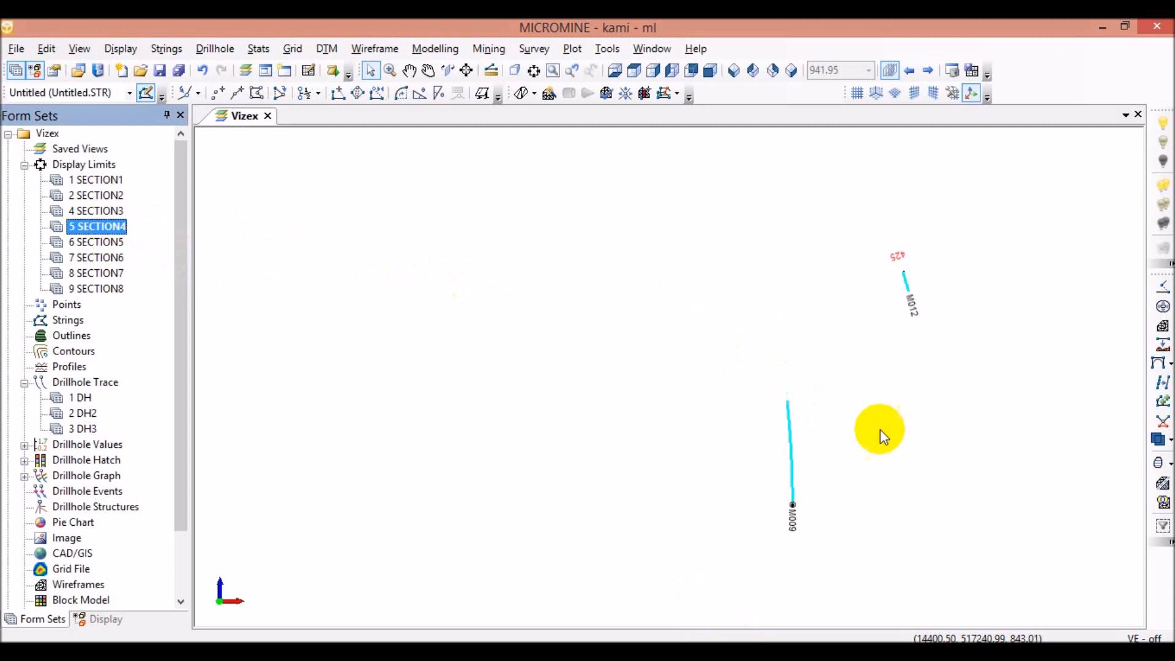
{"action": "scroll", "coordinate": [795, 469], "scroll_direction": "down", "scroll_amount": 2}
{"action": "scroll", "coordinate": [742, 403], "scroll_direction": "up", "scroll_amount": 2}
{"action": "left_click", "coordinate": [773, 453]}
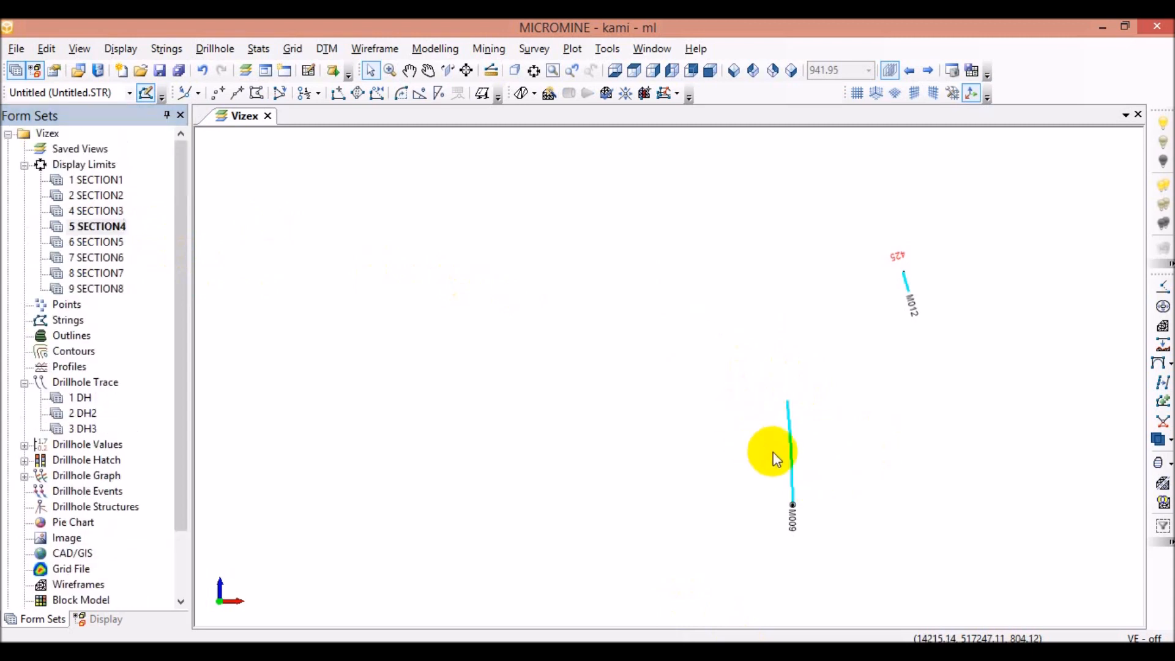
{"action": "scroll", "coordinate": [775, 453], "scroll_direction": "up", "scroll_amount": 3}
{"action": "scroll", "coordinate": [794, 463], "scroll_direction": "up", "scroll_amount": 2}
{"action": "scroll", "coordinate": [800, 368], "scroll_direction": "down", "scroll_amount": 4}
{"action": "scroll", "coordinate": [958, 177], "scroll_direction": "up", "scroll_amount": 2}
{"action": "scroll", "coordinate": [910, 174], "scroll_direction": "down", "scroll_amount": 3}
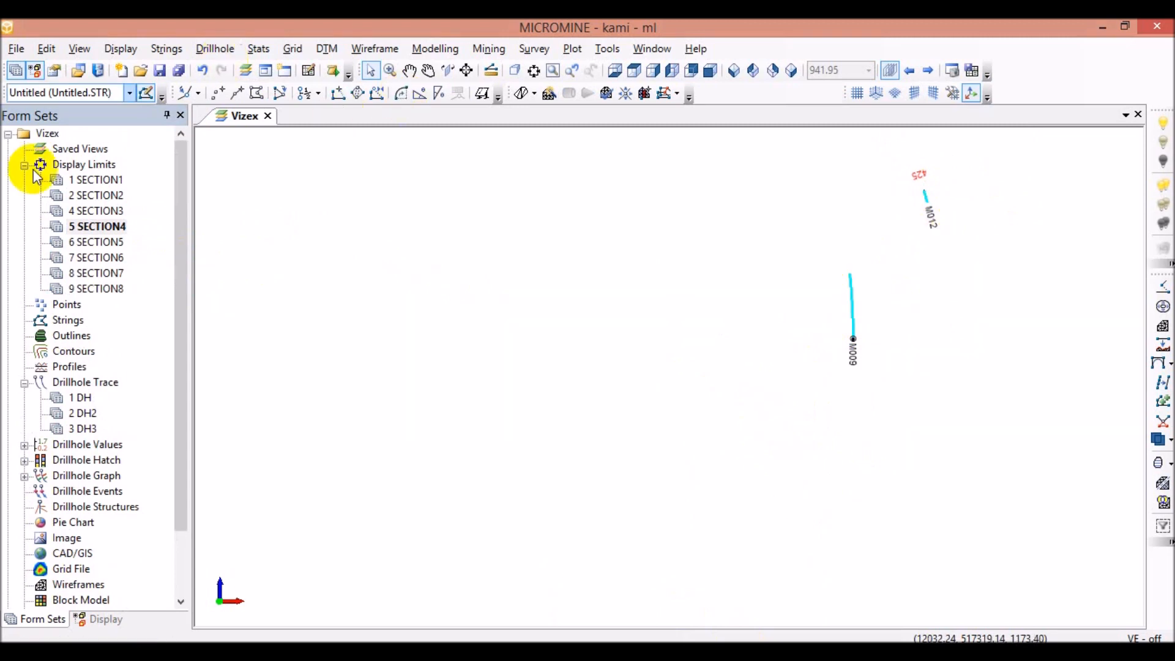
Step: Switch the display limits to SECTION5 and examine the yellow grade intervals on drillhole M008
{"action": "double_click", "coordinate": [93, 242]}
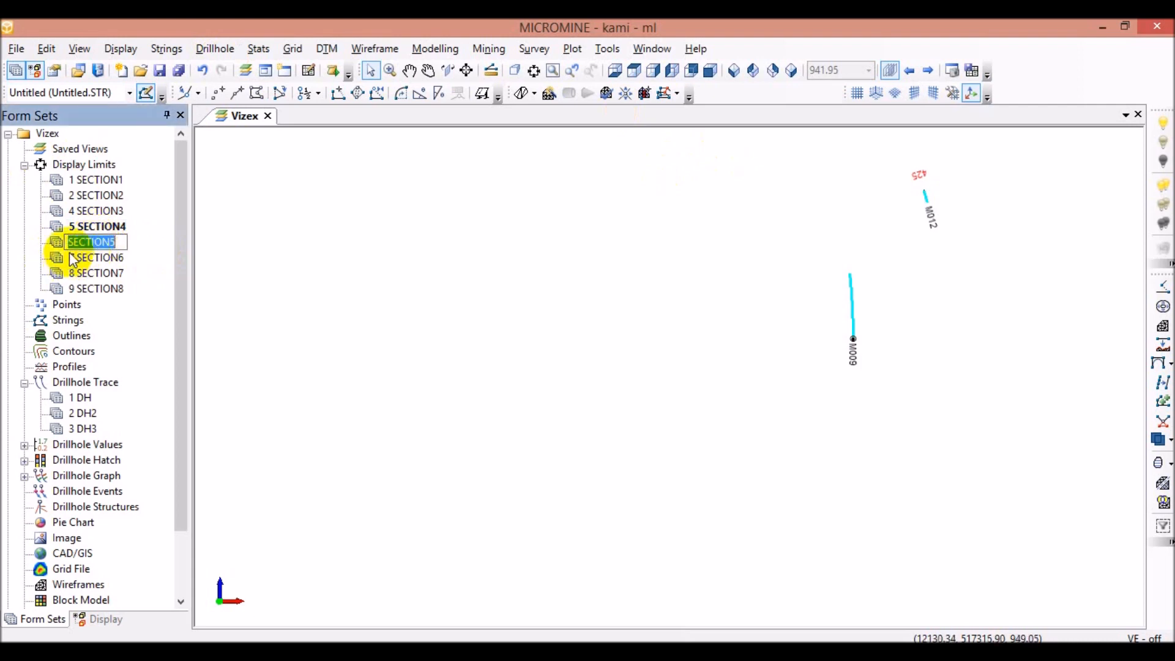
{"action": "left_click", "coordinate": [265, 304]}
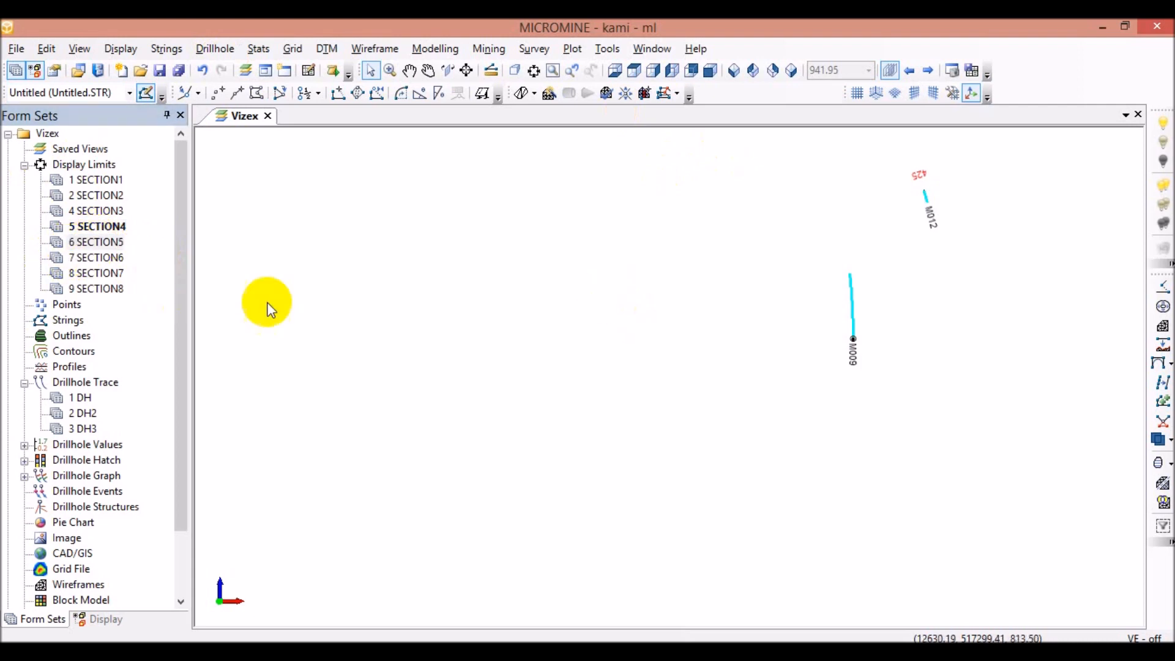
{"action": "double_click", "coordinate": [101, 243]}
{"action": "left_click", "coordinate": [752, 313]}
{"action": "scroll", "coordinate": [748, 259], "scroll_direction": "up", "scroll_amount": 5}
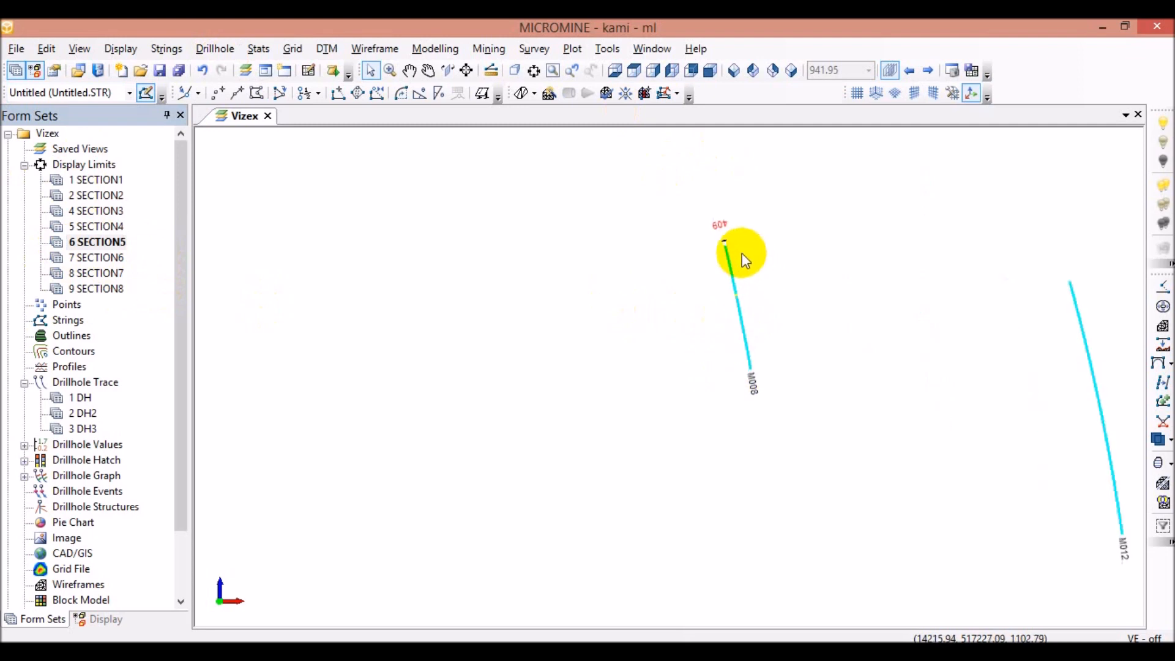
{"action": "scroll", "coordinate": [732, 243], "scroll_direction": "up", "scroll_amount": 2}
{"action": "scroll", "coordinate": [705, 251], "scroll_direction": "up", "scroll_amount": 1}
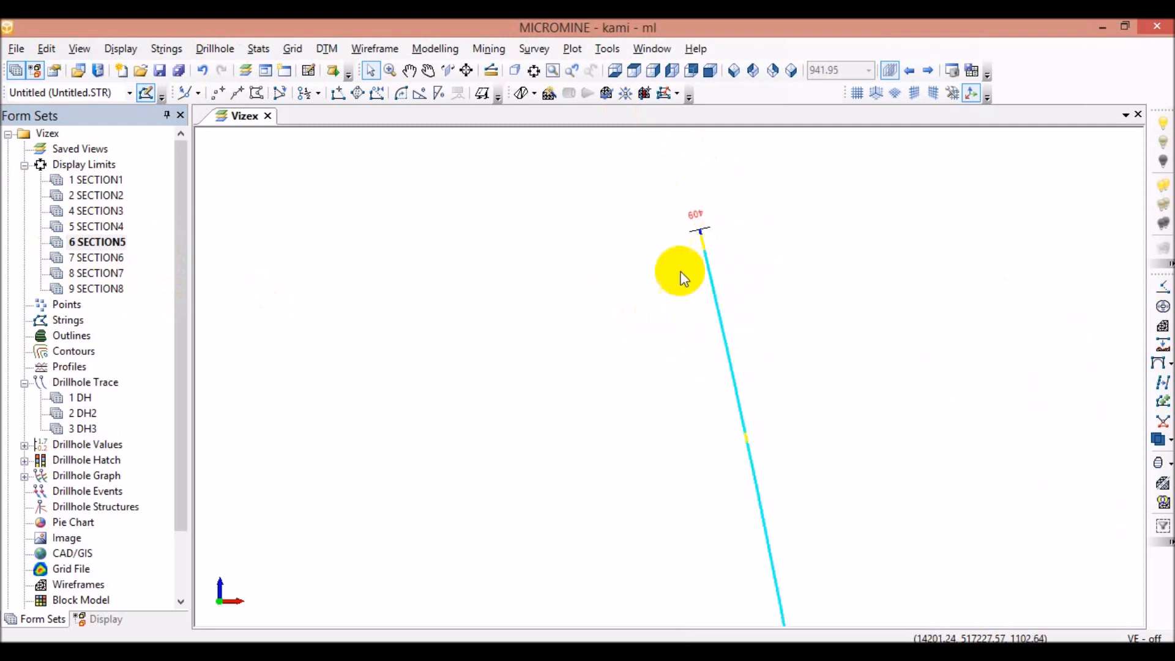
{"action": "scroll", "coordinate": [704, 246], "scroll_direction": "up", "scroll_amount": 4}
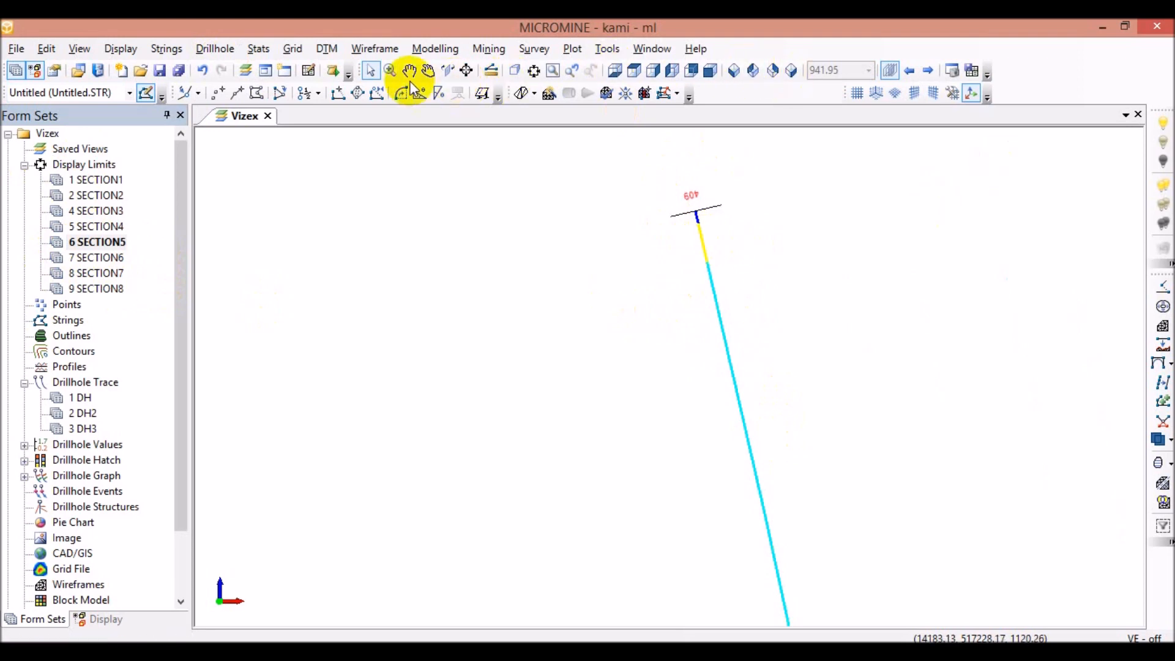
Step: Start a new string about 17 units beside M008 and bring it to the upper end of M008's uppermost yellow interval
{"action": "left_click", "coordinate": [237, 92]}
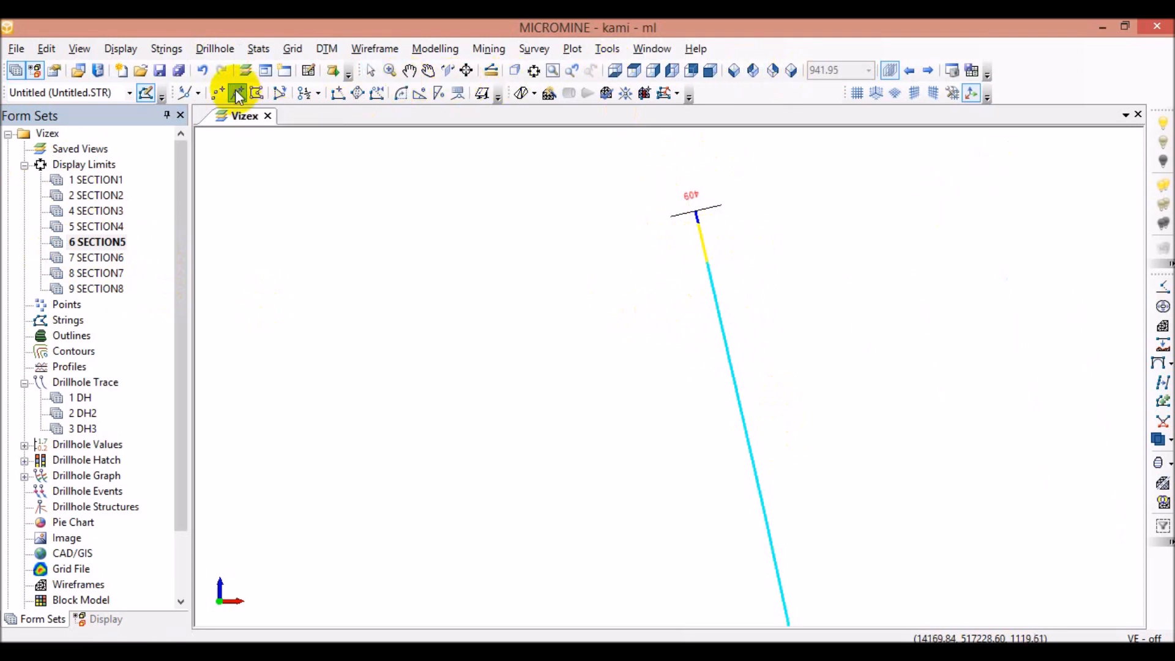
{"action": "left_click", "coordinate": [478, 247]}
{"action": "scroll", "coordinate": [704, 220], "scroll_direction": "up", "scroll_amount": 2}
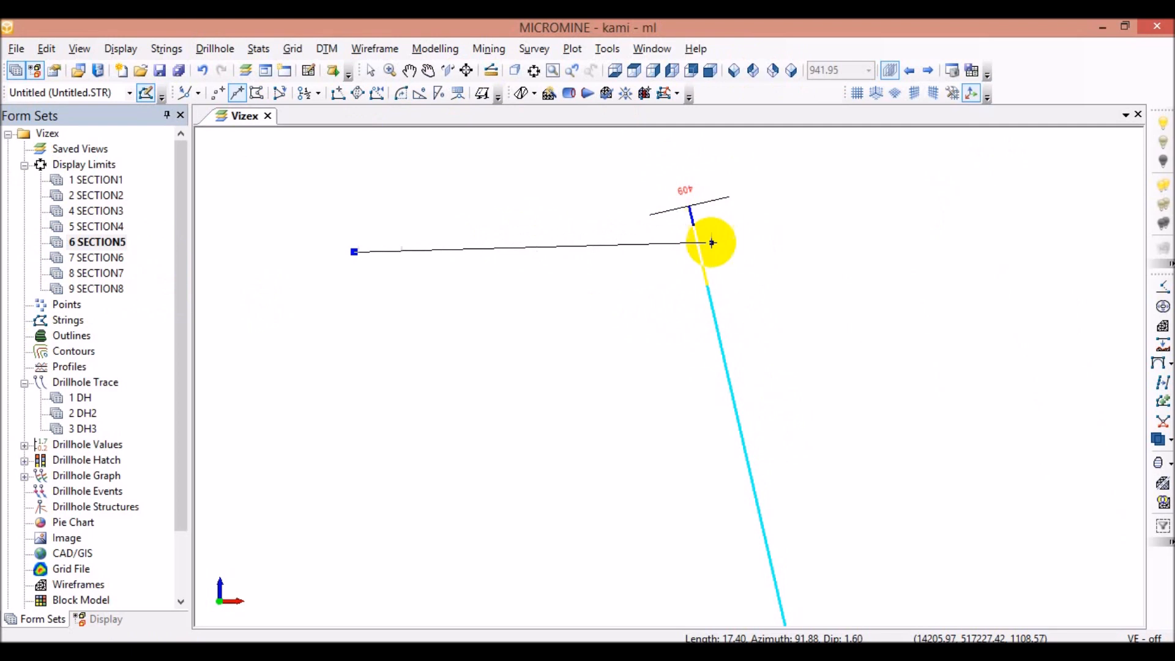
Step: Examine drillhole M012 in SECTION5 for grade intervals that the string could connect to
{"action": "scroll", "coordinate": [734, 217], "scroll_direction": "down", "scroll_amount": 4}
{"action": "scroll", "coordinate": [1017, 267], "scroll_direction": "down", "scroll_amount": 3}
{"action": "scroll", "coordinate": [992, 262], "scroll_direction": "up", "scroll_amount": 5}
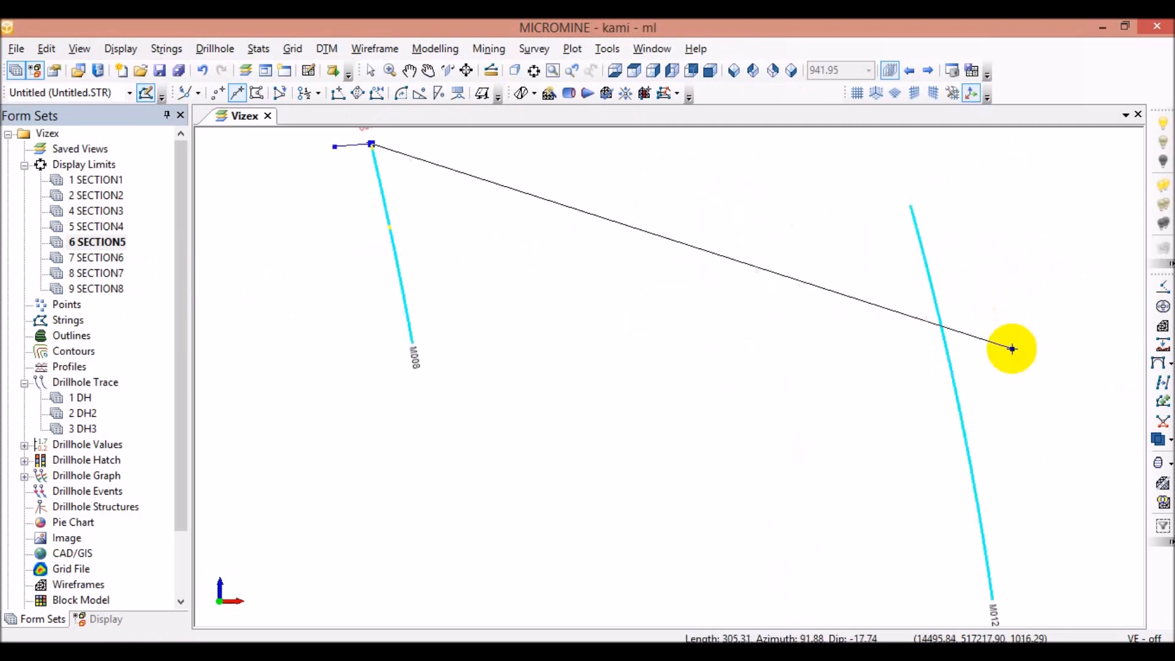
{"action": "scroll", "coordinate": [915, 300], "scroll_direction": "down", "scroll_amount": 3}
{"action": "scroll", "coordinate": [919, 290], "scroll_direction": "down", "scroll_amount": 3}
{"action": "scroll", "coordinate": [803, 260], "scroll_direction": "up", "scroll_amount": 7}
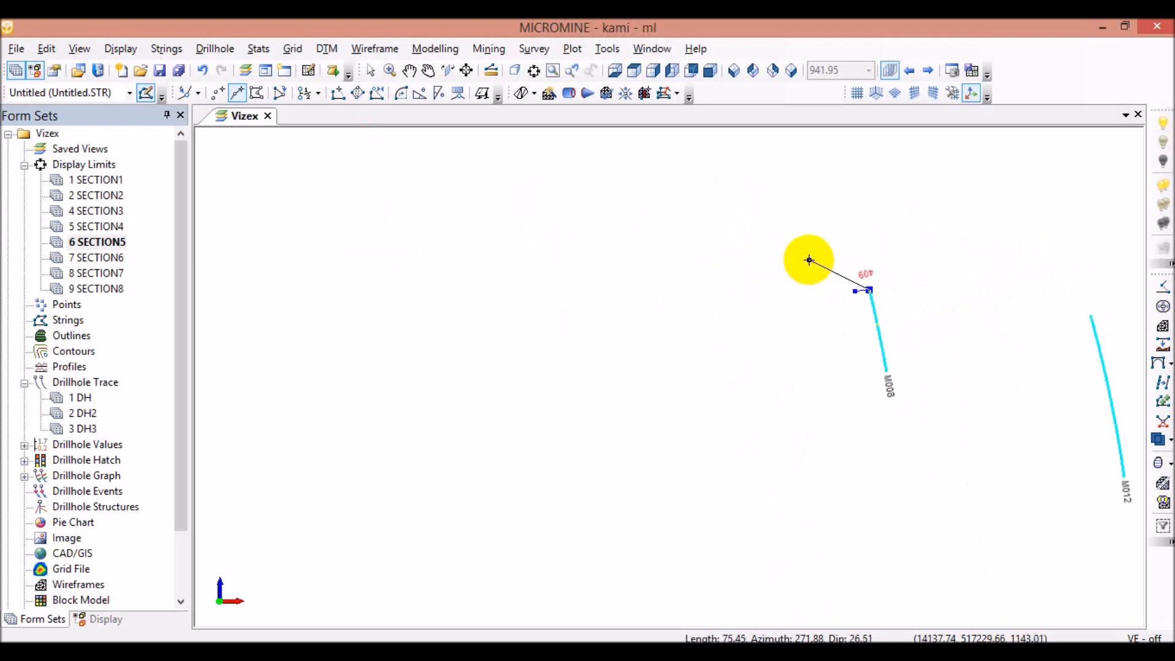
{"action": "scroll", "coordinate": [655, 263], "scroll_direction": "up", "scroll_amount": 5}
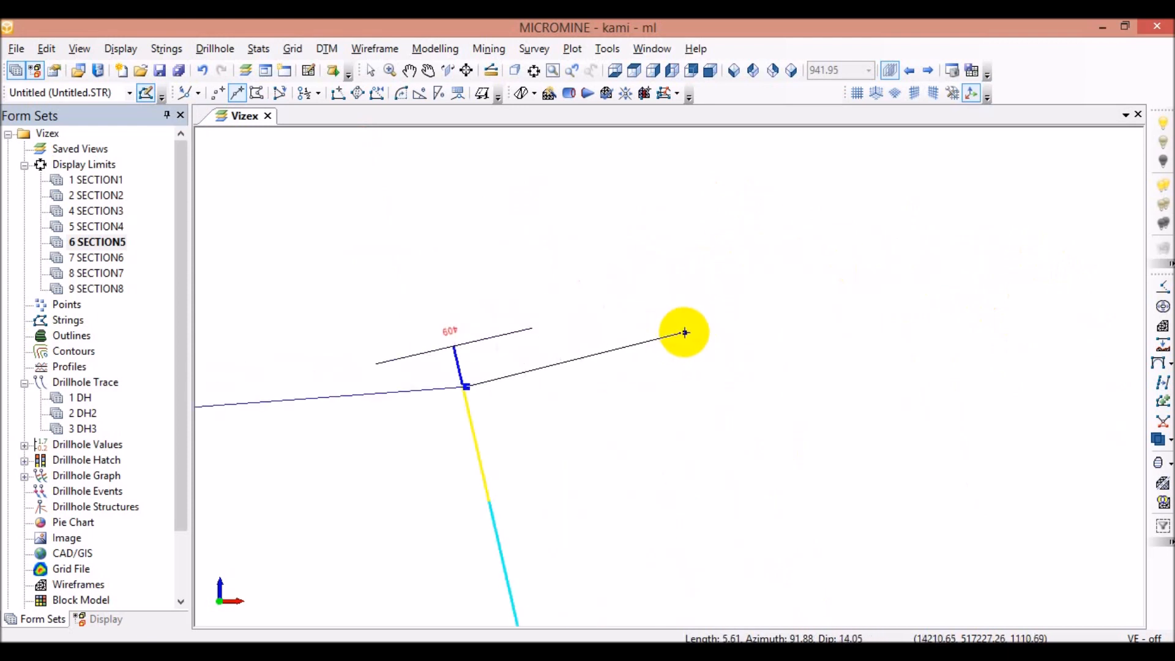
Step: Carry the string about 6 units beyond M008, turn it down and return to the lower end of M008's uppermost yellow interval
{"action": "left_click", "coordinate": [684, 333]}
{"action": "left_click", "coordinate": [710, 450]}
{"action": "left_click", "coordinate": [489, 502]}
{"action": "scroll", "coordinate": [527, 438], "scroll_direction": "down", "scroll_amount": 2}
{"action": "scroll", "coordinate": [559, 341], "scroll_direction": "down", "scroll_amount": 2}
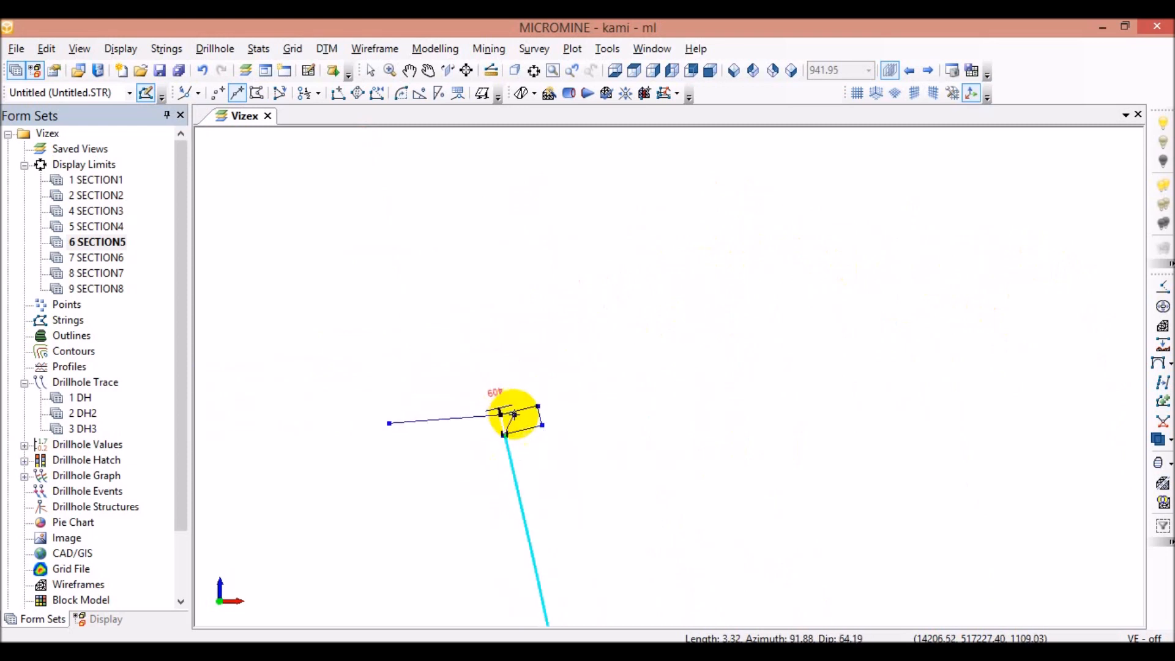
Step: End the return side about 15 units beyond M008, just below the starting point, and close the SECTION5 string
{"action": "scroll", "coordinate": [410, 445], "scroll_direction": "up", "scroll_amount": 2}
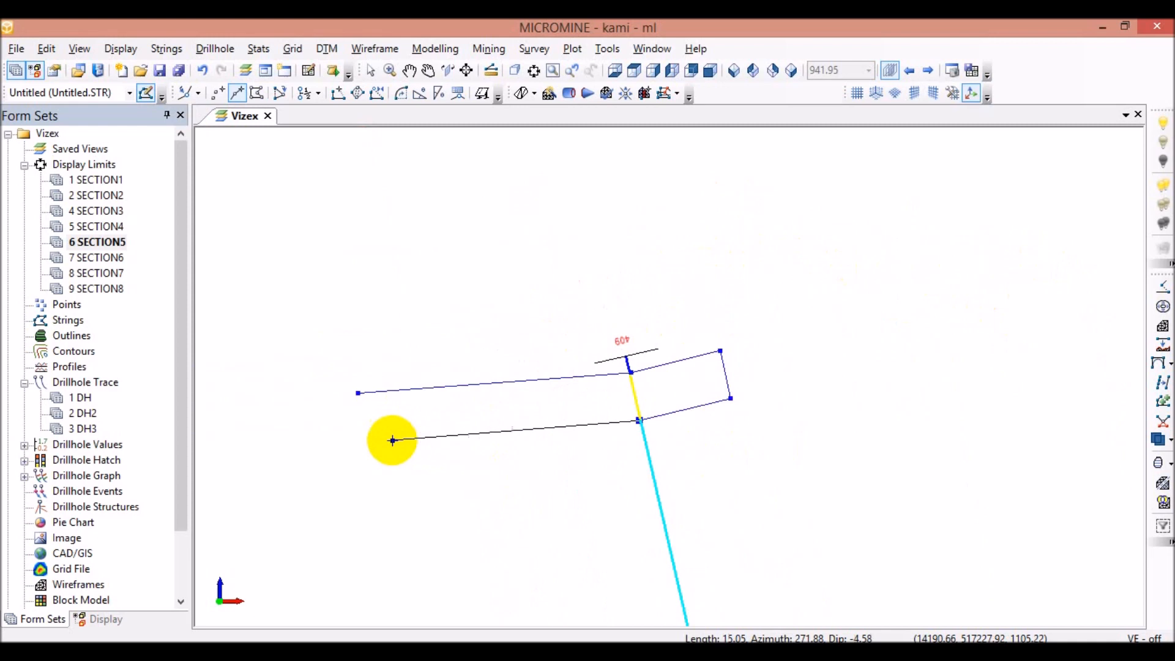
{"action": "left_click", "coordinate": [395, 441]}
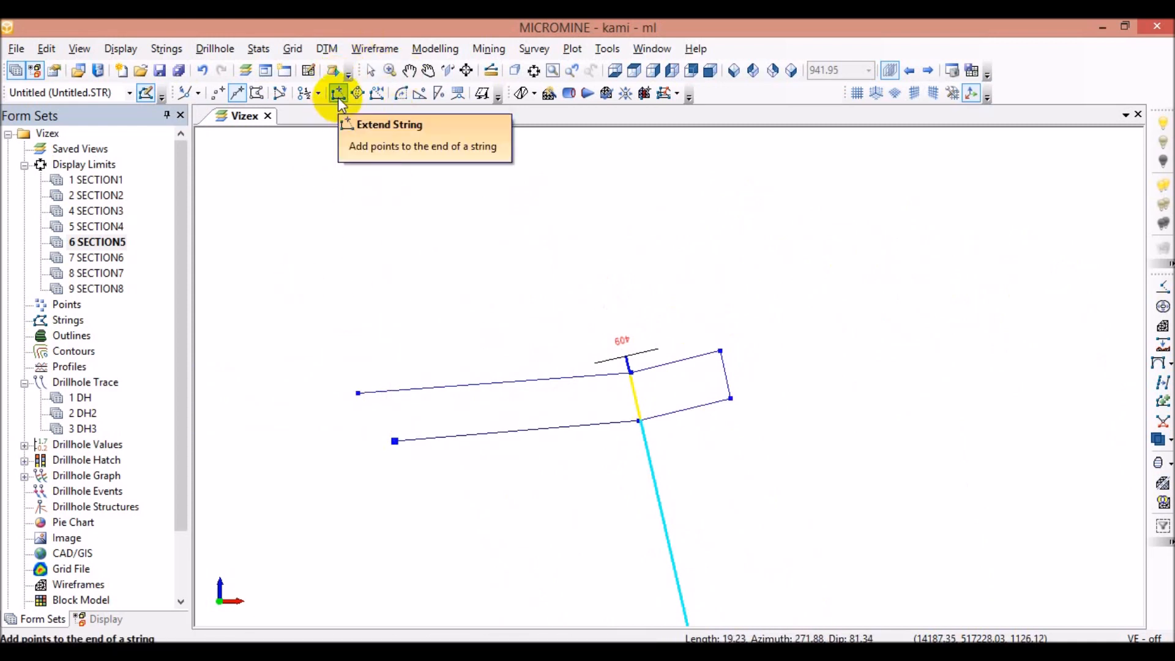
{"action": "left_click", "coordinate": [377, 95]}
{"action": "scroll", "coordinate": [677, 383], "scroll_direction": "down", "scroll_amount": 3}
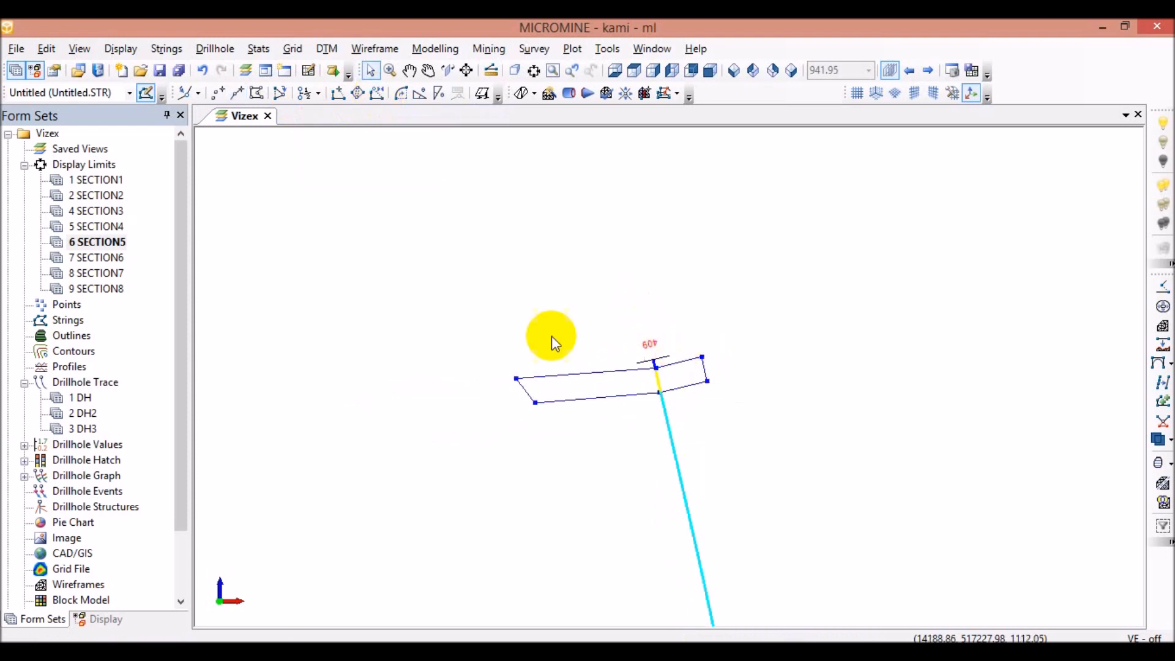
Step: Switch the display limits to SECTION6
{"action": "double_click", "coordinate": [96, 260]}
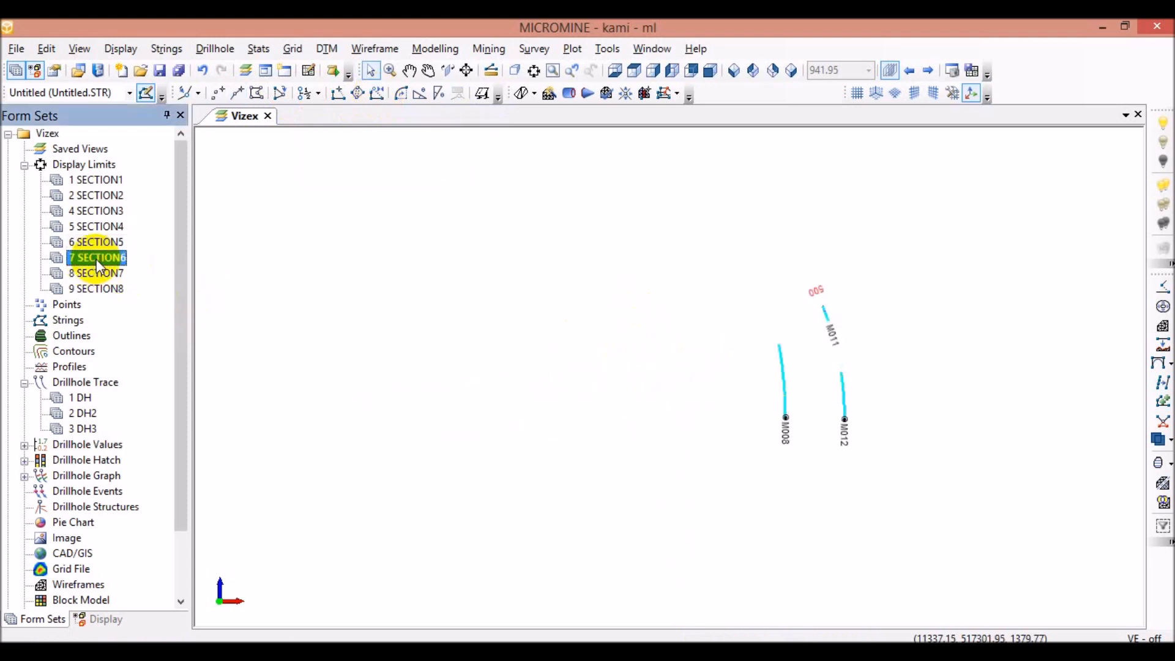
{"action": "scroll", "coordinate": [859, 432], "scroll_direction": "down", "scroll_amount": 2}
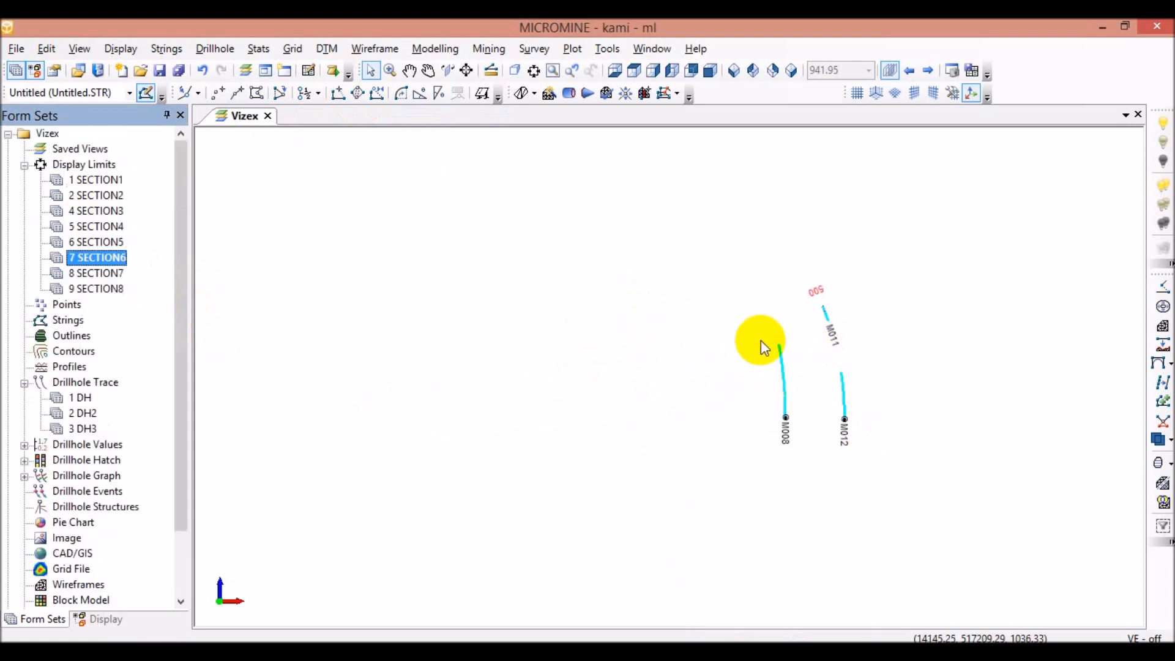
Step: Check the SECTION6 drillholes for grade intervals and switch the display limits to SECTION7, focusing on drillhole M007
{"action": "scroll", "coordinate": [834, 370], "scroll_direction": "up", "scroll_amount": 3}
{"action": "scroll", "coordinate": [899, 435], "scroll_direction": "up", "scroll_amount": 3}
{"action": "scroll", "coordinate": [788, 443], "scroll_direction": "down", "scroll_amount": 3}
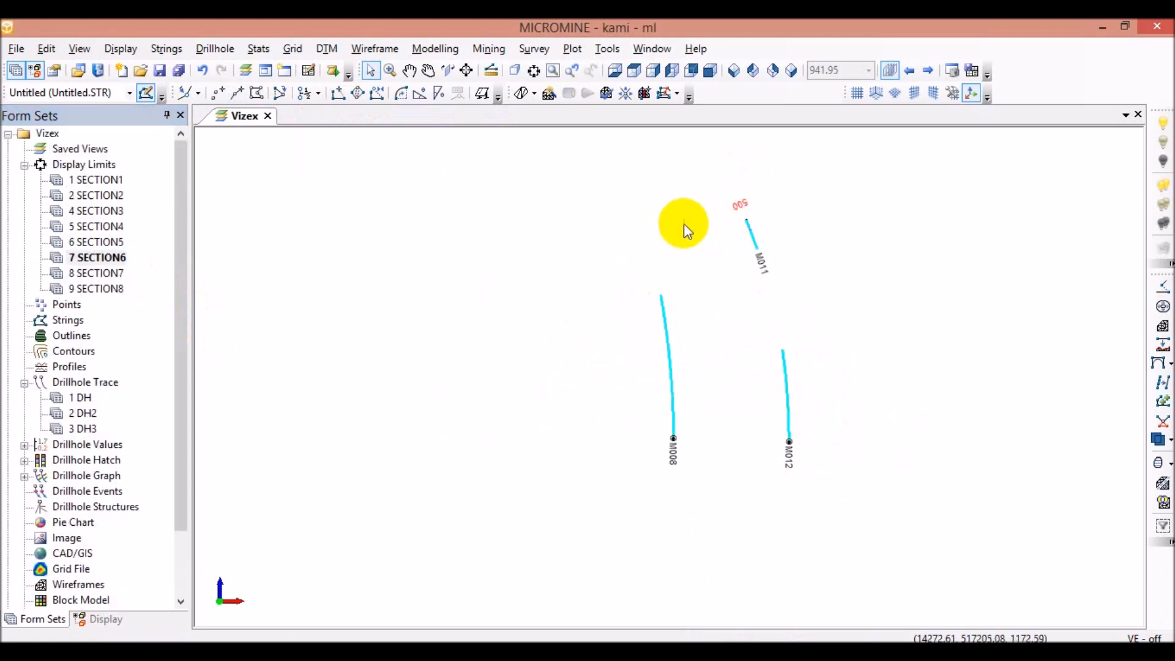
{"action": "double_click", "coordinate": [95, 274]}
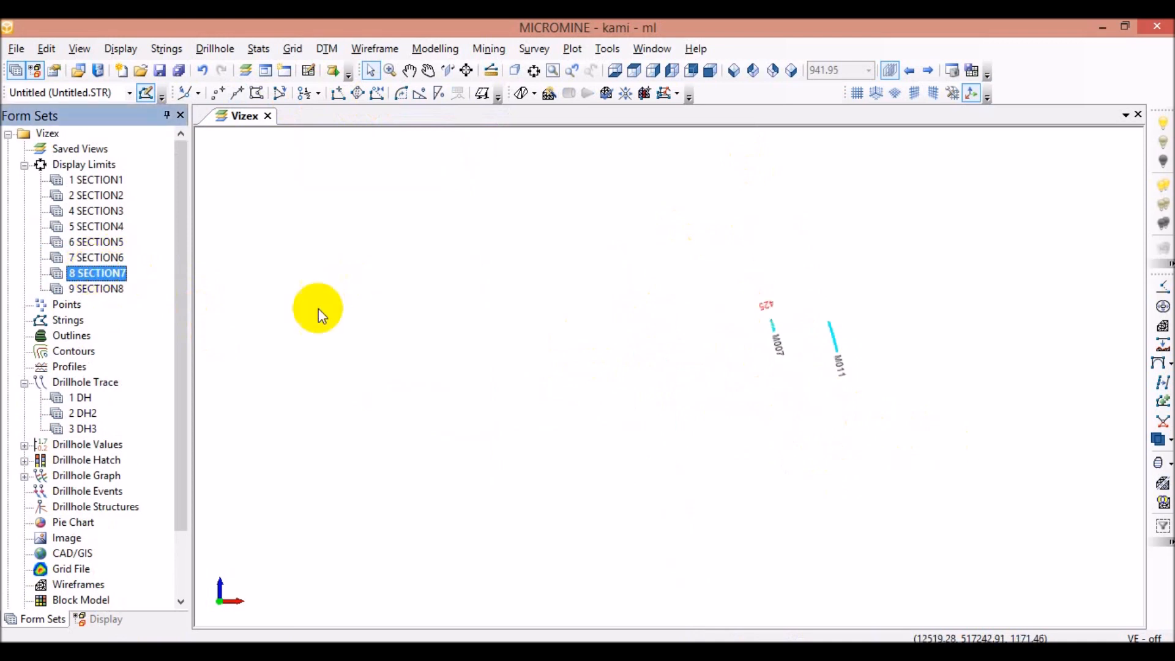
{"action": "scroll", "coordinate": [777, 349], "scroll_direction": "up", "scroll_amount": 3}
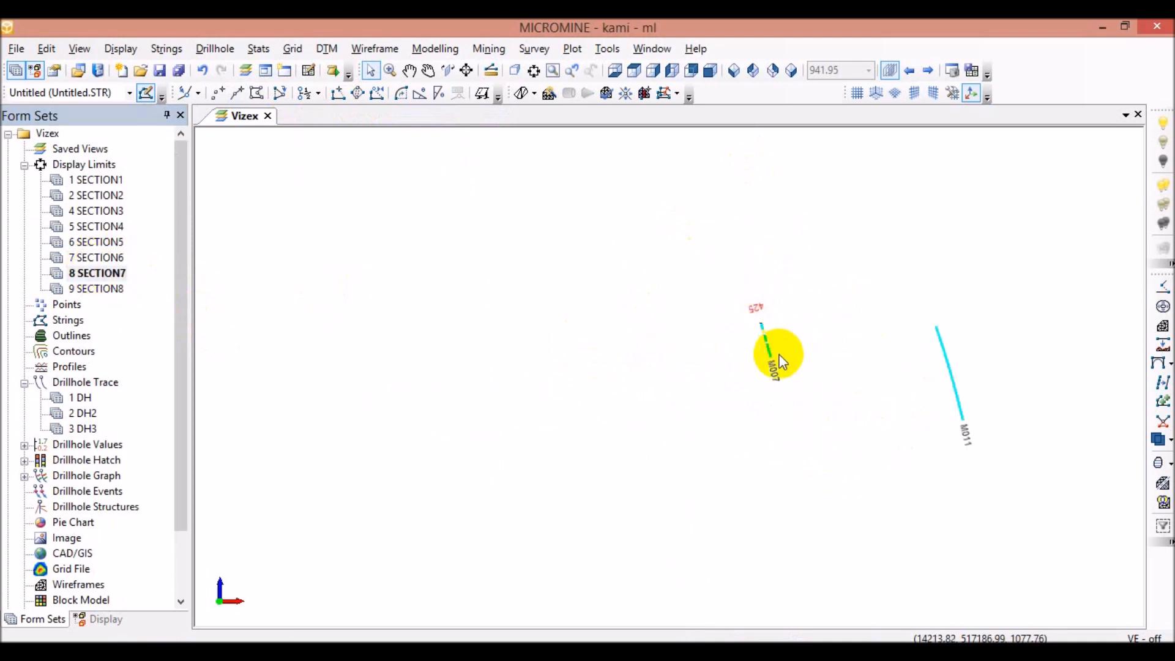
{"action": "scroll", "coordinate": [776, 330], "scroll_direction": "up", "scroll_amount": 3}
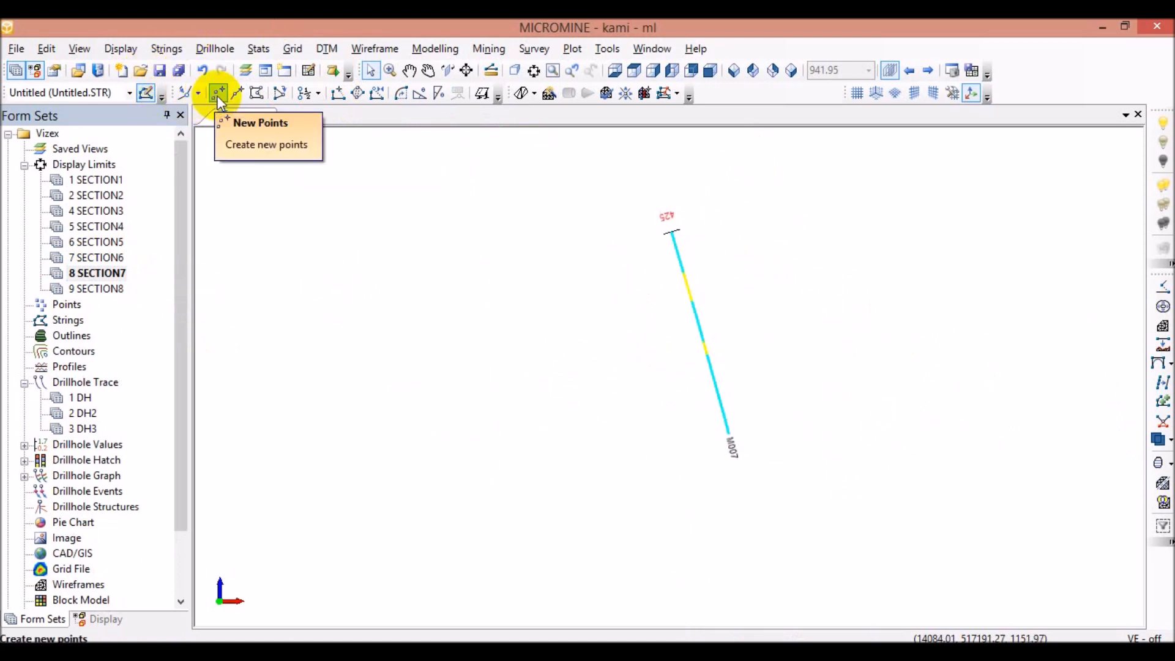
Step: Start a new string about 40 units before M007, through the upper end of its uppermost yellow interval to about 30 units beyond
{"action": "left_click", "coordinate": [238, 95]}
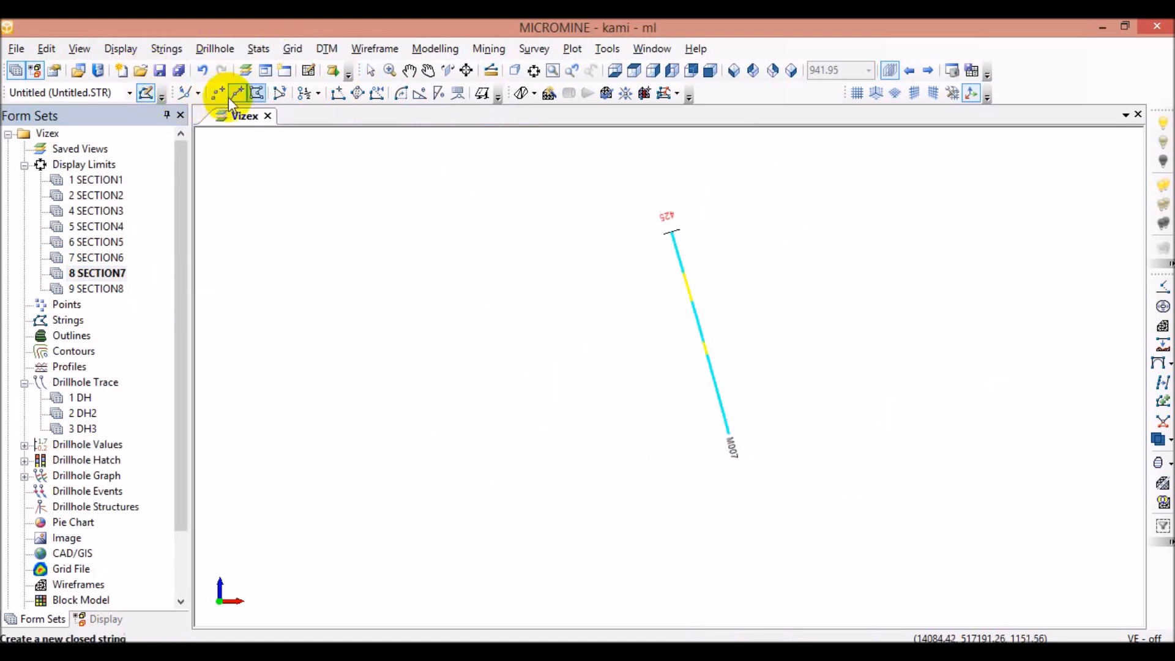
{"action": "left_click", "coordinate": [523, 288]}
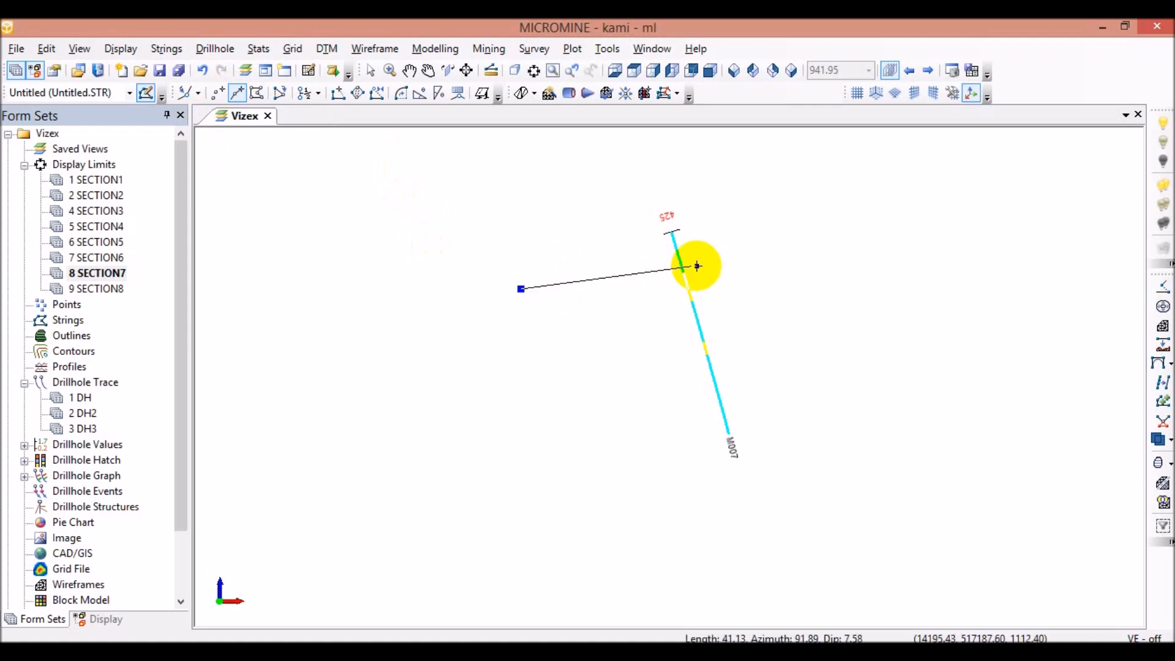
{"action": "scroll", "coordinate": [694, 262], "scroll_direction": "up", "scroll_amount": 2}
{"action": "left_click", "coordinate": [668, 277]}
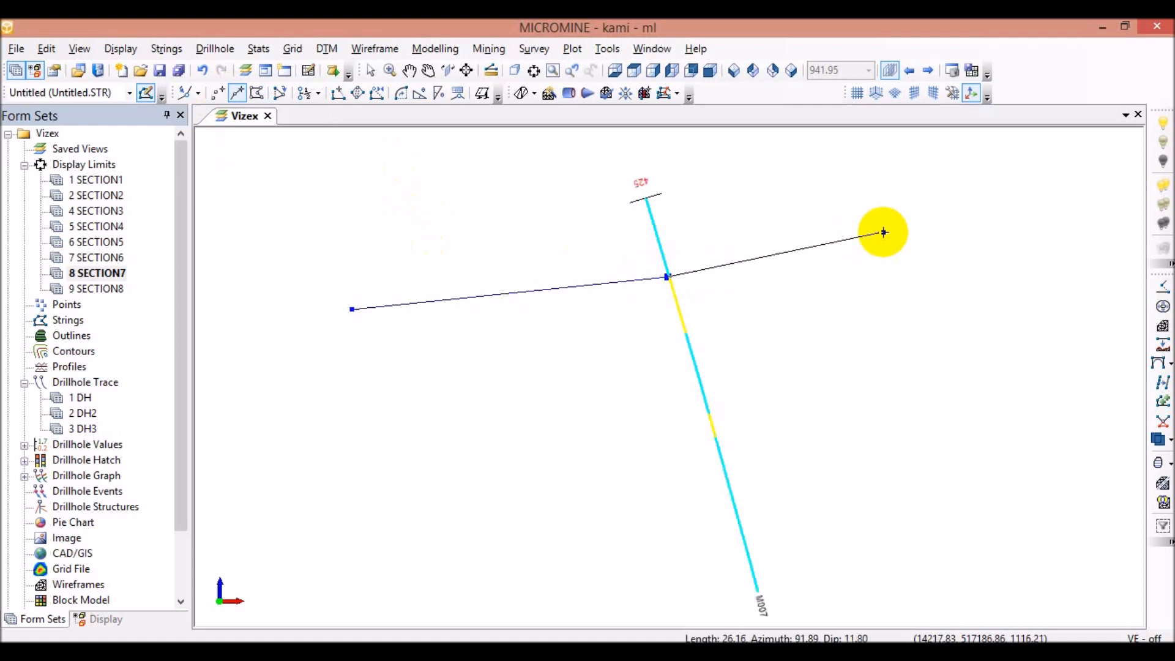
{"action": "left_click", "coordinate": [917, 221]}
Step: Turn the string down about 8 units, return through the lower end of M007's uppermost yellow interval to below the starting point, and close it
{"action": "scroll", "coordinate": [916, 221], "scroll_direction": "down", "scroll_amount": 6}
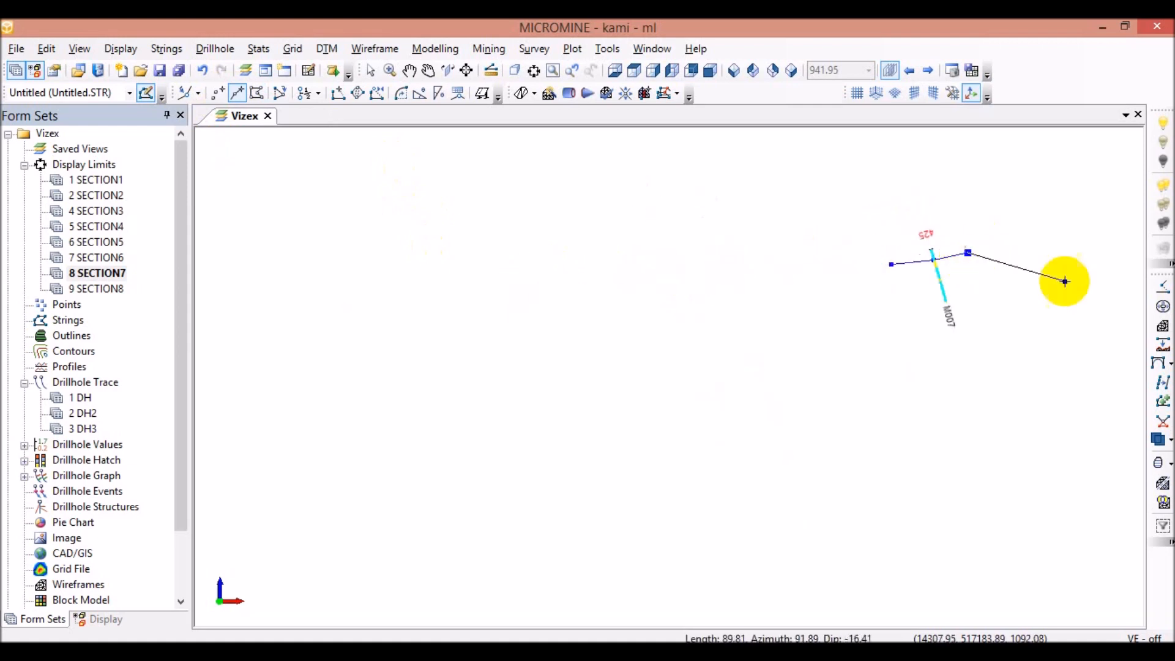
{"action": "scroll", "coordinate": [1109, 297], "scroll_direction": "up", "scroll_amount": 3}
{"action": "scroll", "coordinate": [787, 223], "scroll_direction": "down", "scroll_amount": 3}
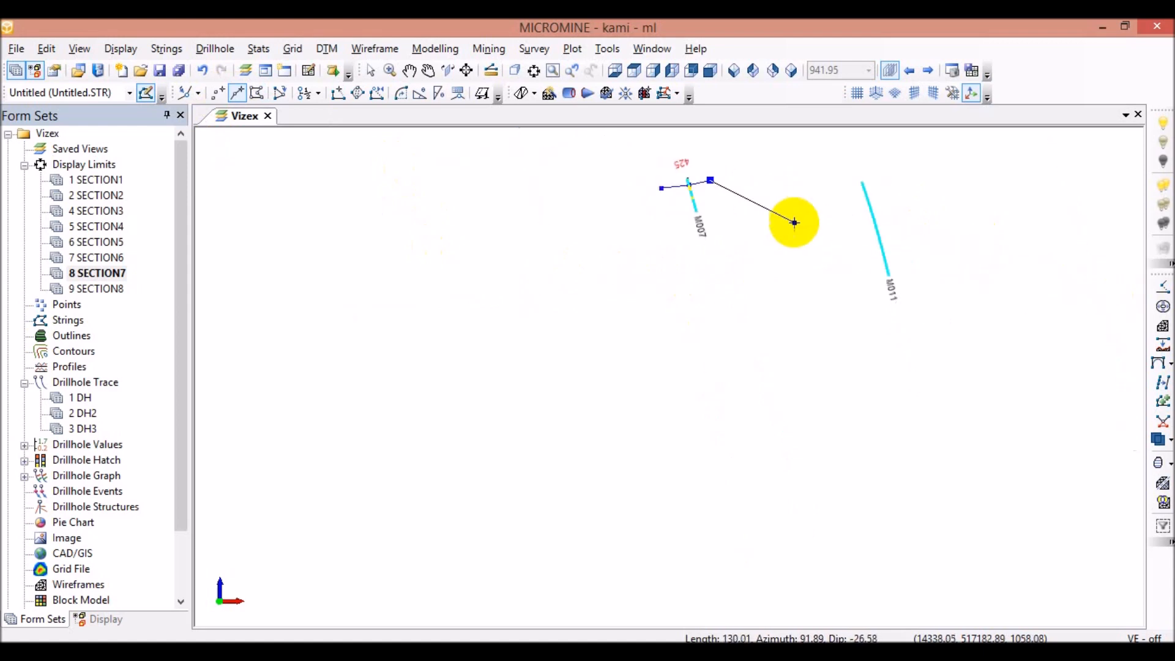
{"action": "scroll", "coordinate": [726, 200], "scroll_direction": "up", "scroll_amount": 2}
{"action": "scroll", "coordinate": [677, 177], "scroll_direction": "up", "scroll_amount": 4}
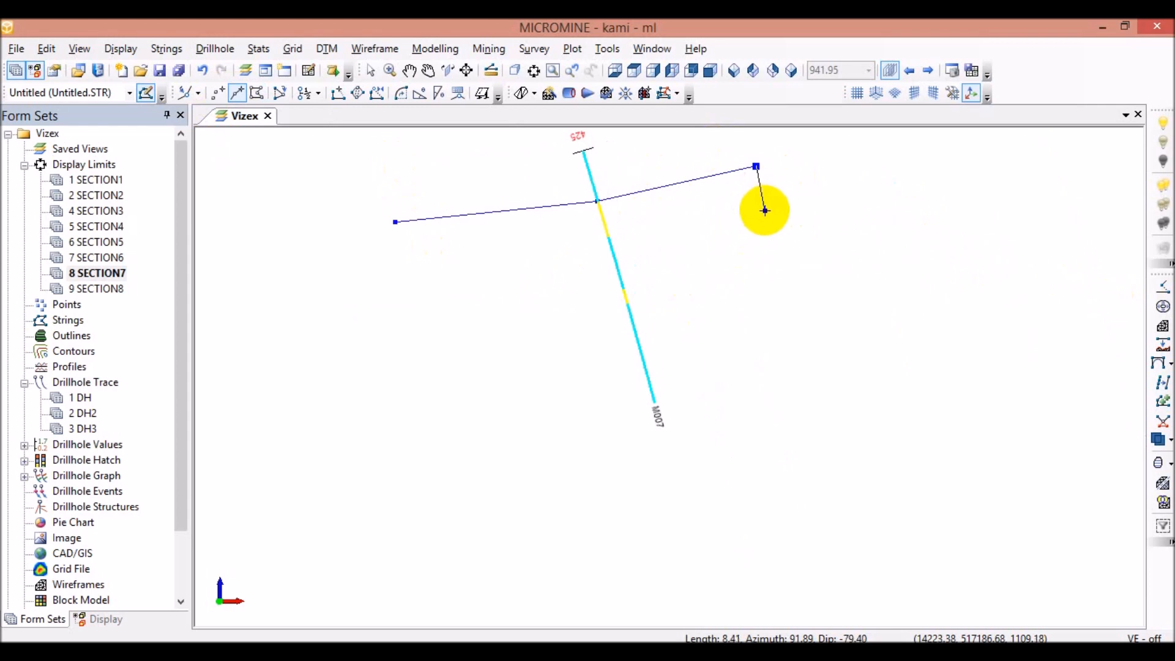
{"action": "left_click", "coordinate": [766, 205]}
{"action": "left_click", "coordinate": [611, 238]}
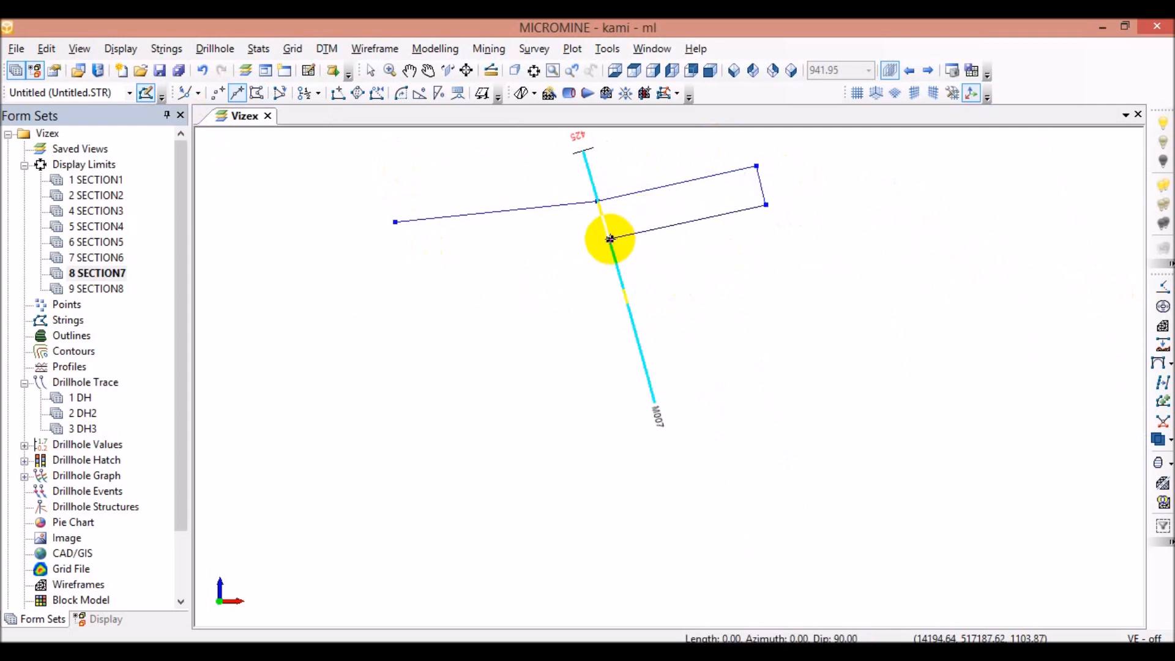
{"action": "left_click", "coordinate": [439, 261]}
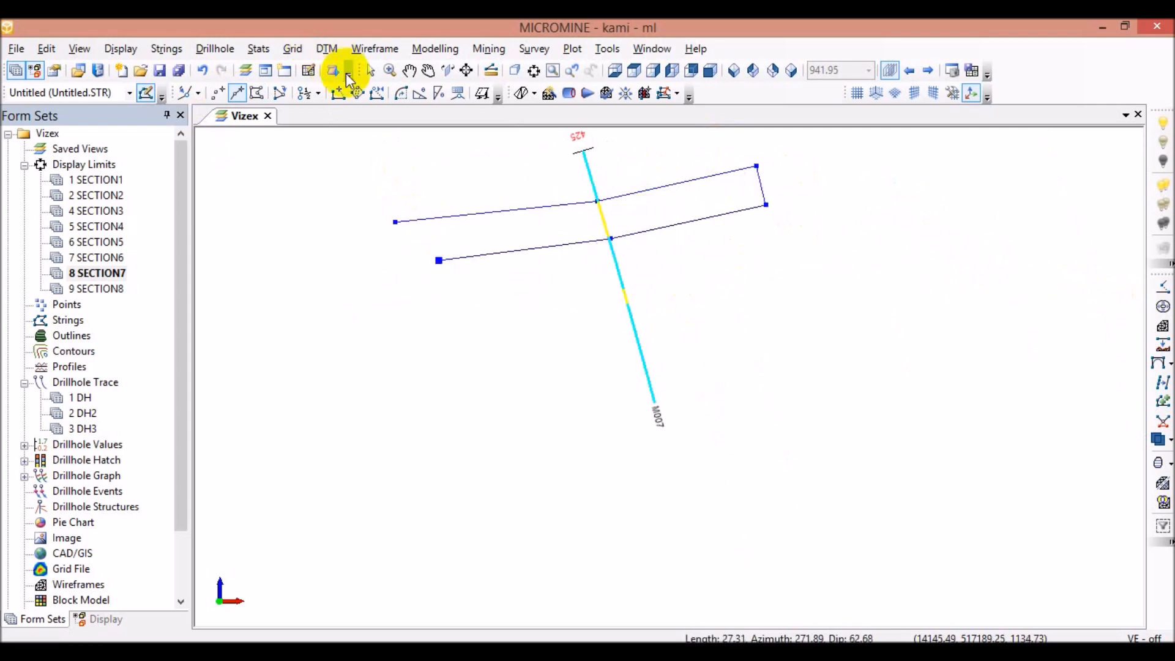
{"action": "left_click", "coordinate": [375, 93]}
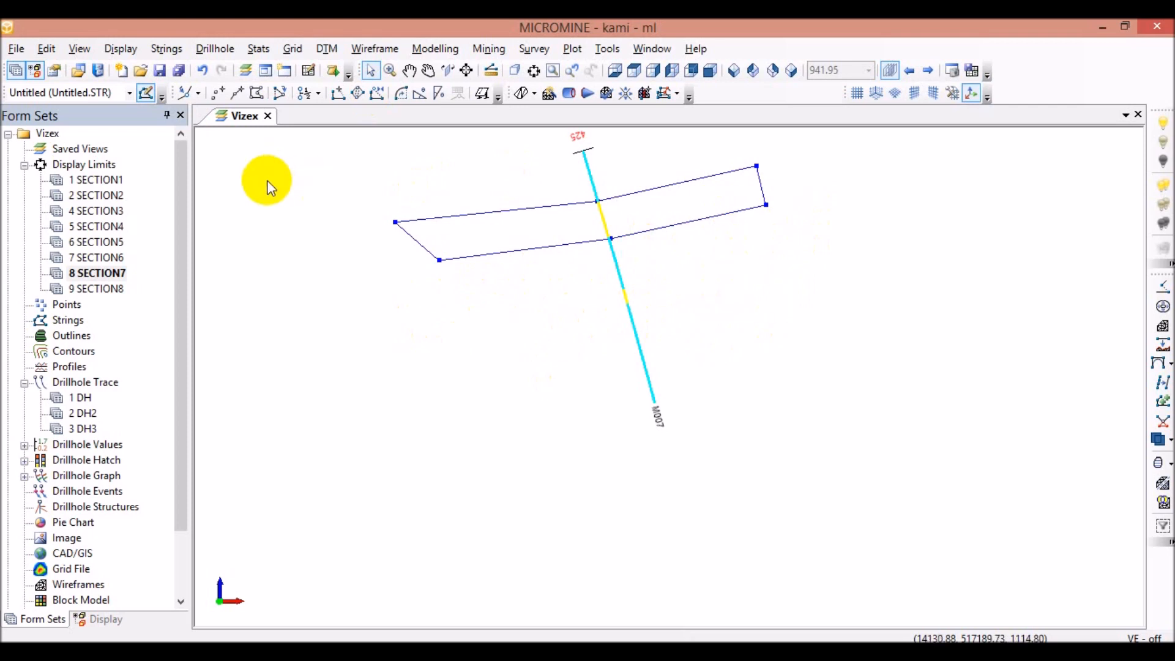
Step: Examine the existing string between M006 and M010 in SECTION8 and turn off the section limits to show all drillholes and strings
{"action": "double_click", "coordinate": [101, 289]}
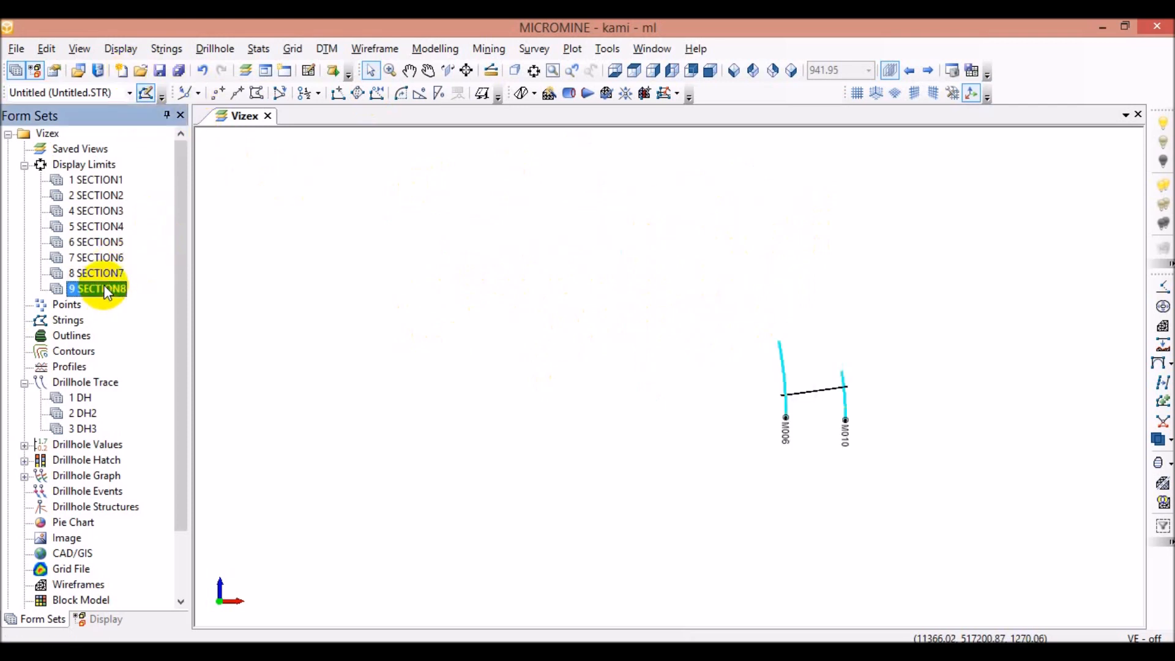
{"action": "scroll", "coordinate": [835, 394], "scroll_direction": "up", "scroll_amount": 2}
{"action": "scroll", "coordinate": [813, 373], "scroll_direction": "down", "scroll_amount": 3}
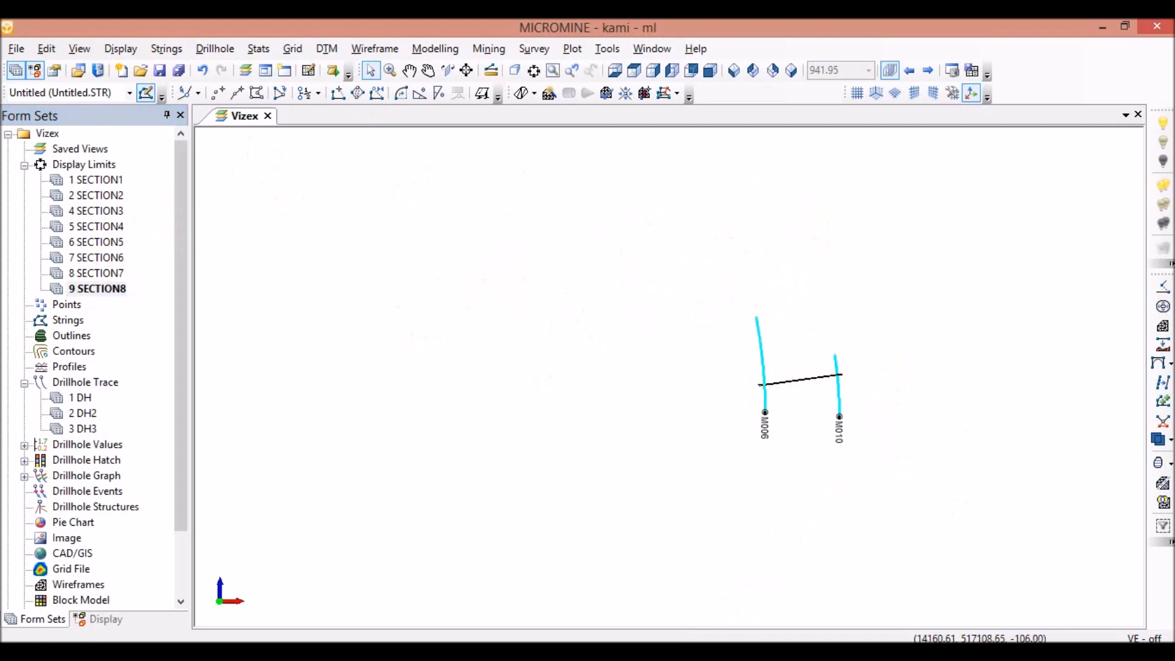
{"action": "scroll", "coordinate": [648, 347], "scroll_direction": "up", "scroll_amount": 4}
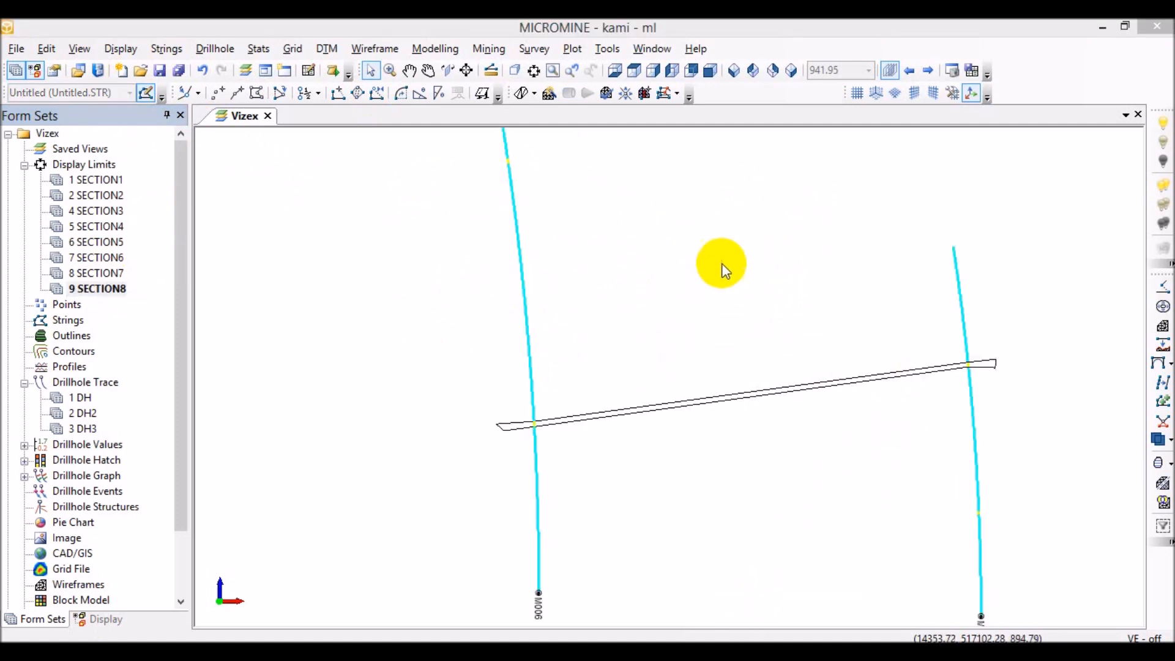
{"action": "scroll", "coordinate": [729, 294], "scroll_direction": "down", "scroll_amount": 4}
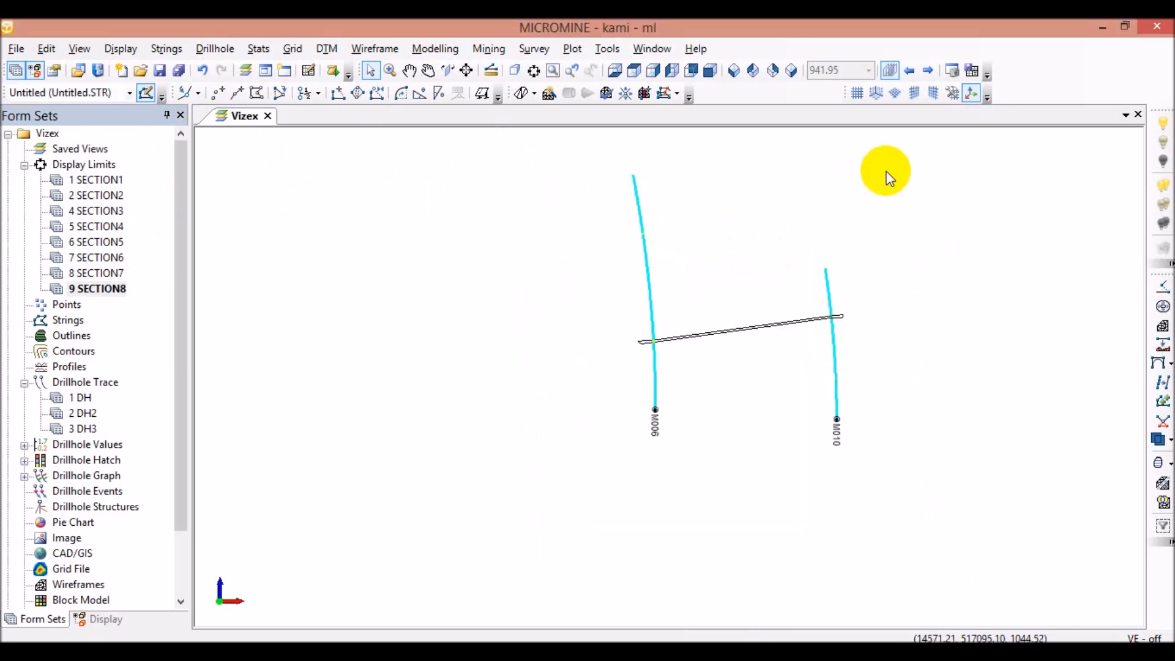
{"action": "left_click", "coordinate": [890, 70]}
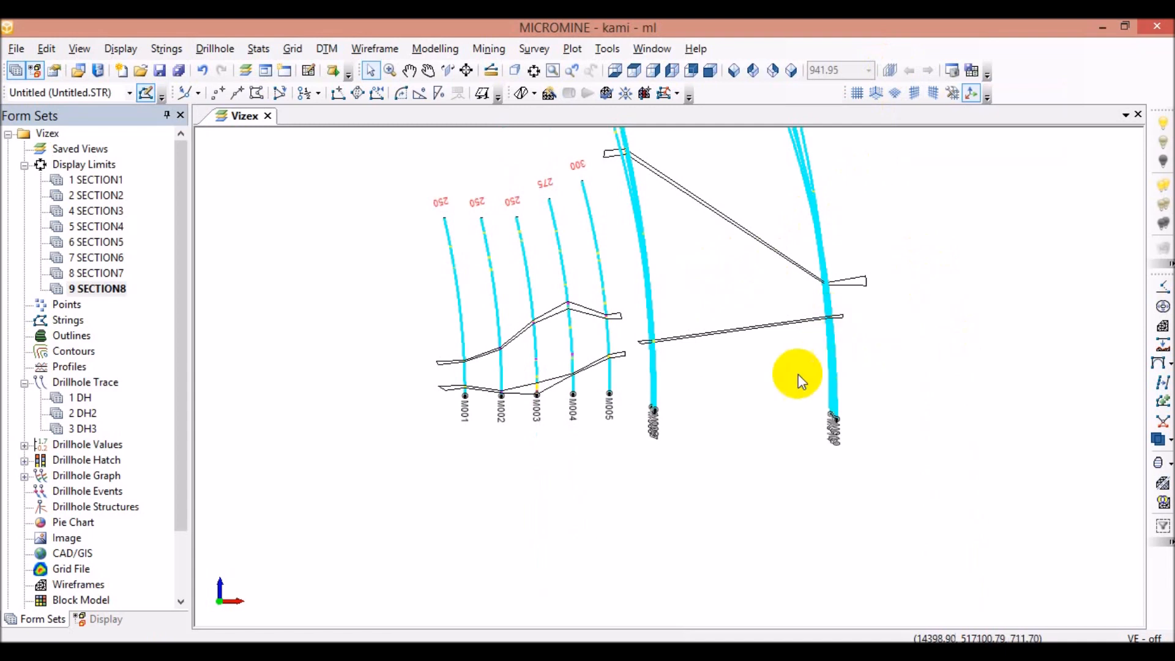